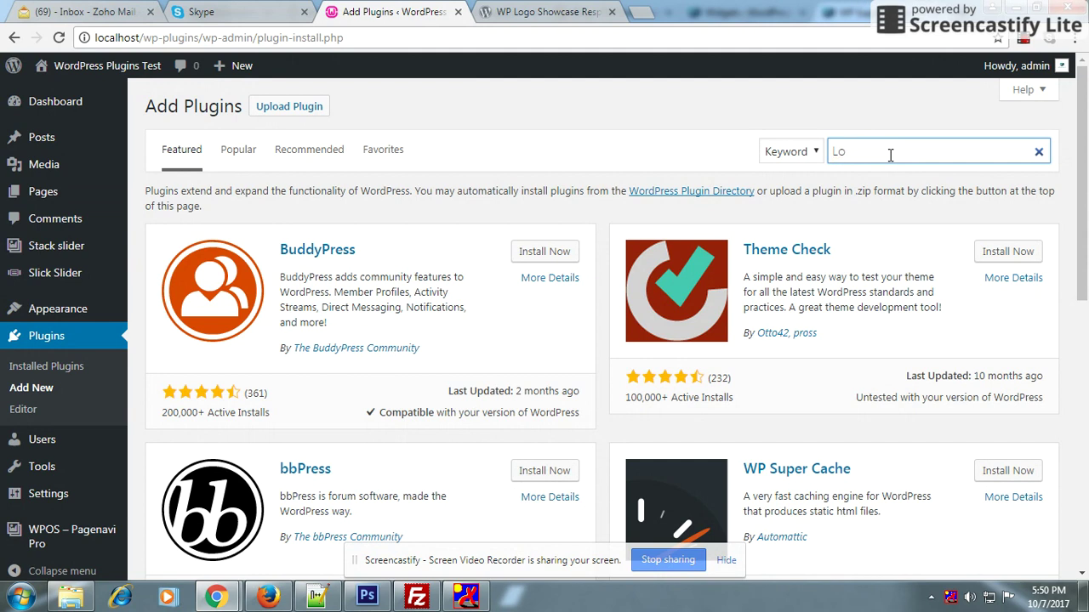
Search plugins for 'Logo slide', then install and activate WP Logo Showcase Responsive Slider
type("o slide")
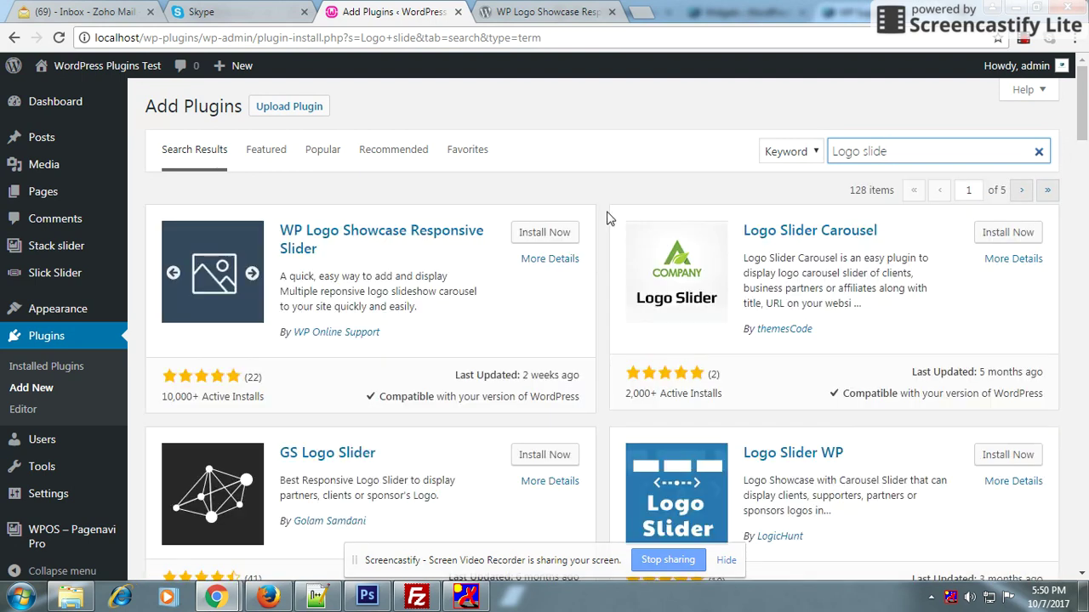
left_click(524, 235)
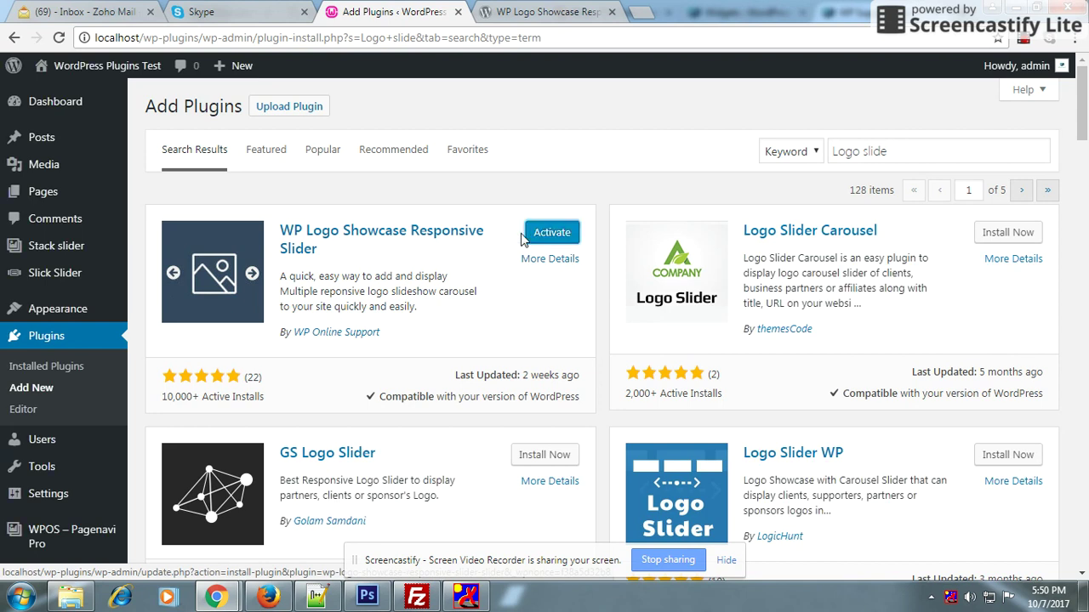
left_click(560, 235)
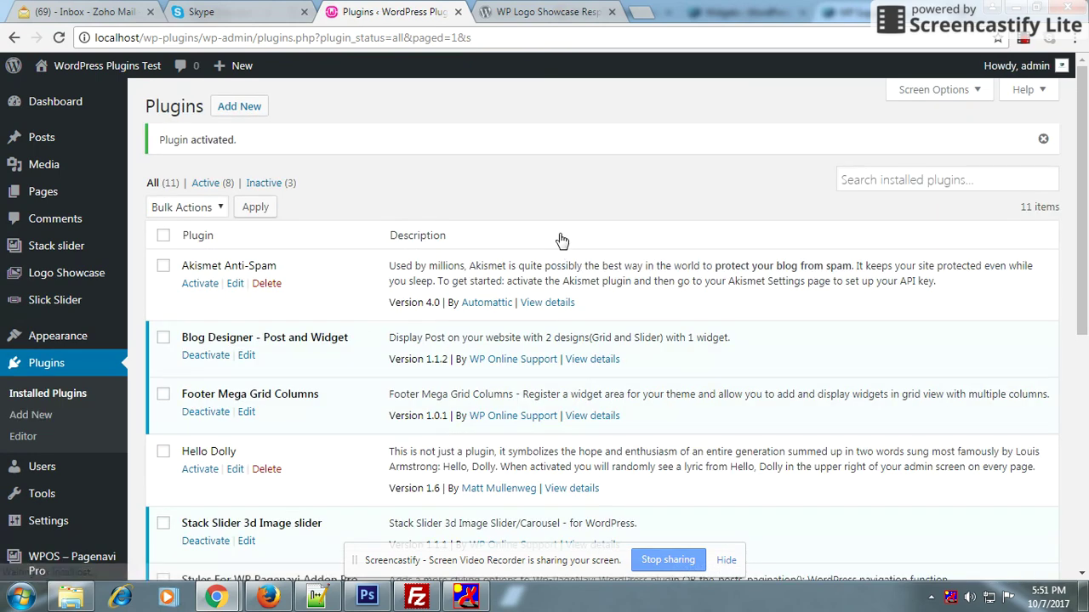
Open the Logo 1 draft from the Logo Showcase list for editing
mouse_move(113, 290)
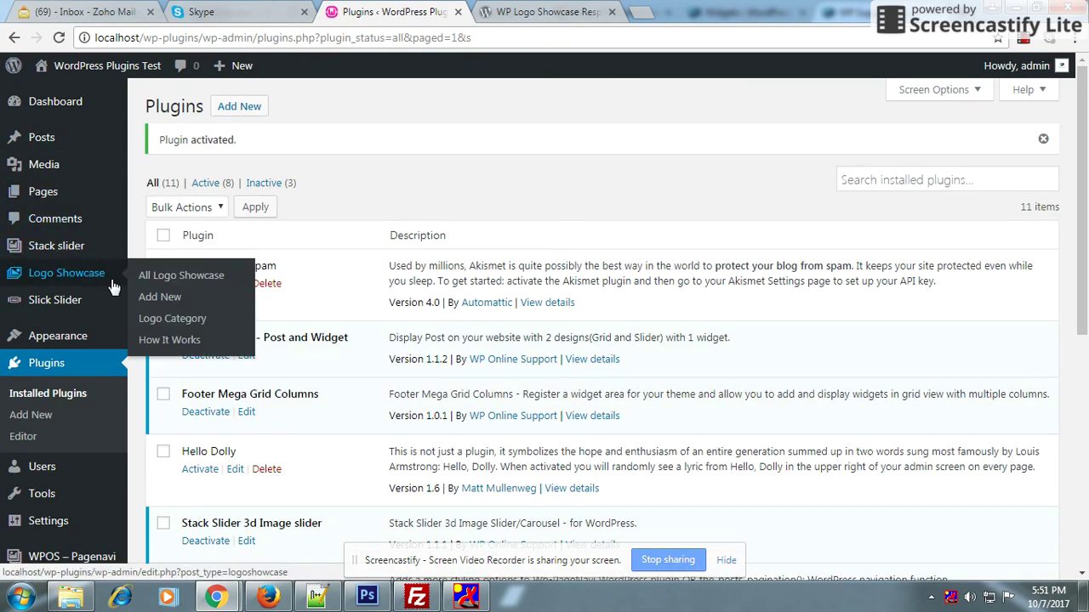
left_click(62, 278)
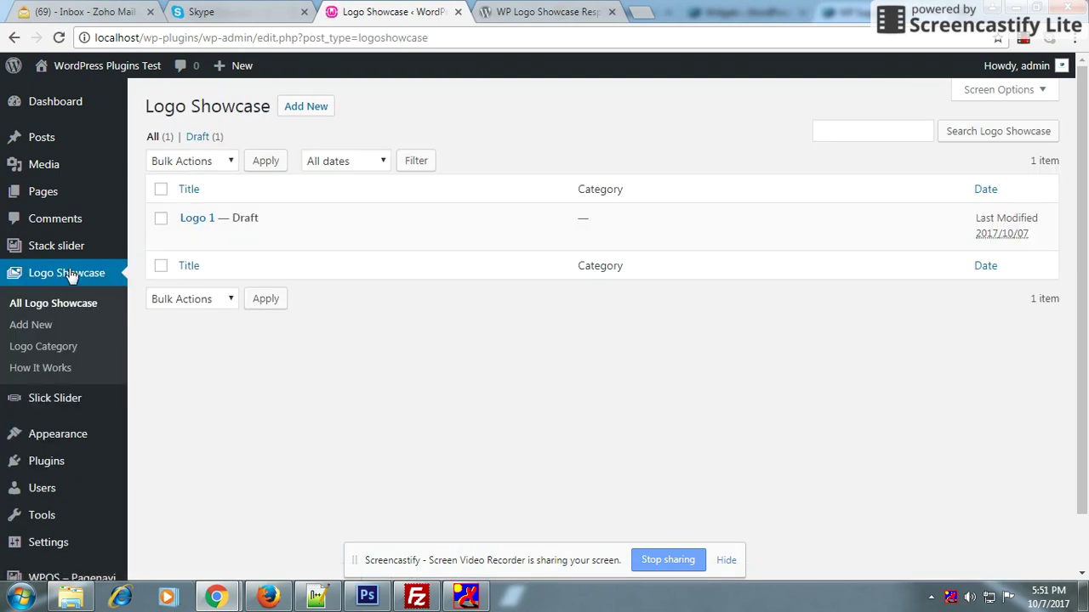
left_click(189, 238)
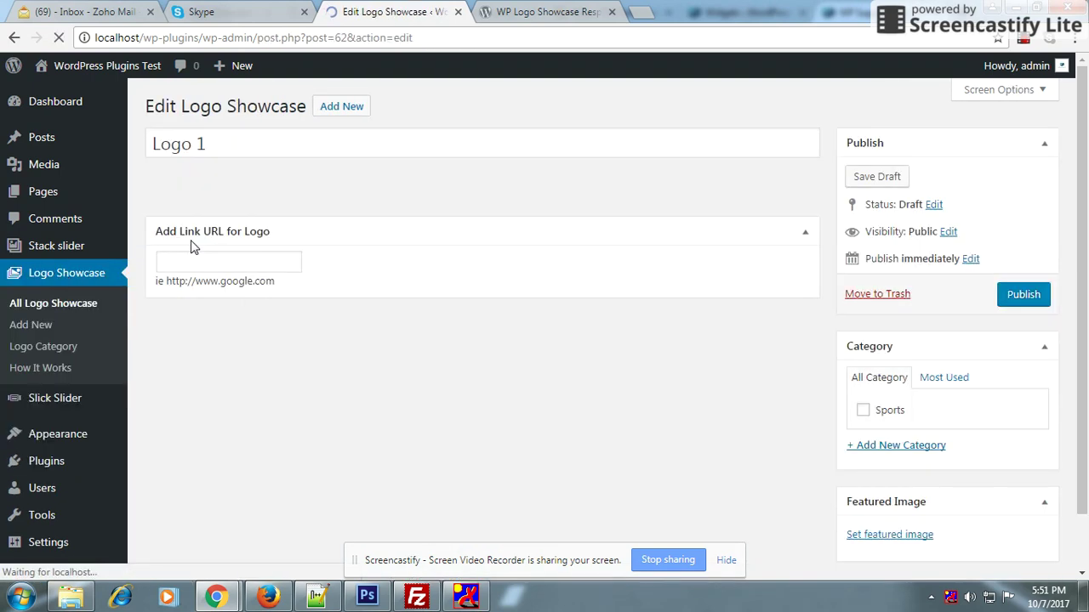
left_click(231, 143)
Upload all nine logo images from the lgoo-images folder to the media library
left_click(891, 536)
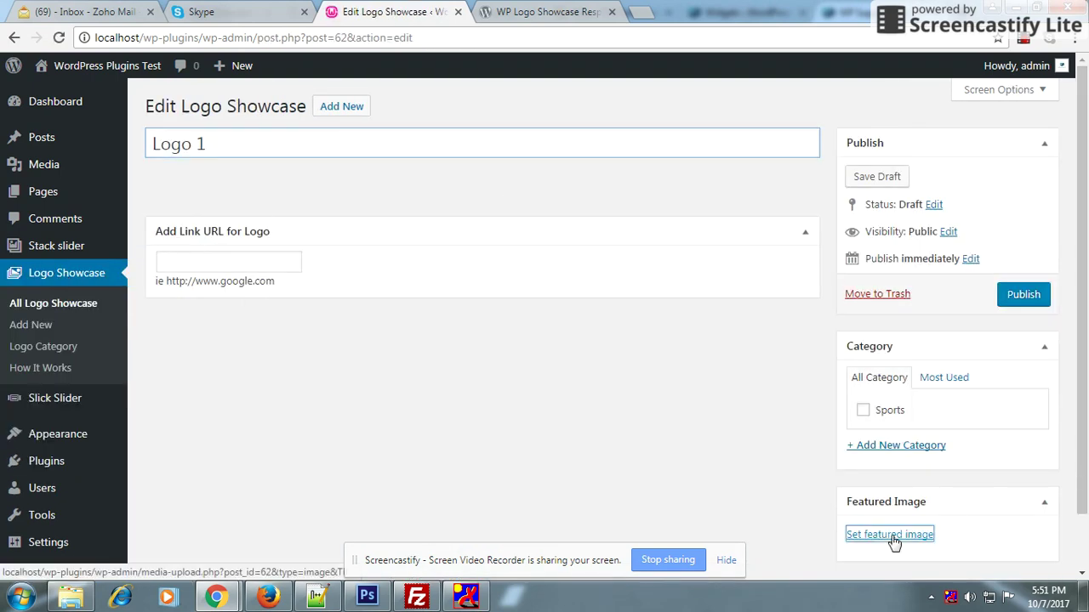
left_click(51, 132)
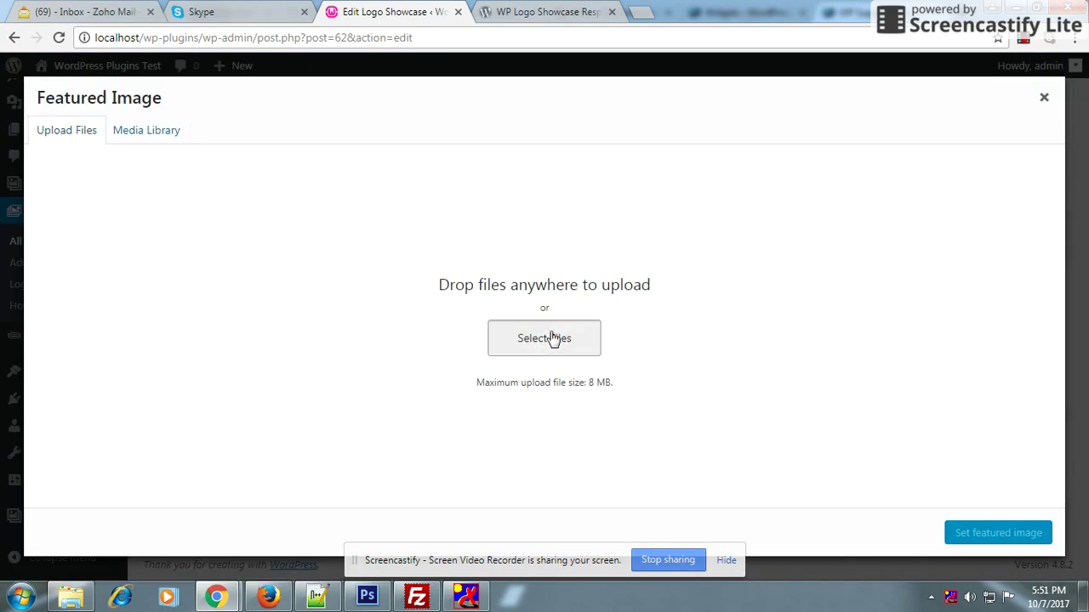
left_click(553, 338)
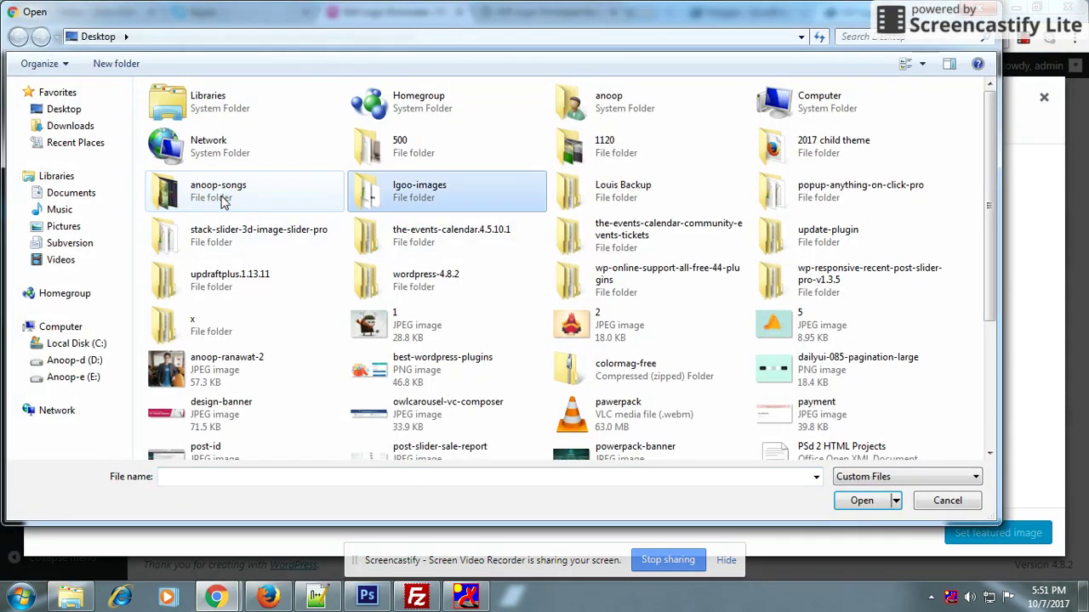
double_click(409, 192)
left_click(186, 136)
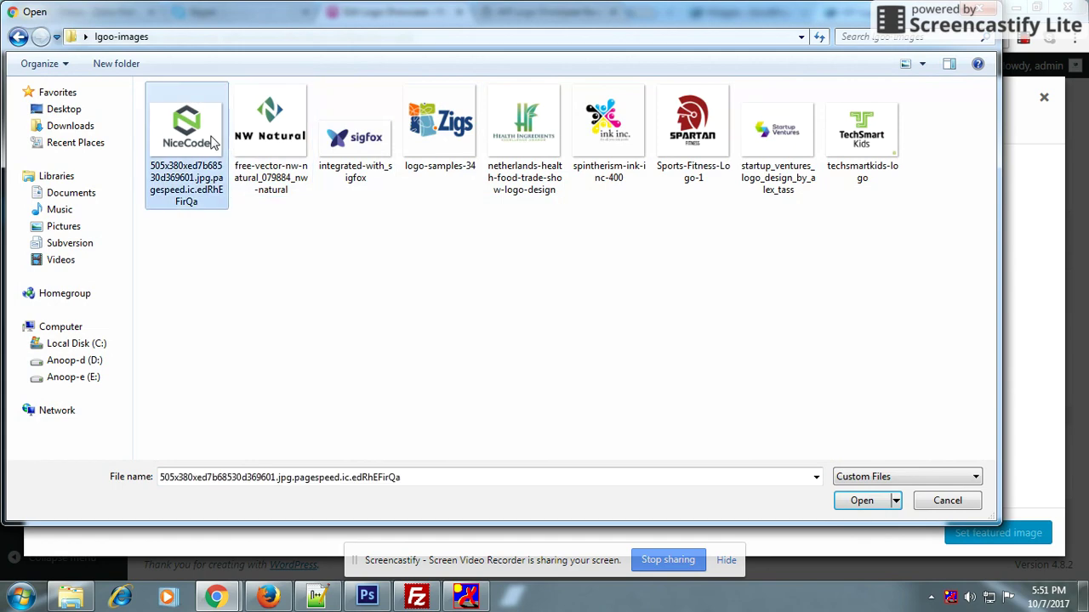
key("ctrl+a")
left_click(882, 508)
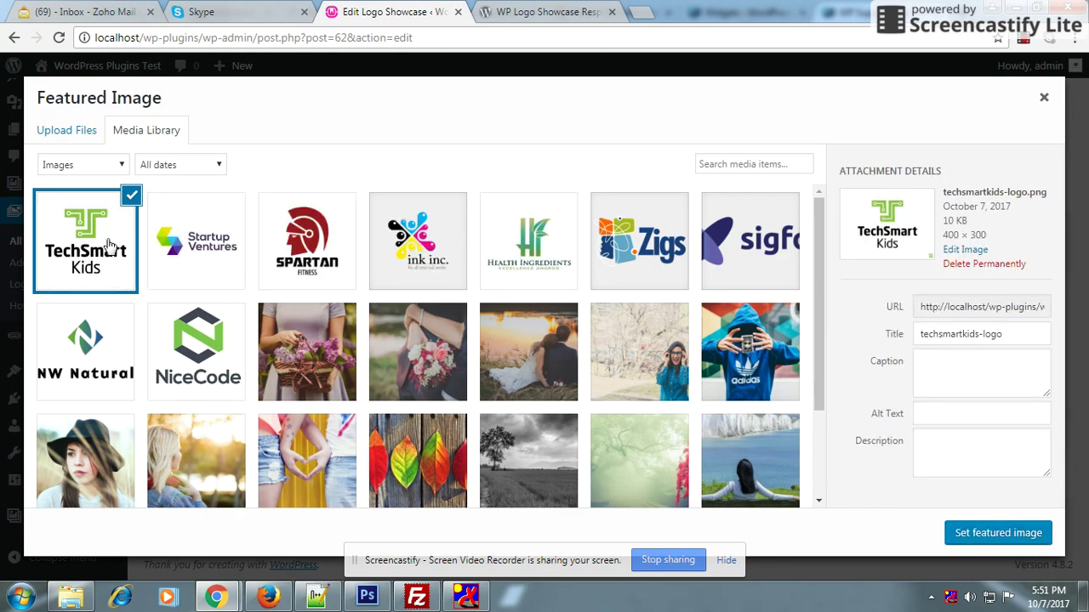
left_click(82, 247)
left_click(987, 539)
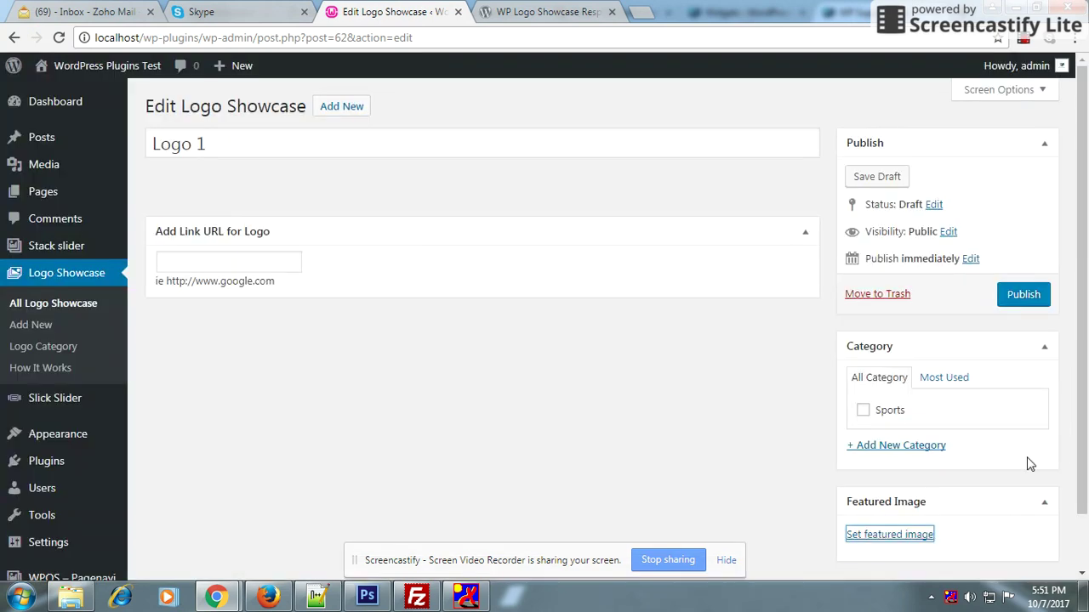
left_click_drag(285, 291, 168, 286)
key("ctrl+c")
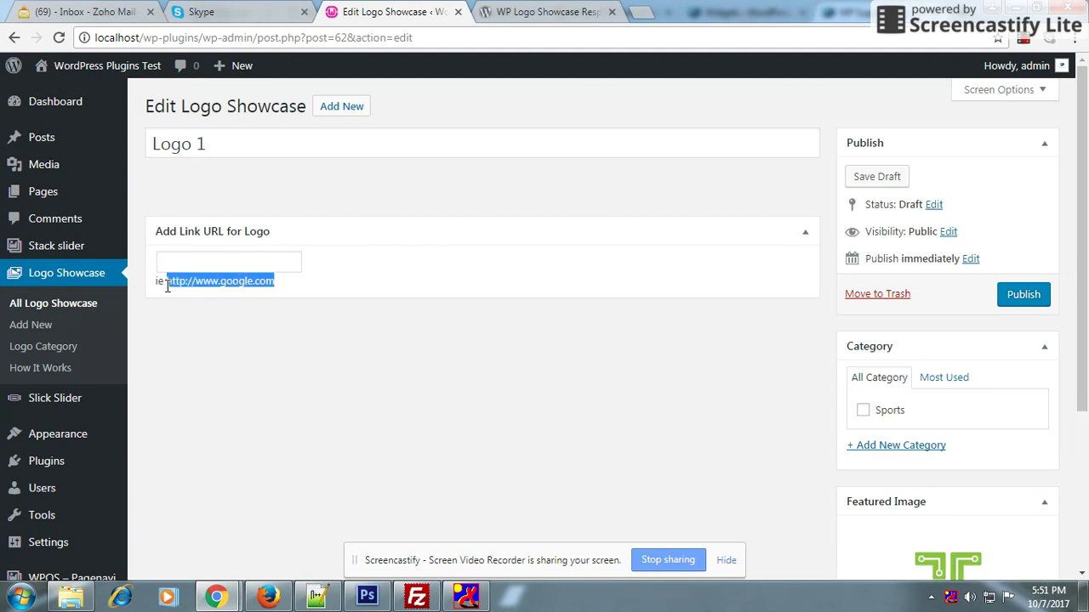
left_click(190, 266)
key("ctrl+v")
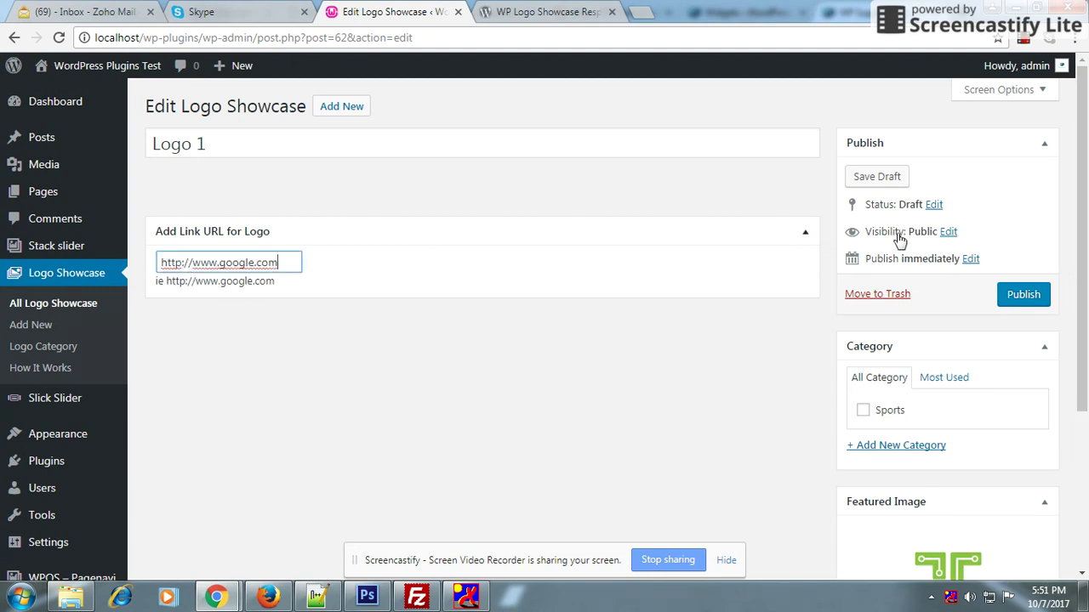
left_click(1023, 298)
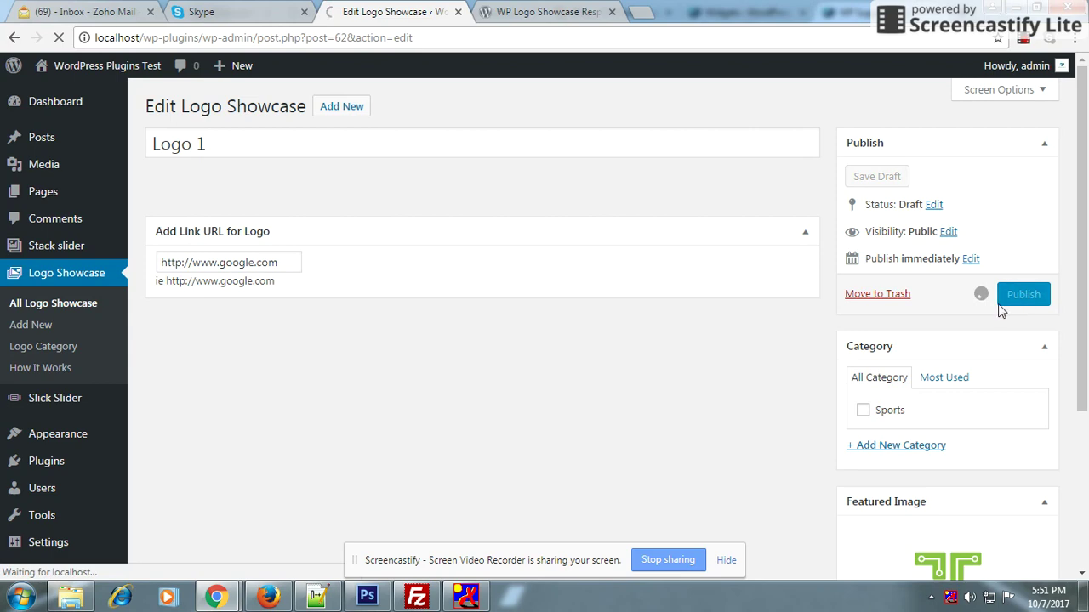
left_click(360, 107)
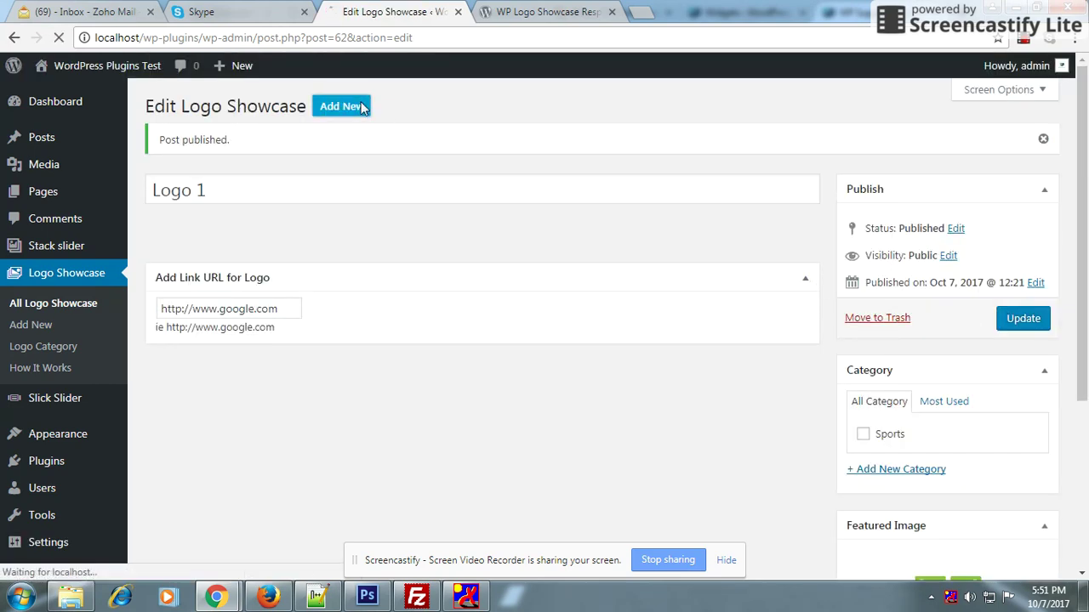
Title the new entry Logo 2, set the Startup Ventures featured image, and publish it
left_click(229, 145)
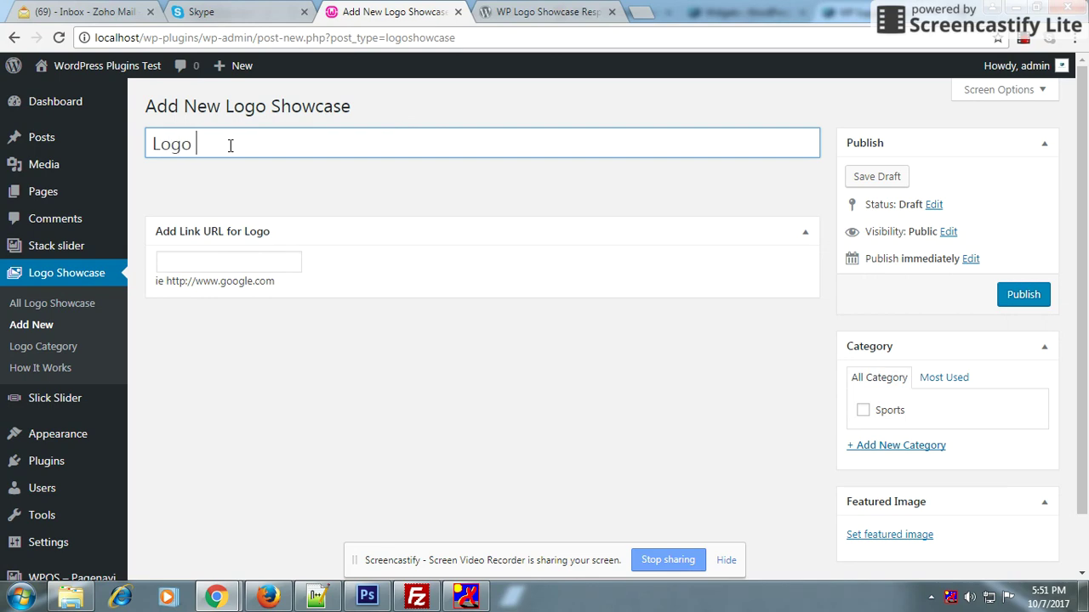
left_click(892, 536)
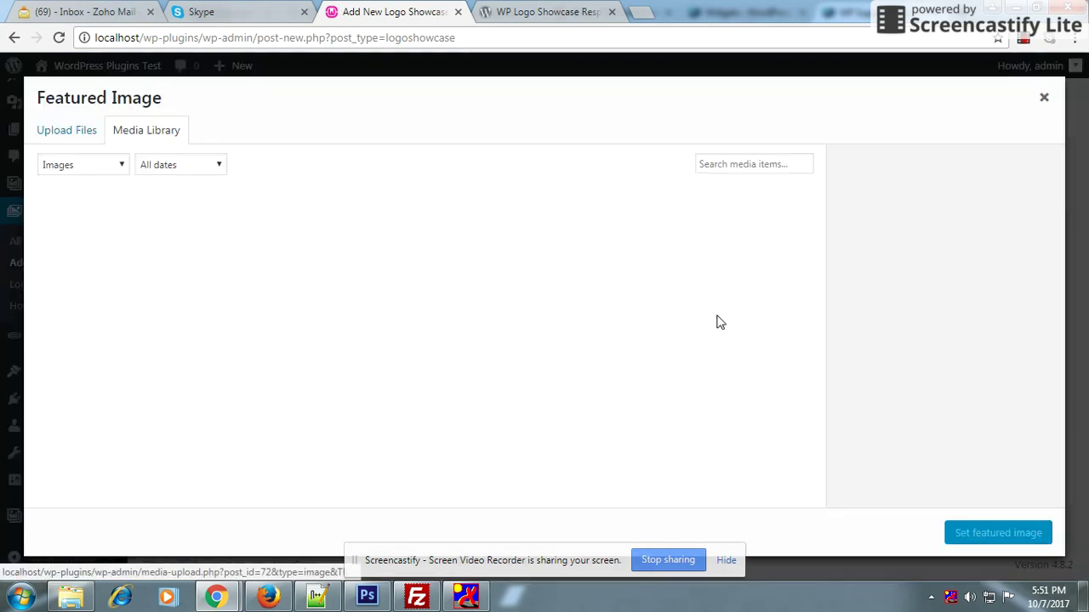
left_click(225, 254)
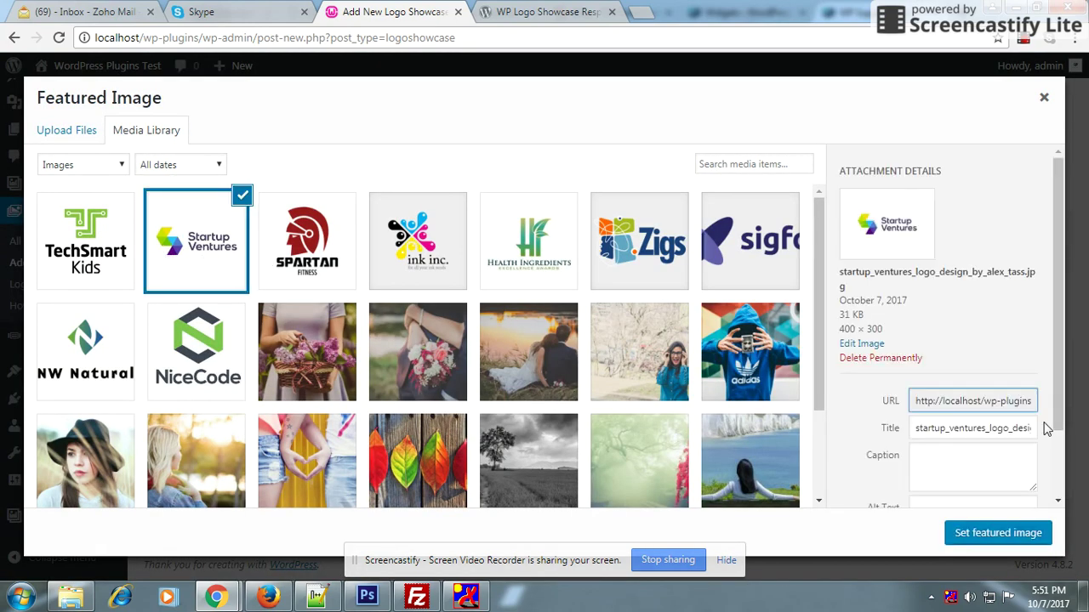
left_click(953, 535)
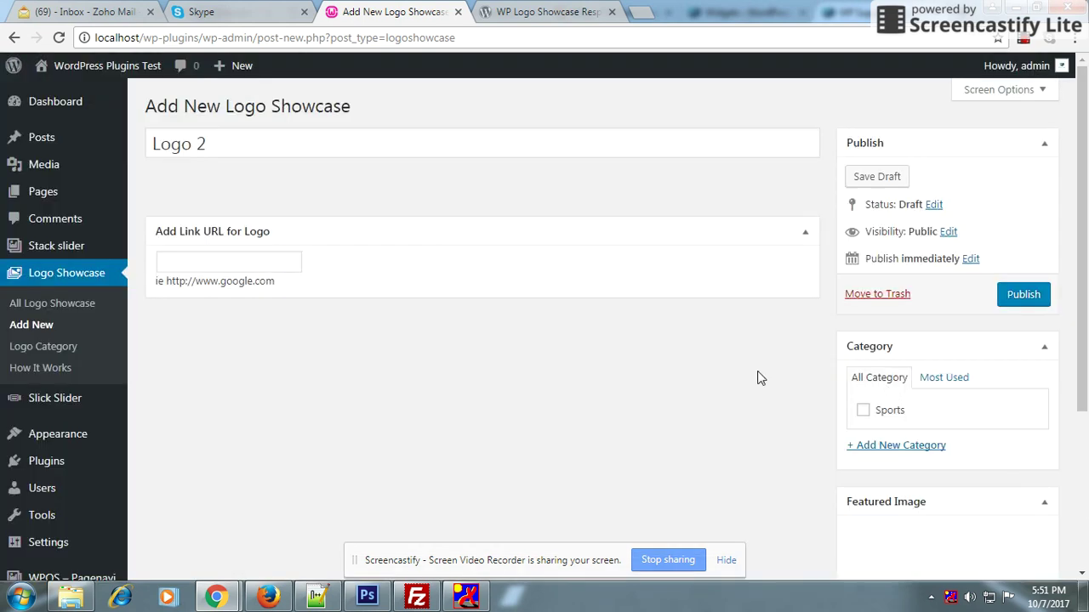
scroll(1025, 365, "down", 3)
scroll(1026, 306, "up", 3)
left_click(1023, 298)
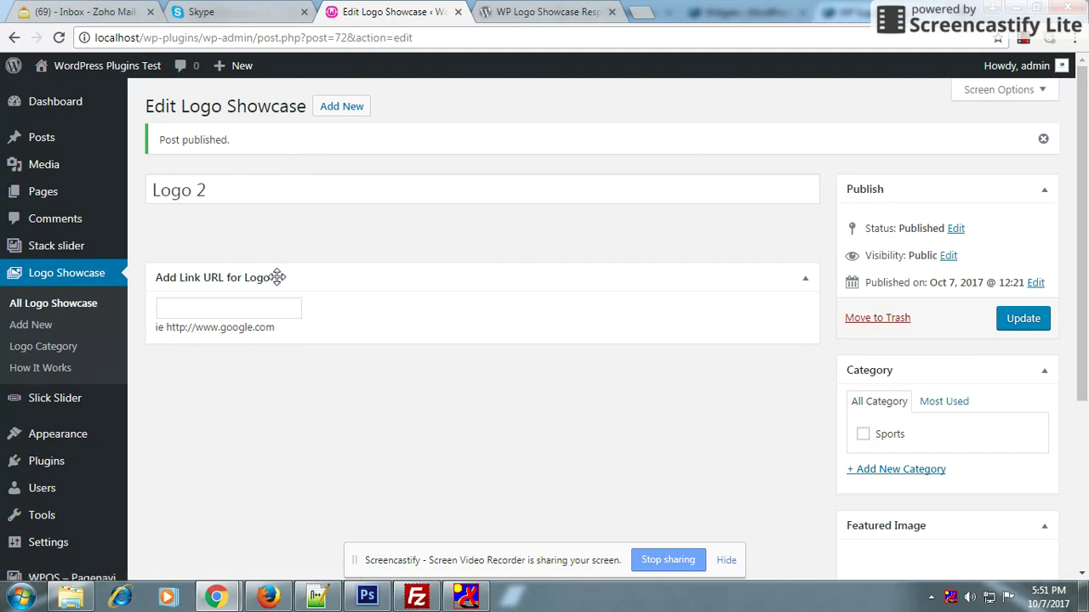
left_click_drag(273, 330, 171, 332)
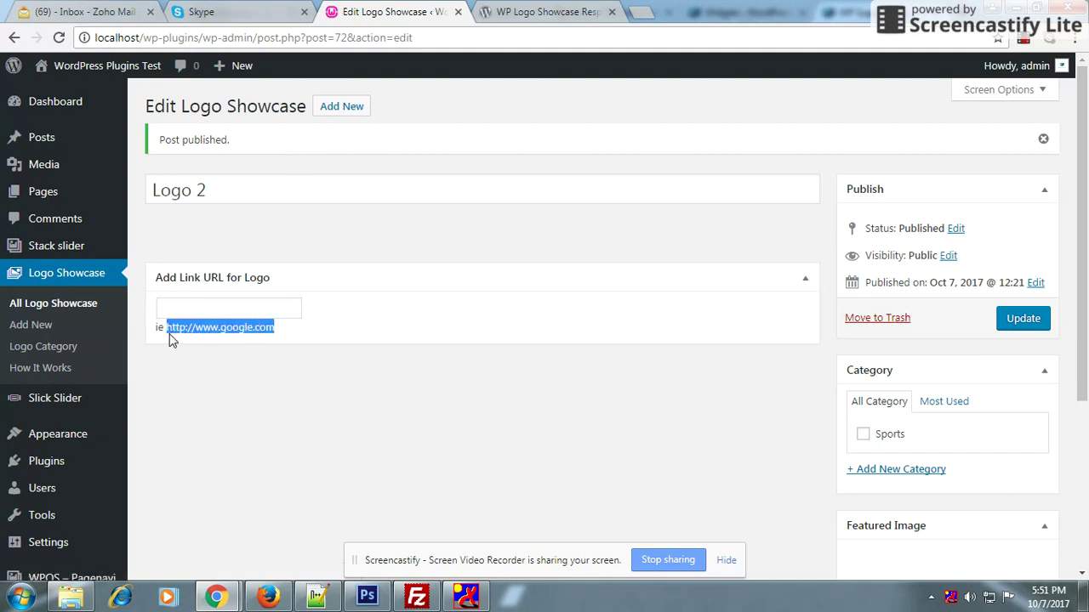
left_click(178, 311)
key("ctrl+v")
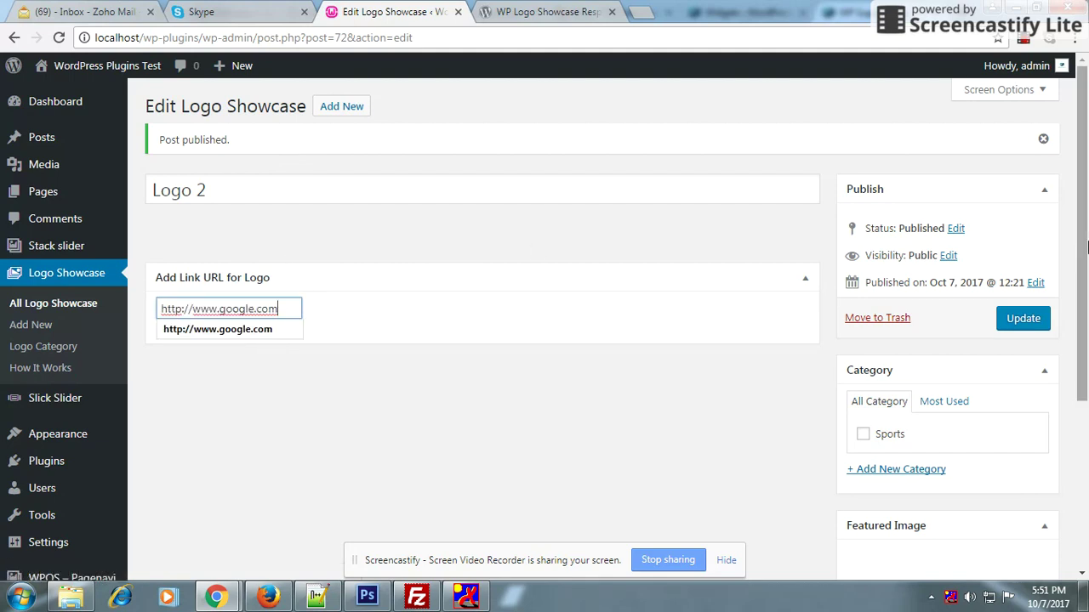
left_click_drag(299, 315, 153, 310)
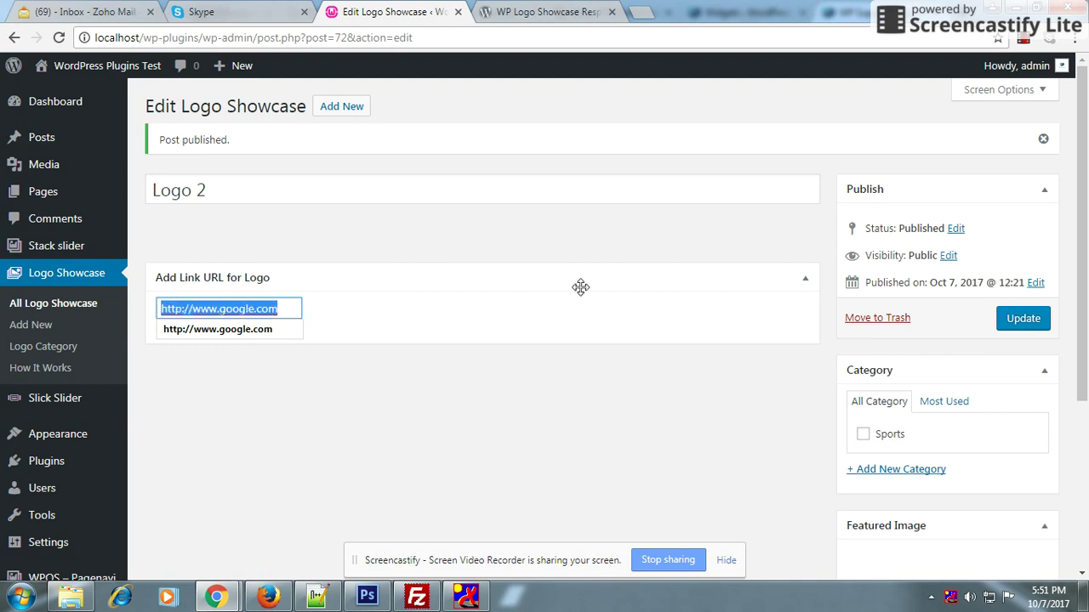
left_click(1032, 324)
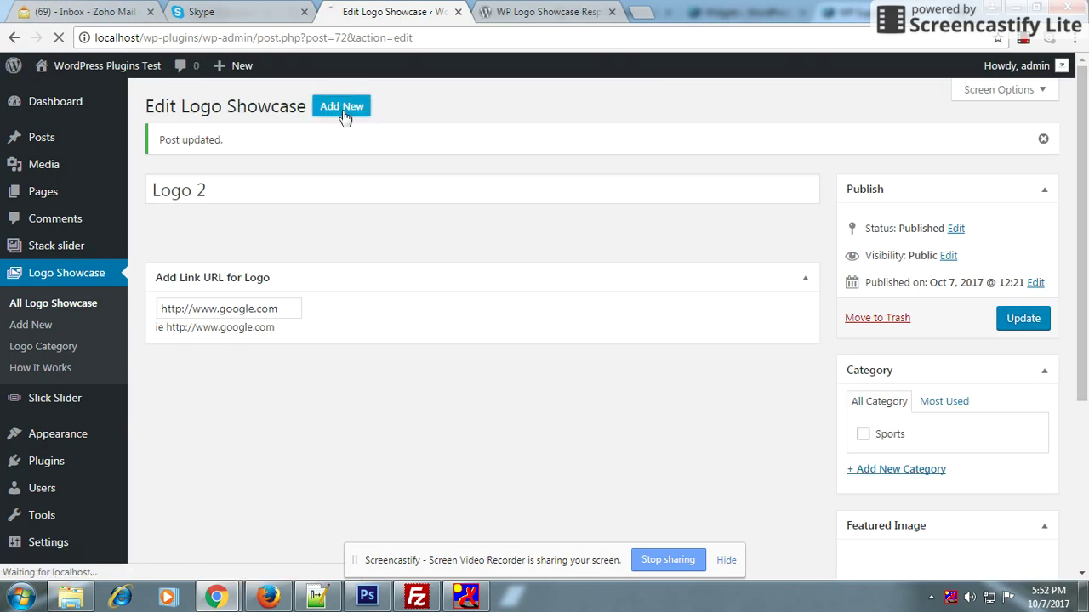
left_click(343, 110)
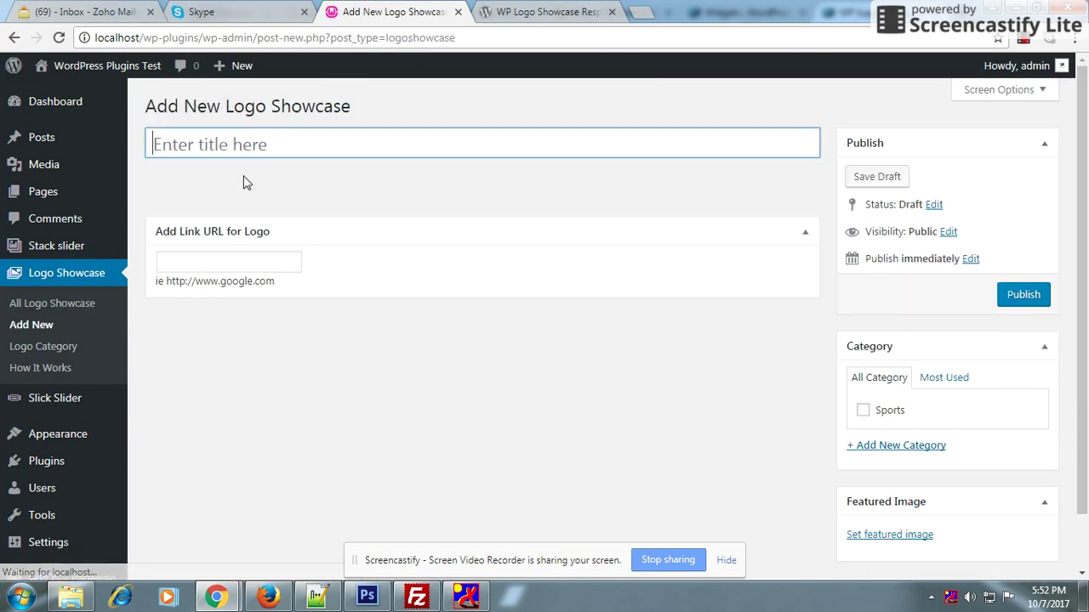
type("Logo 3")
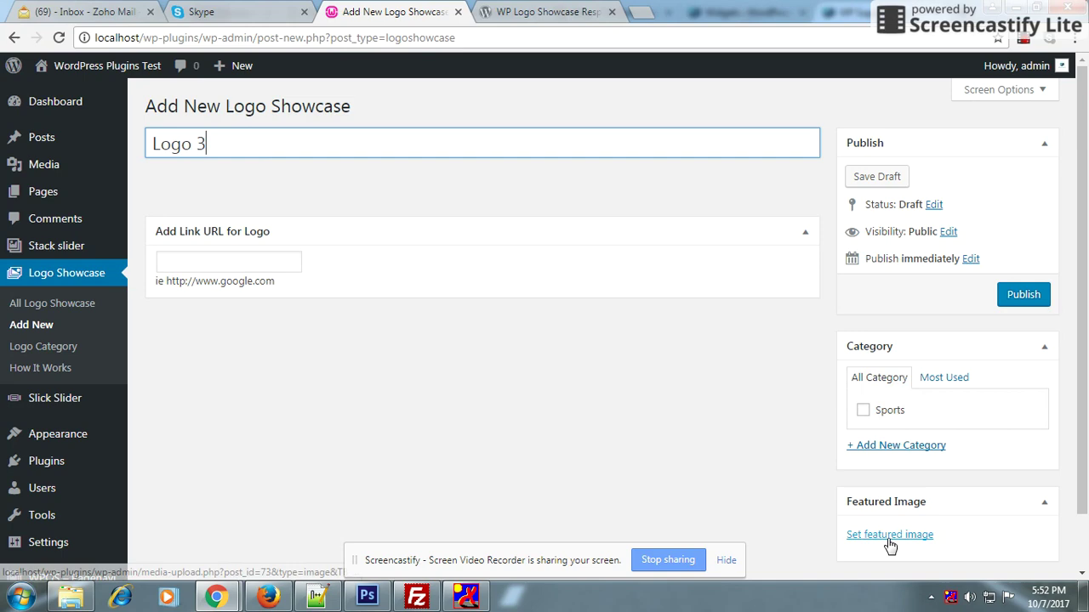
left_click(889, 534)
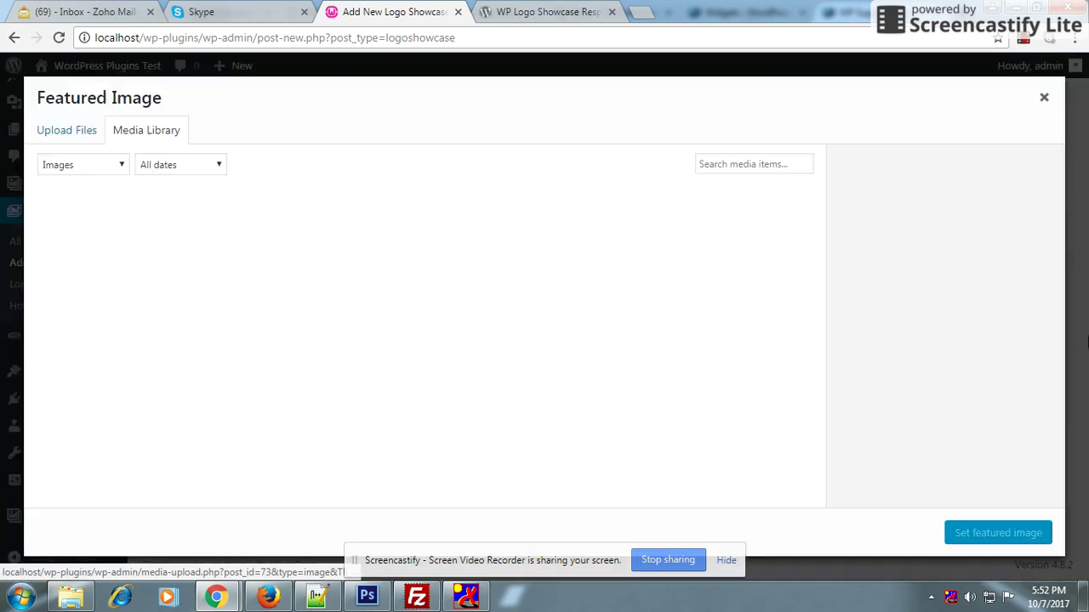
left_click(319, 259)
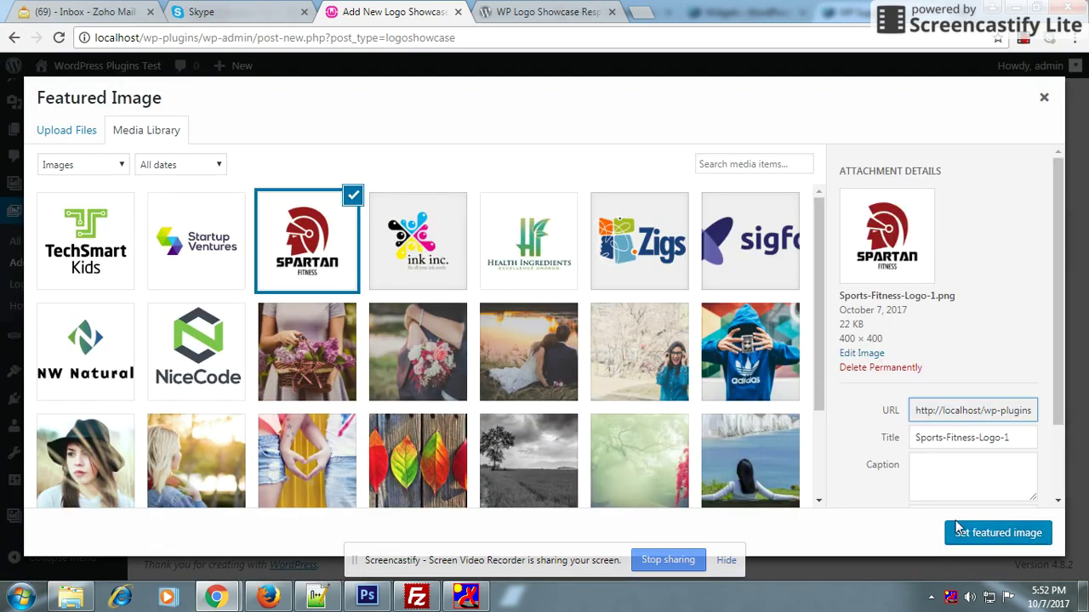
left_click(968, 538)
left_click(1020, 294)
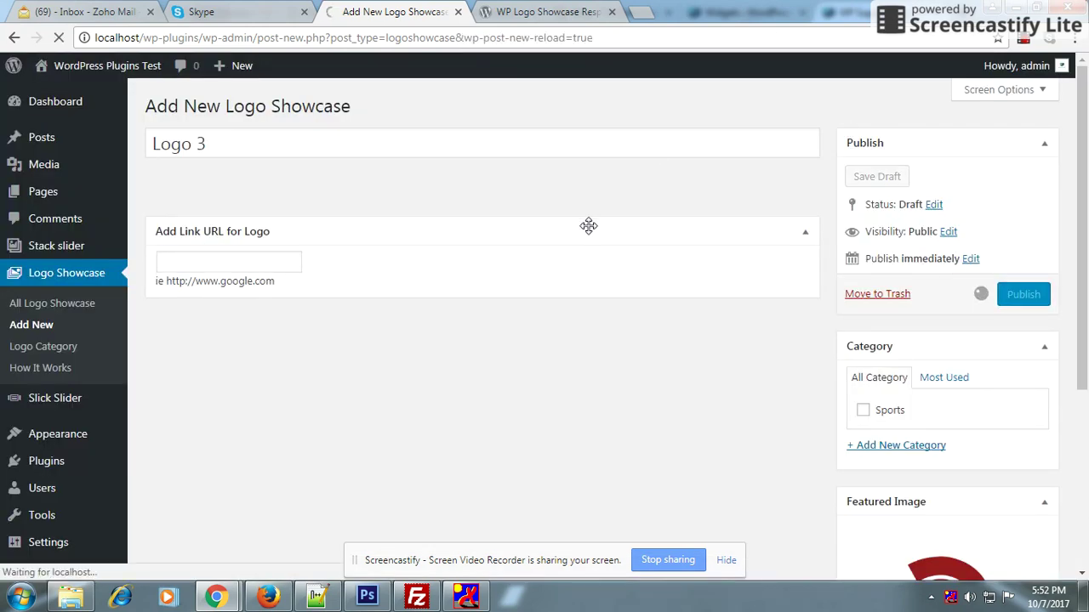
left_click_drag(280, 338, 164, 339)
key("ctrl+c")
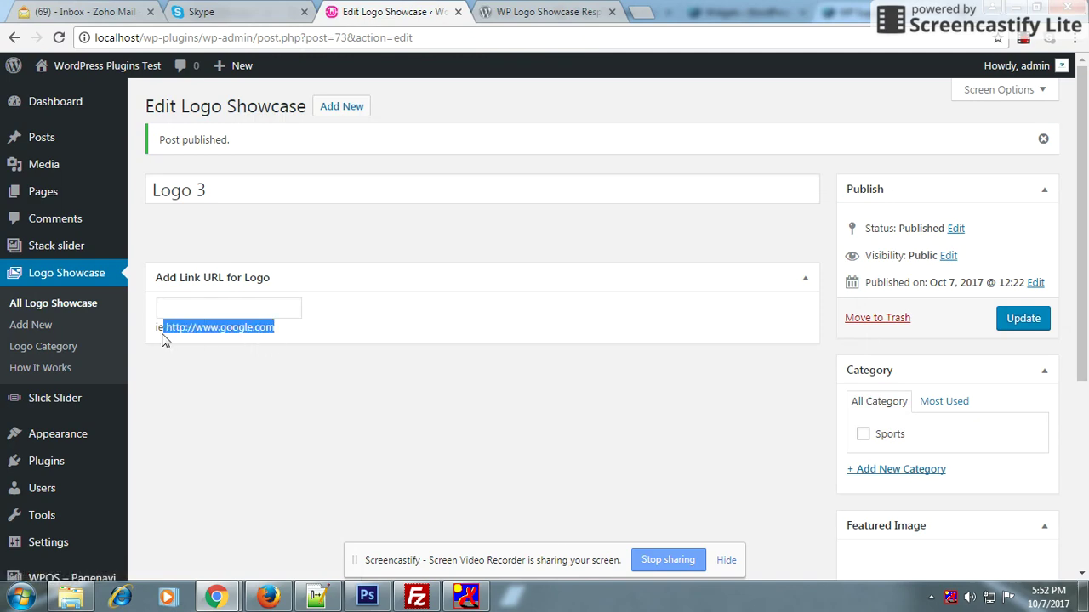
left_click(188, 308)
key("ctrl+v")
left_click(1019, 321)
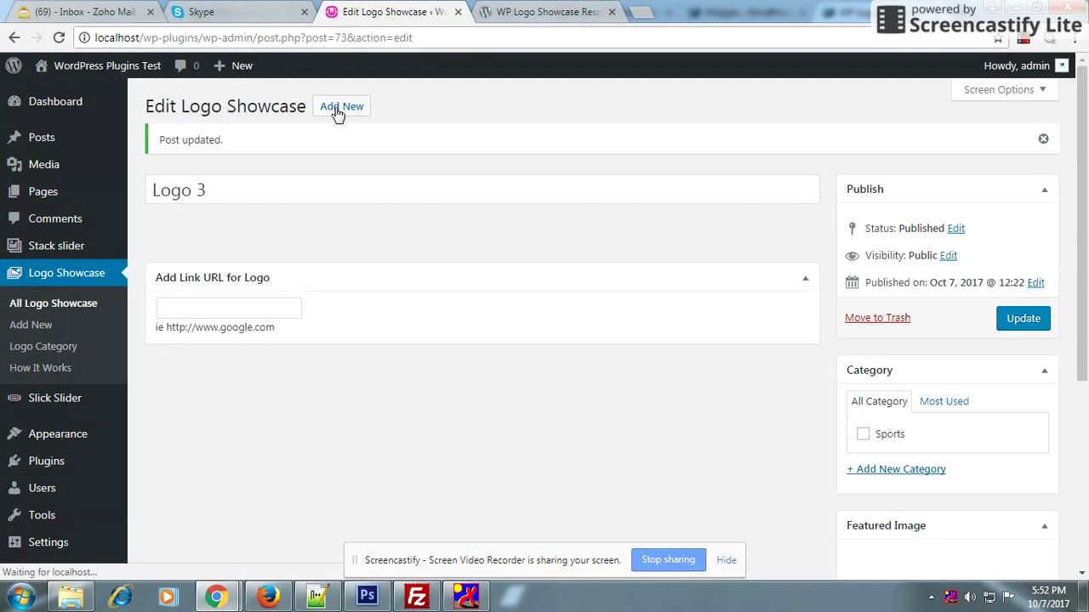
left_click(338, 111)
type("Logo 4")
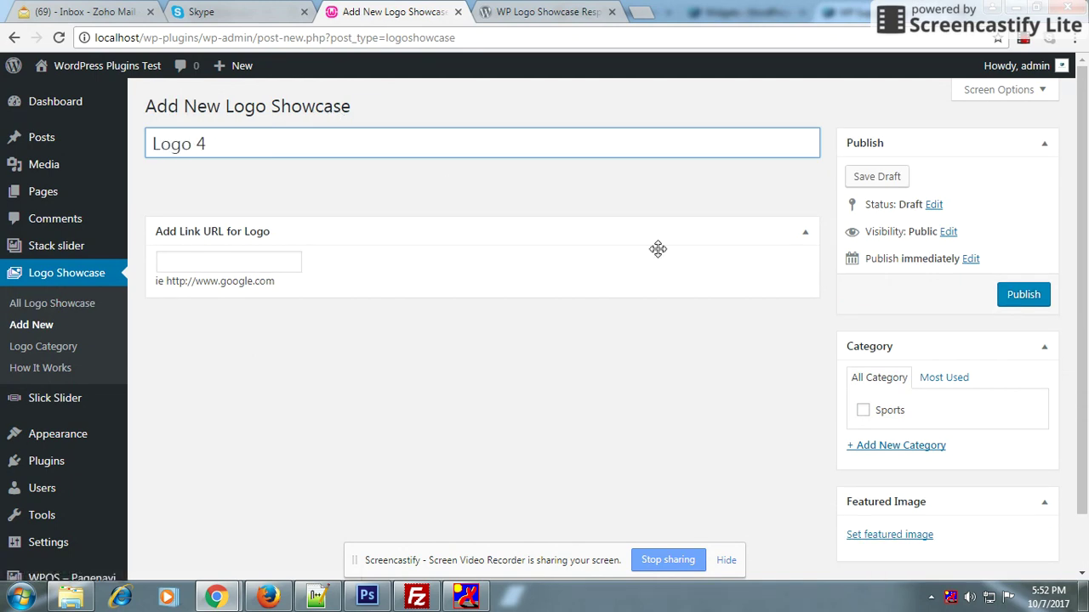
left_click(907, 536)
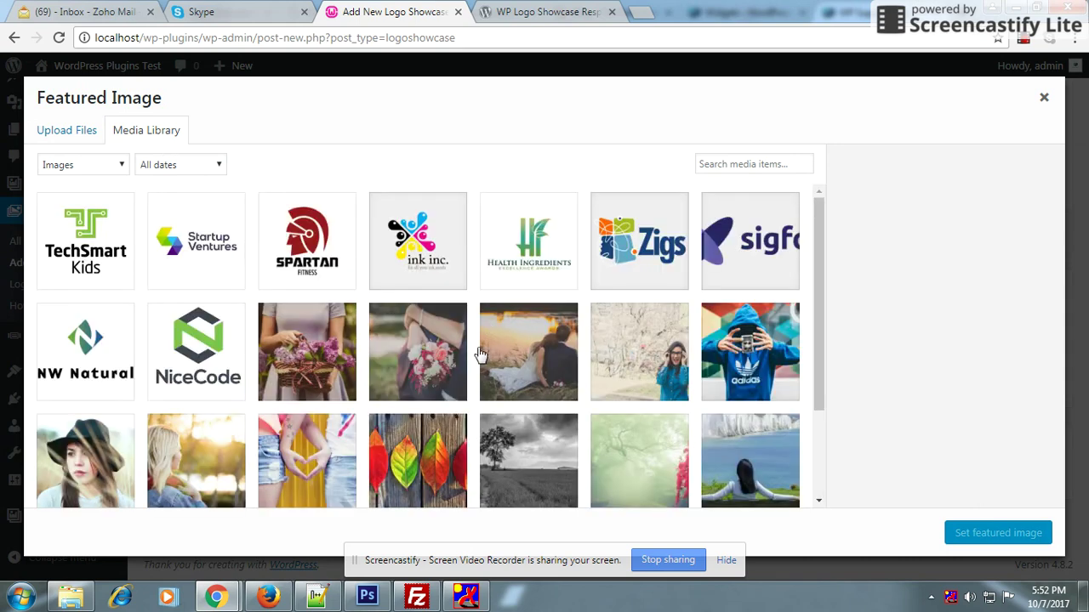
left_click(544, 255)
left_click(984, 541)
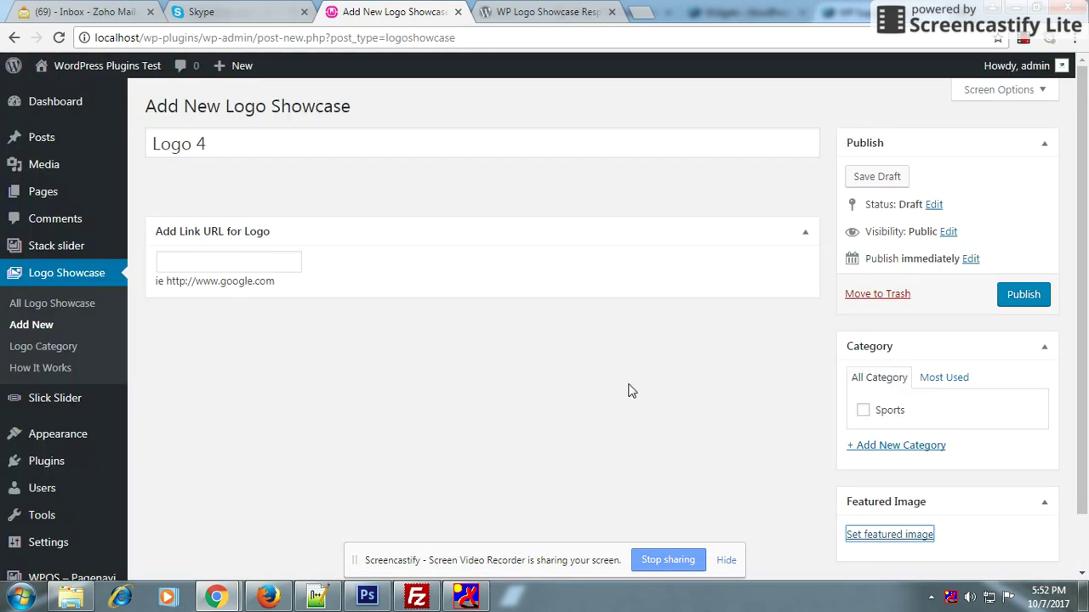
left_click_drag(274, 281, 168, 281)
key("ctrl+c")
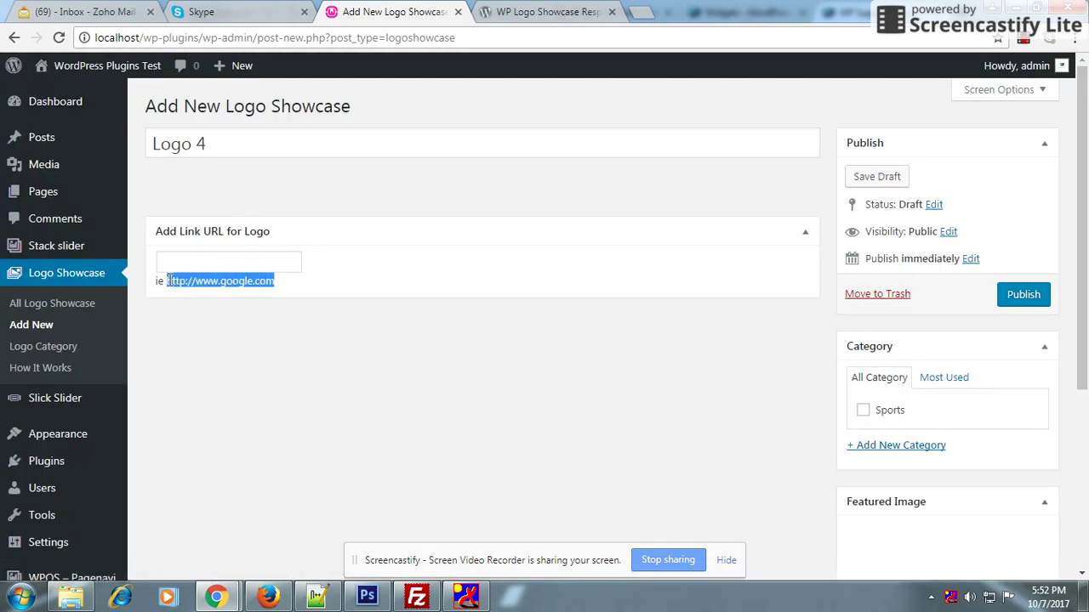
left_click(180, 263)
key("ctrl+v")
left_click(1021, 294)
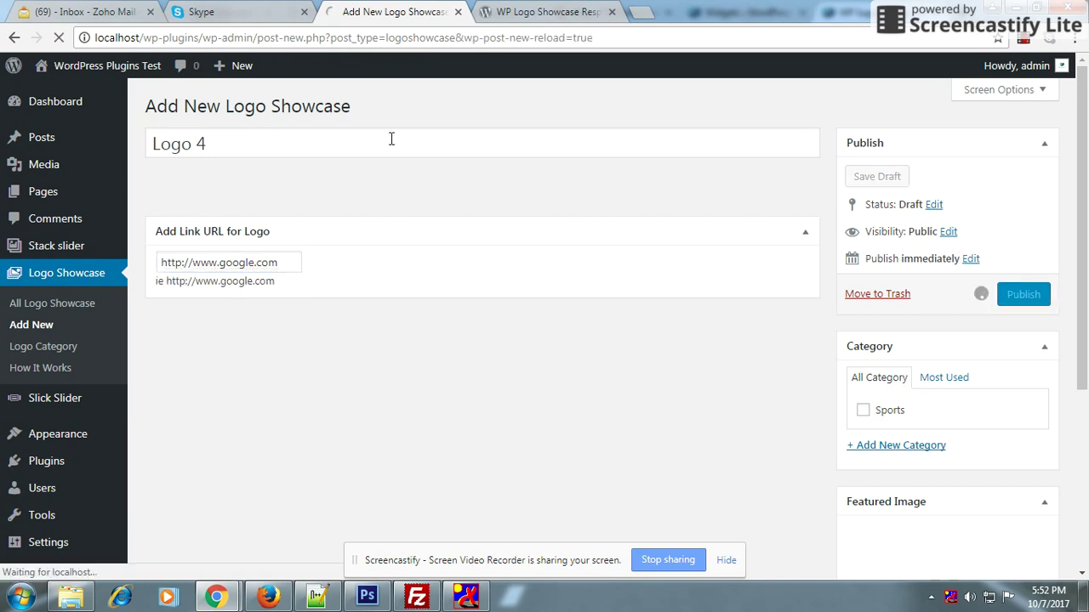
left_click(334, 109)
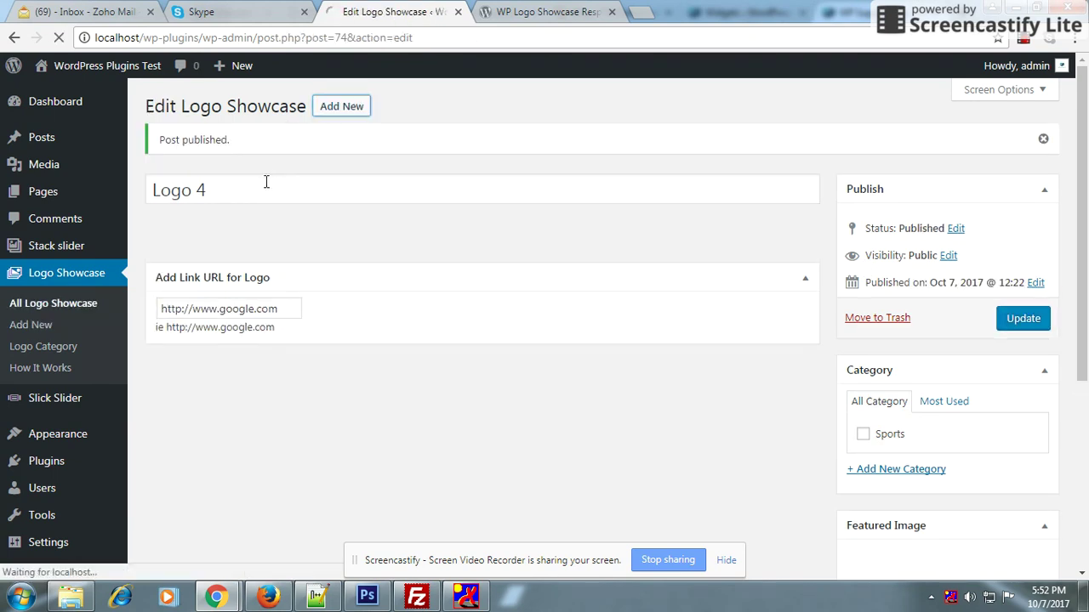
left_click(250, 154)
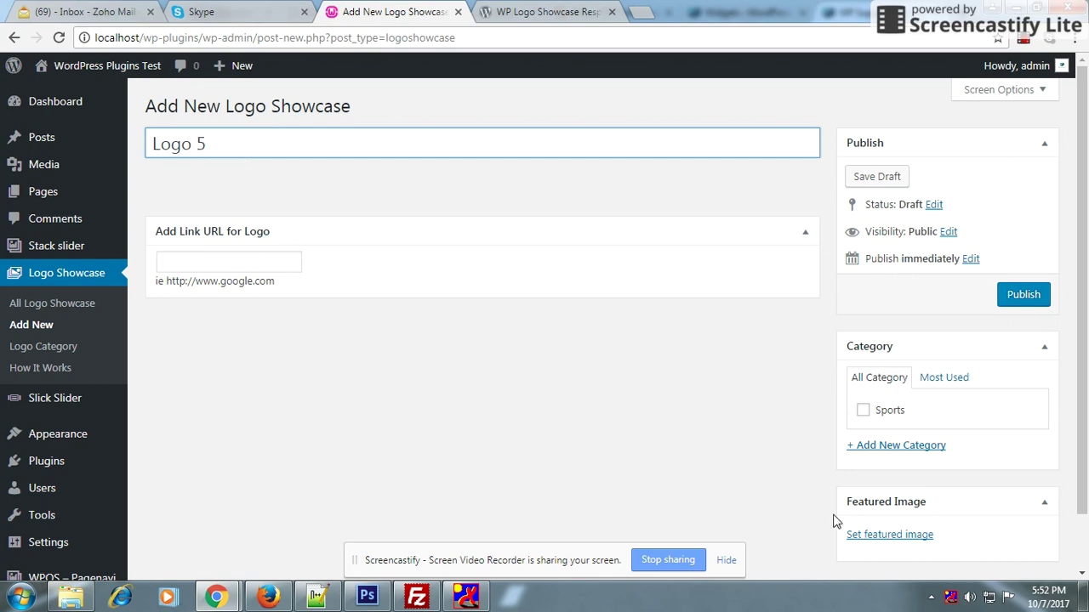
type("Logo 5")
left_click(880, 533)
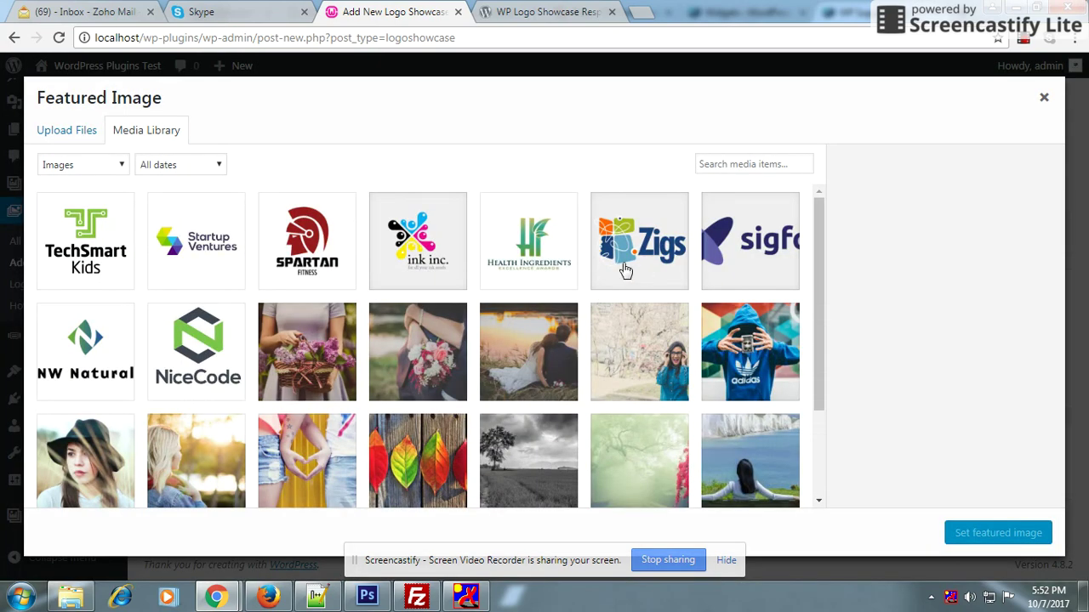
left_click(625, 270)
left_click(985, 536)
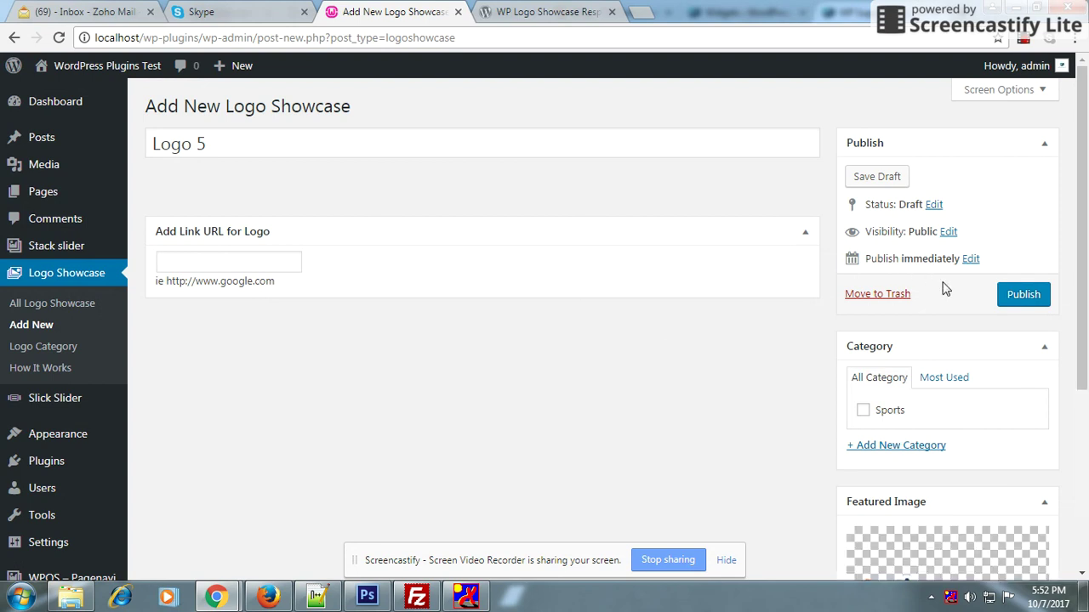
left_click_drag(281, 282, 160, 280)
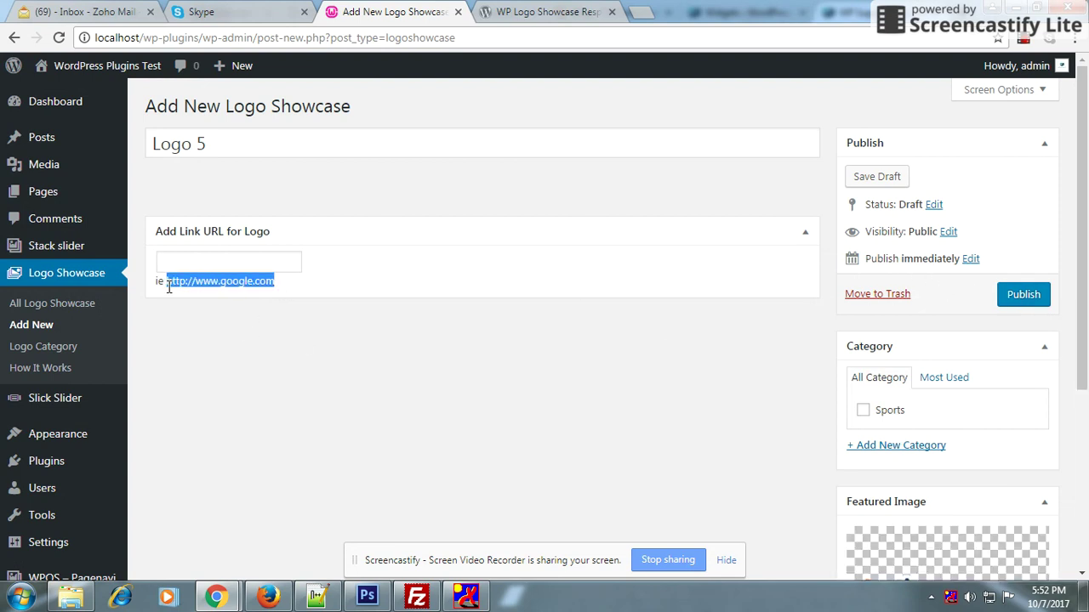
key("ctrl+c")
left_click(179, 265)
key("ctrl+v")
left_click(1023, 295)
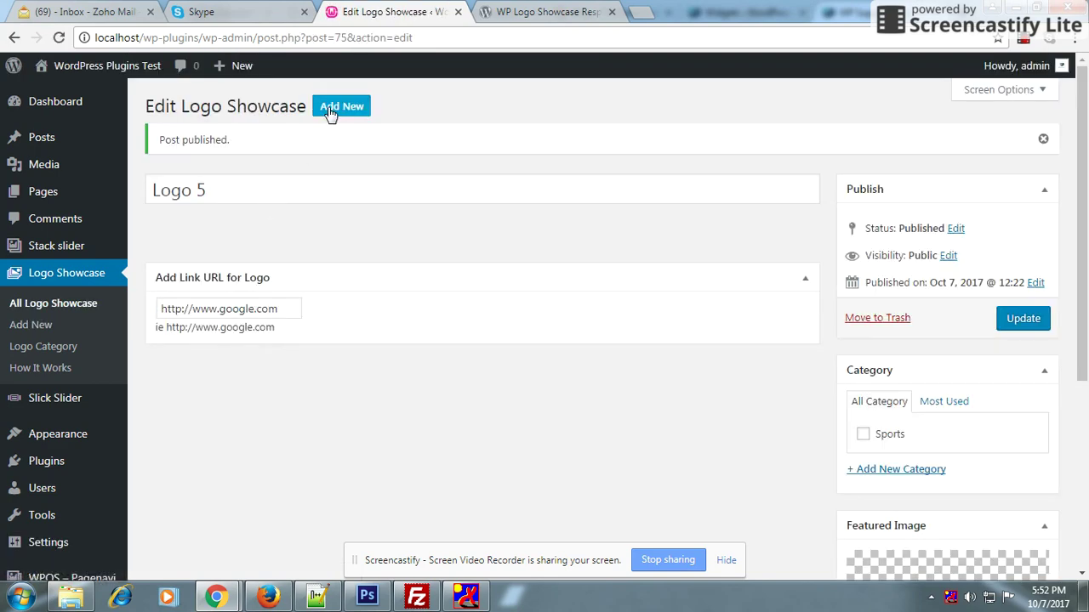
Start a new logo entry titled 'Logo 6' and dismiss the chat notification
left_click(336, 107)
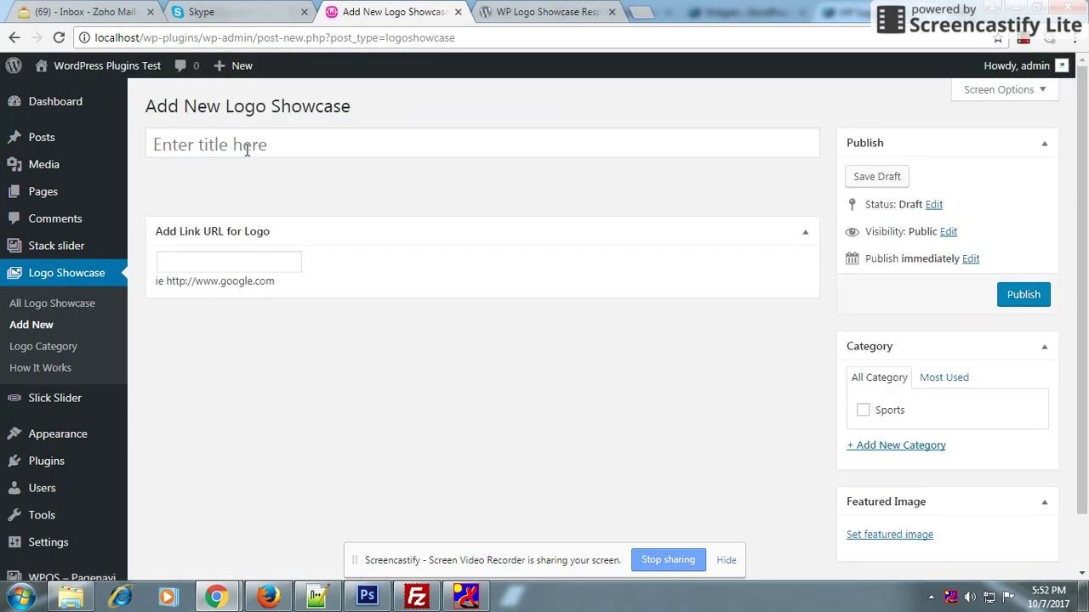
left_click(247, 149)
type("Lgo")
key("BackSpace")
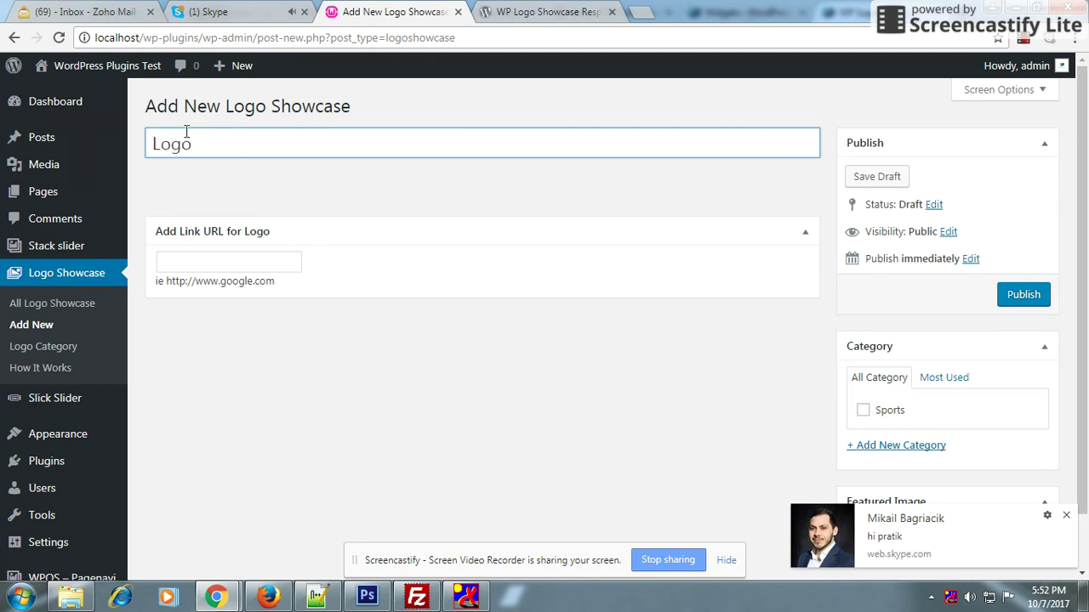
left_click(1064, 517)
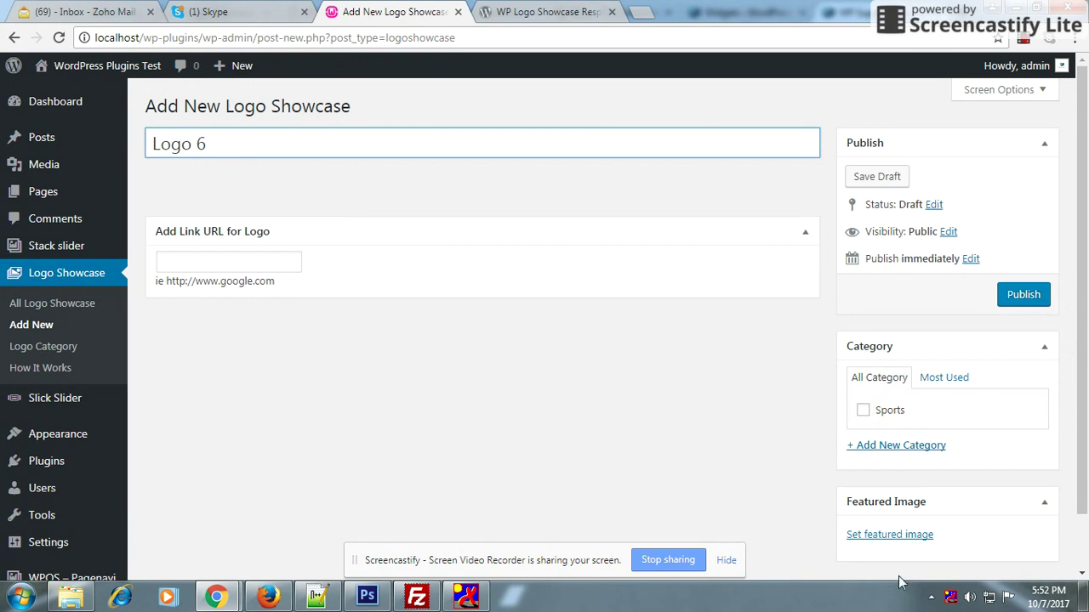
left_click(910, 536)
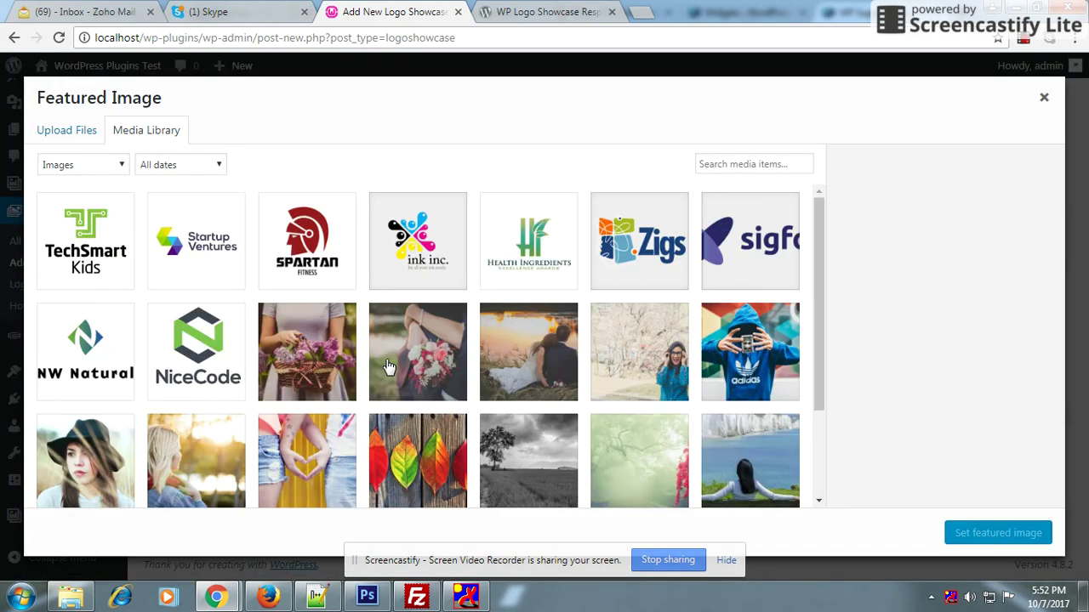
left_click(209, 361)
left_click(1040, 532)
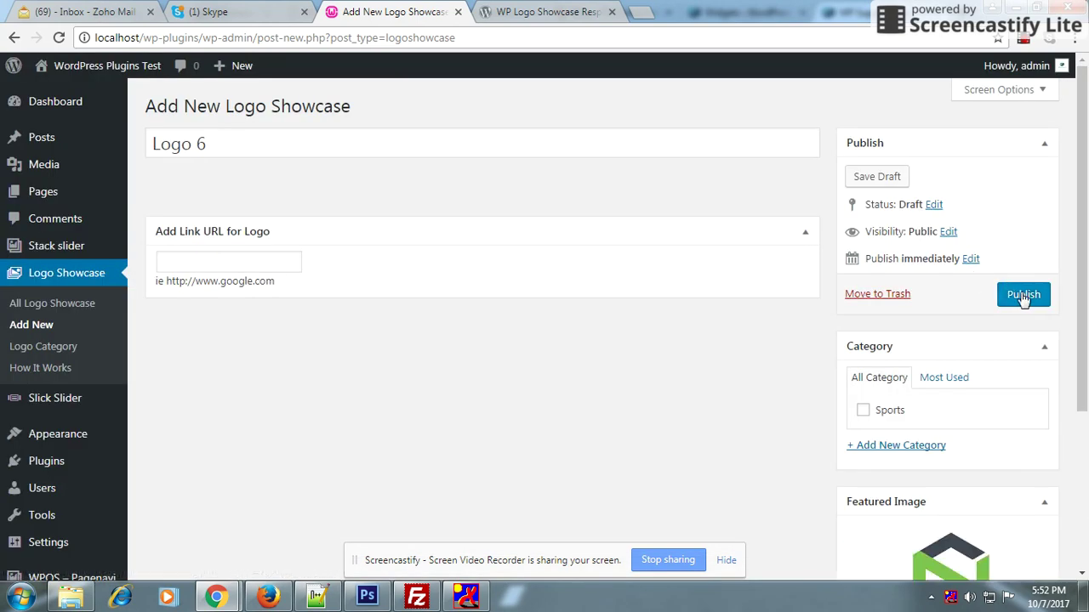
left_click_drag(277, 282, 169, 279)
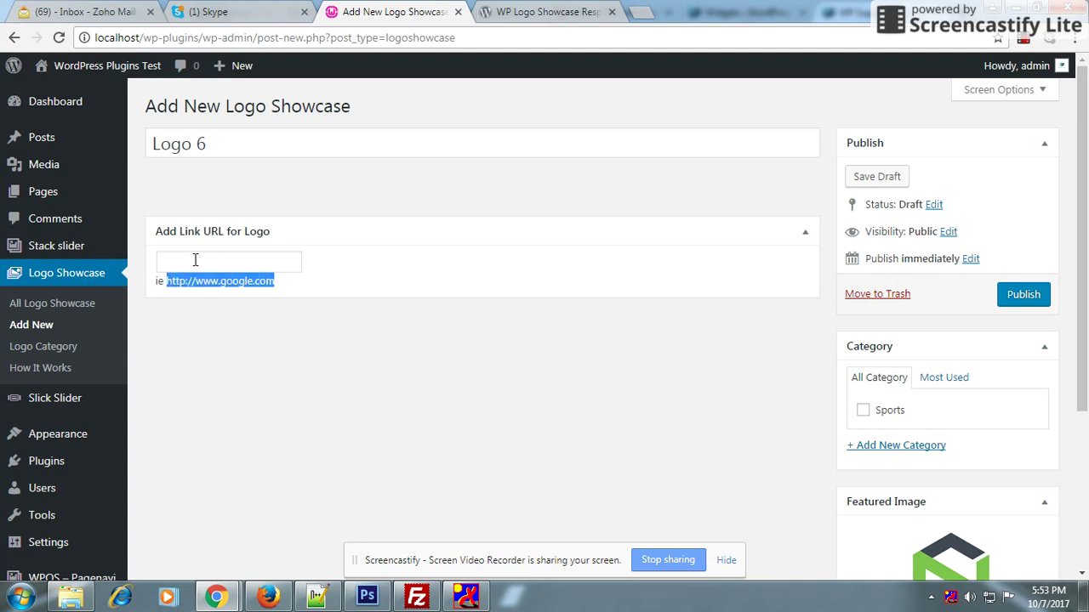
left_click(195, 260)
key("ctrl+v")
left_click(1025, 291)
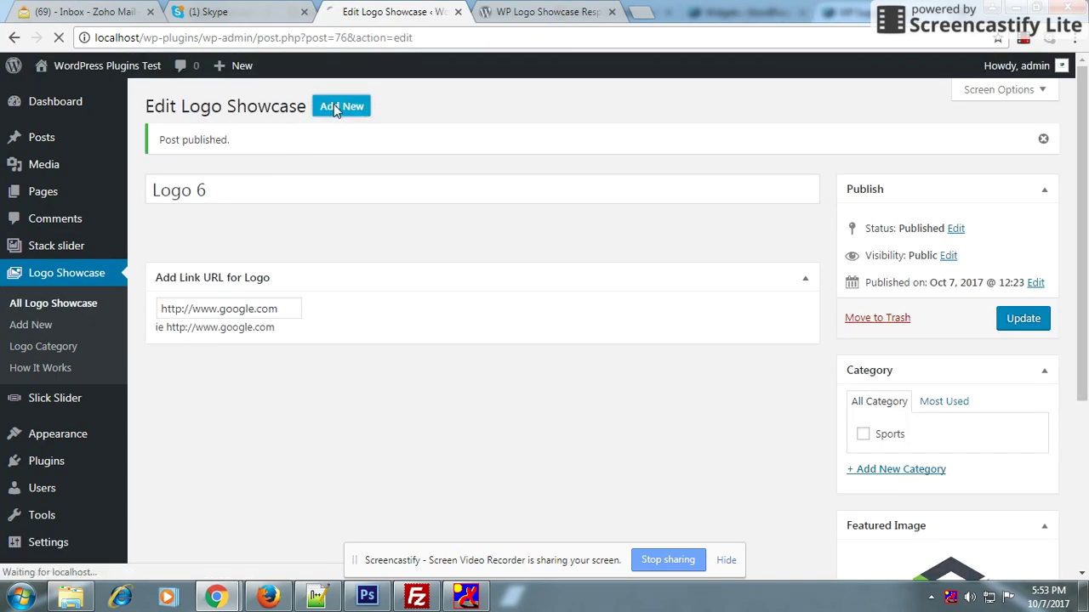
Add a 'Logo 7' entry with the NW Natural featured image and publish it
left_click(334, 103)
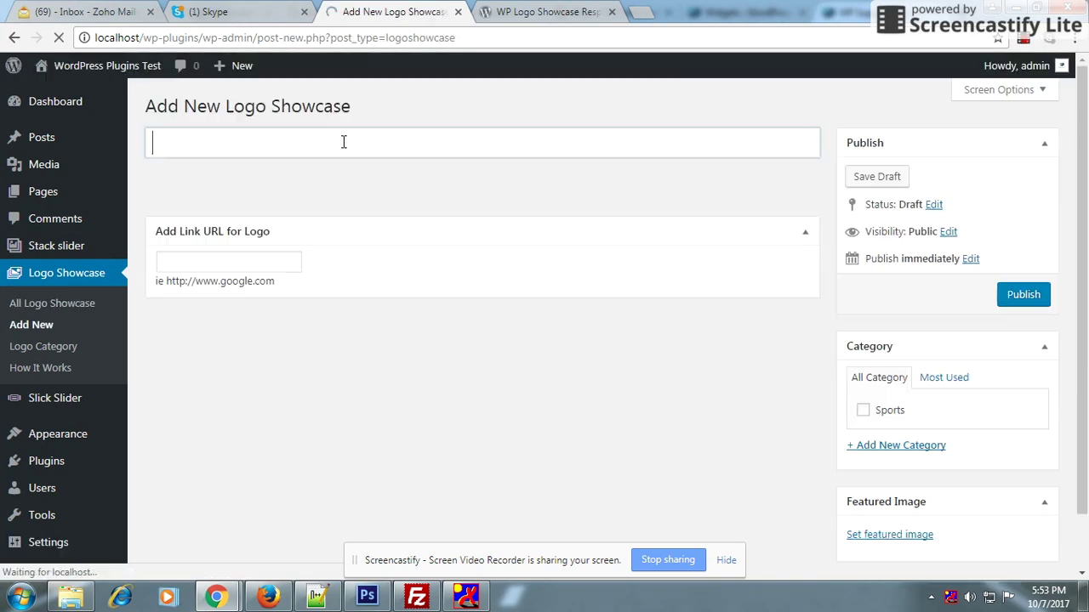
type("Logo 7")
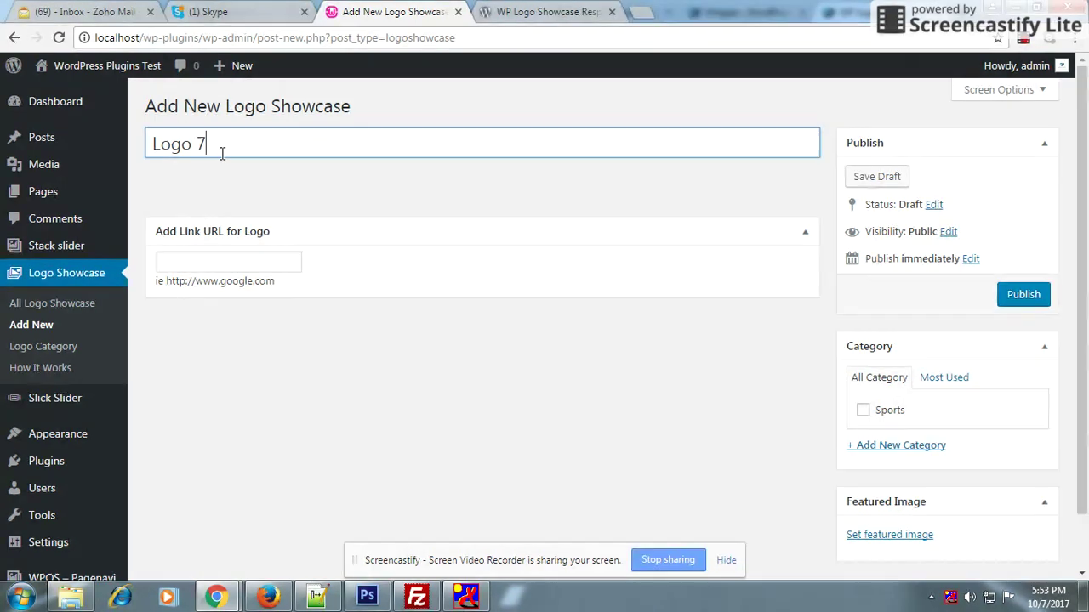
left_click(909, 537)
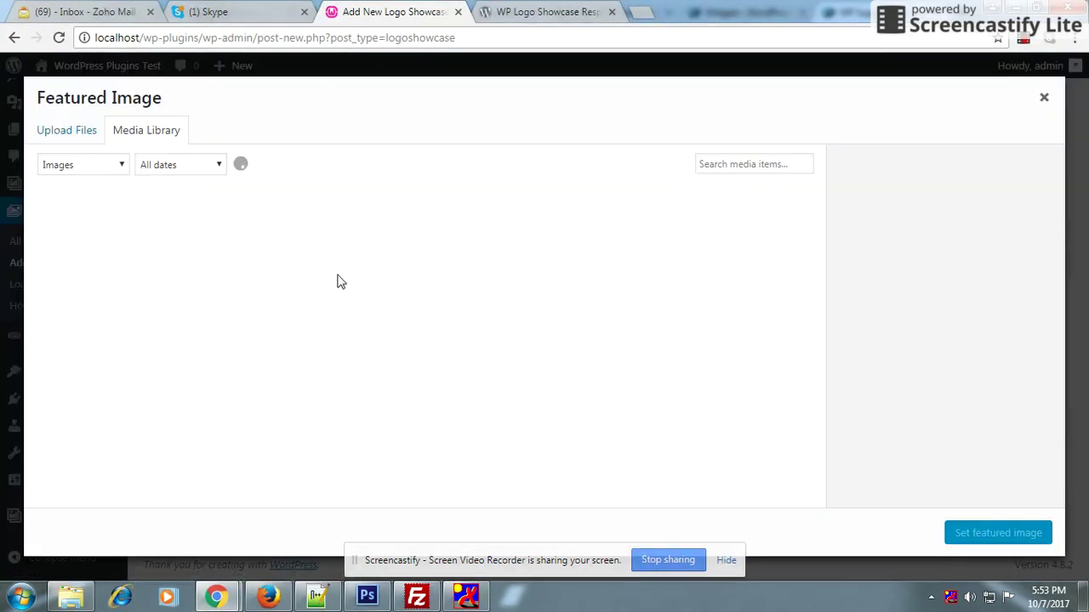
left_click(95, 361)
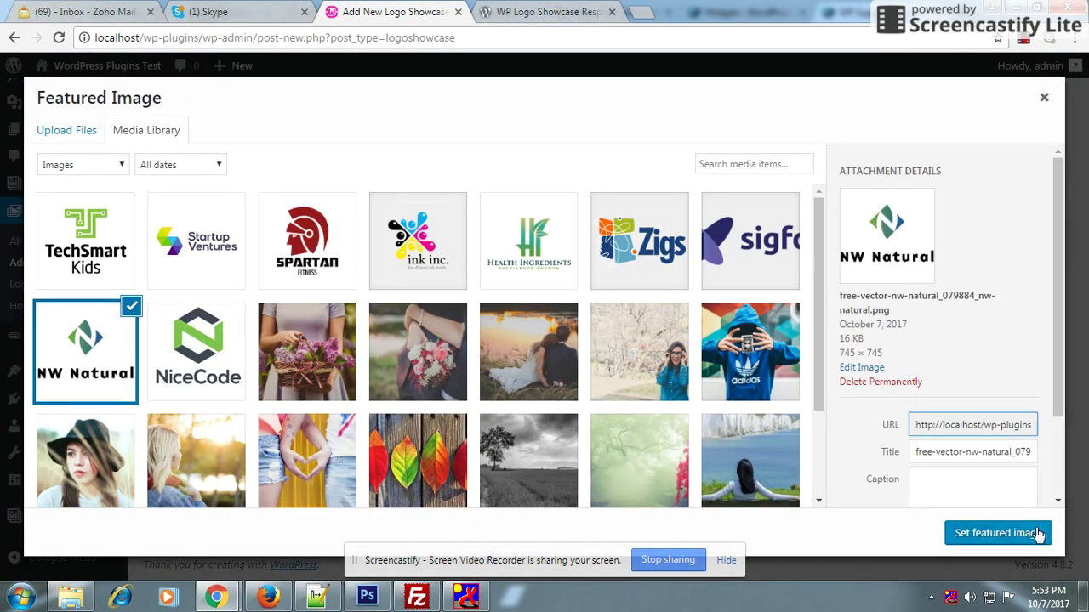
left_click(1035, 532)
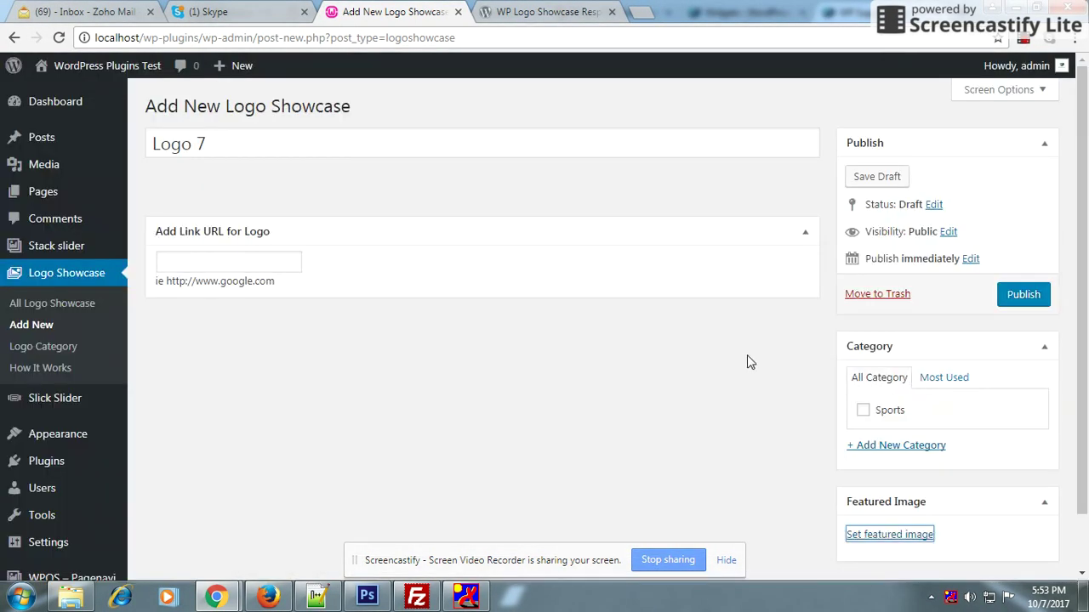
left_click(1023, 295)
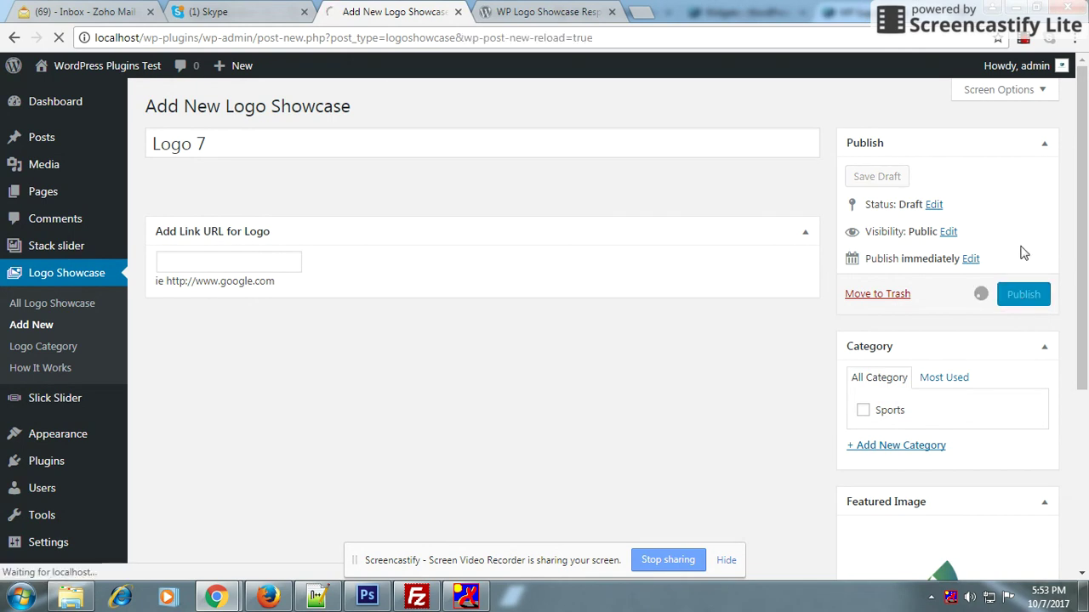
left_click(39, 368)
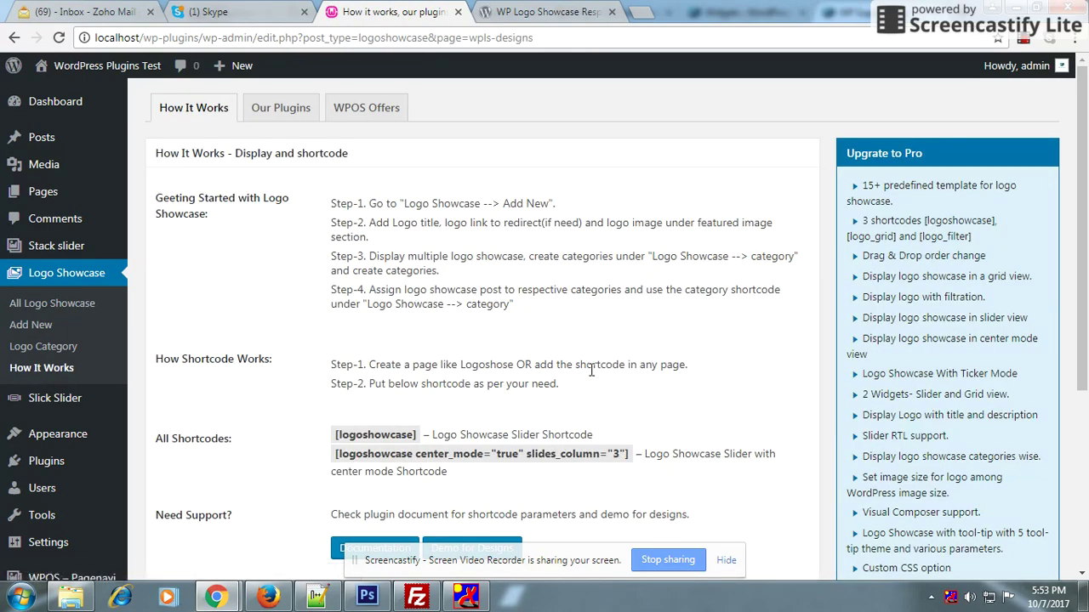
Copy the basic [logoshowcase] shortcode from the guide and start a new blank page
scroll(542, 413, "down", 1)
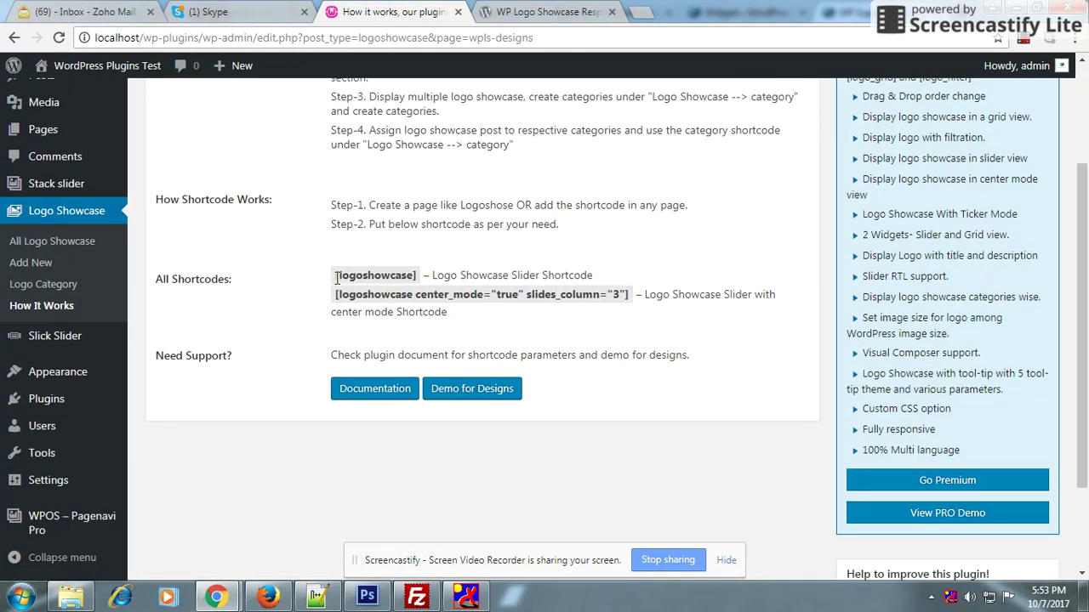
left_click_drag(336, 279, 412, 274)
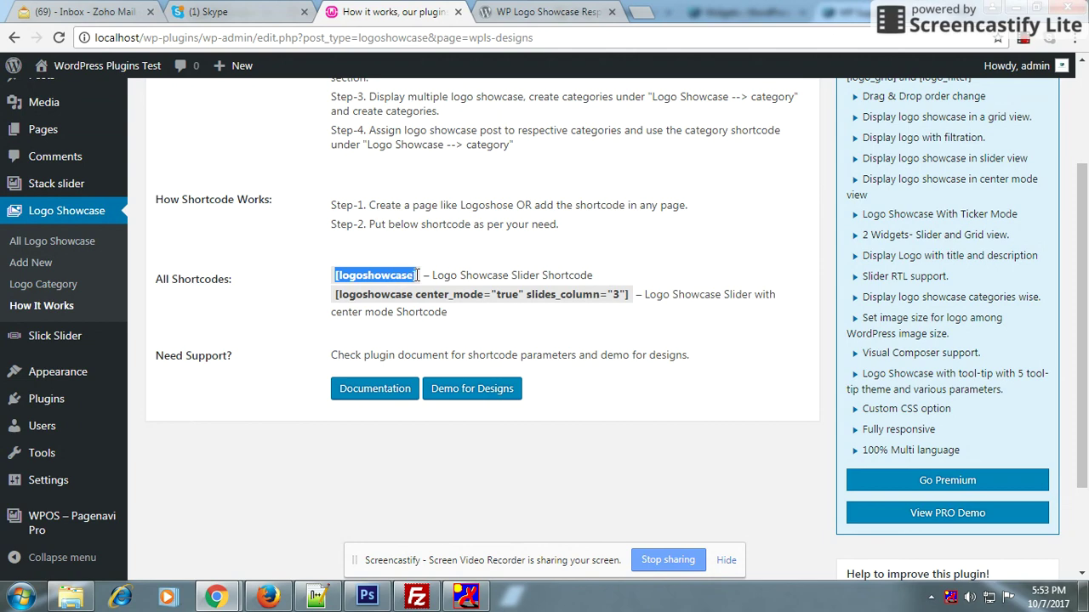
scroll(51, 157, "up", 2)
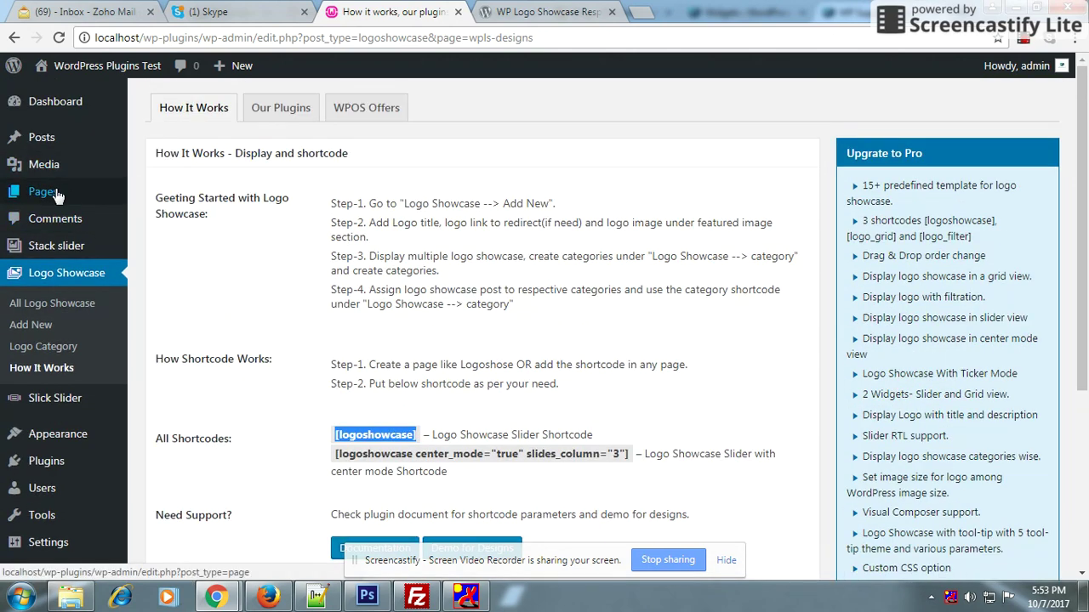
mouse_move(48, 191)
left_click(159, 214)
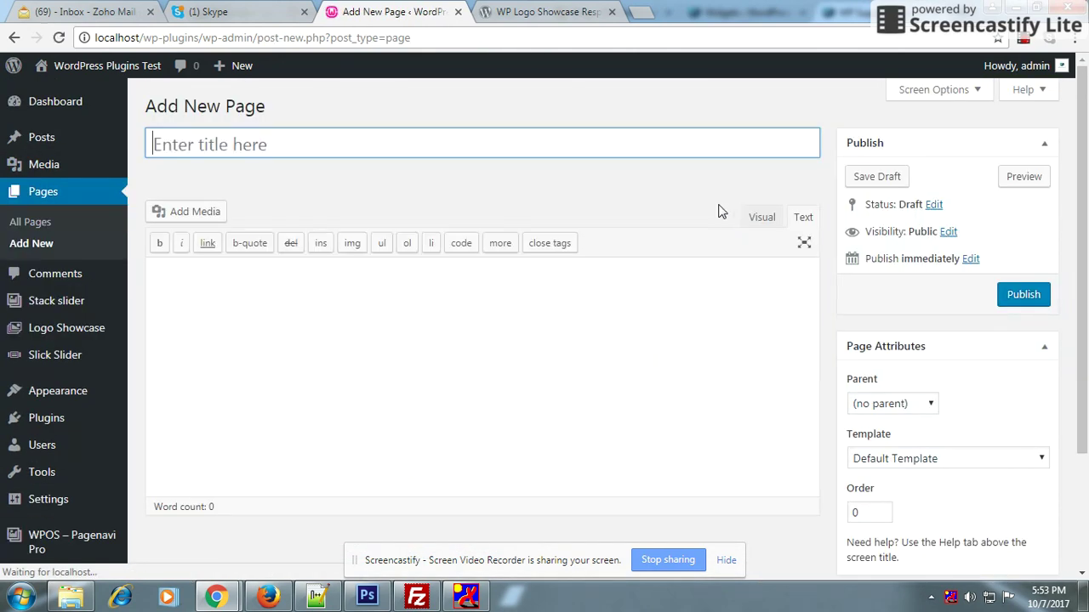
Publish a 'Logo Slider' page with the pasted [logoshowcase] shortcode and Full-width template
left_click(283, 143)
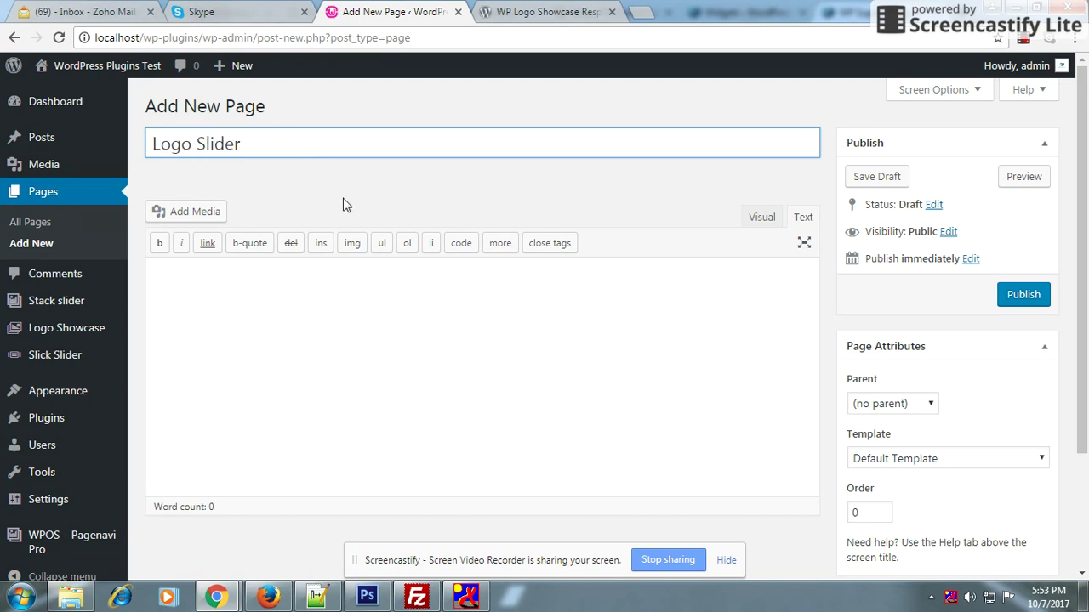
left_click(298, 281)
type("[logoshowcase]")
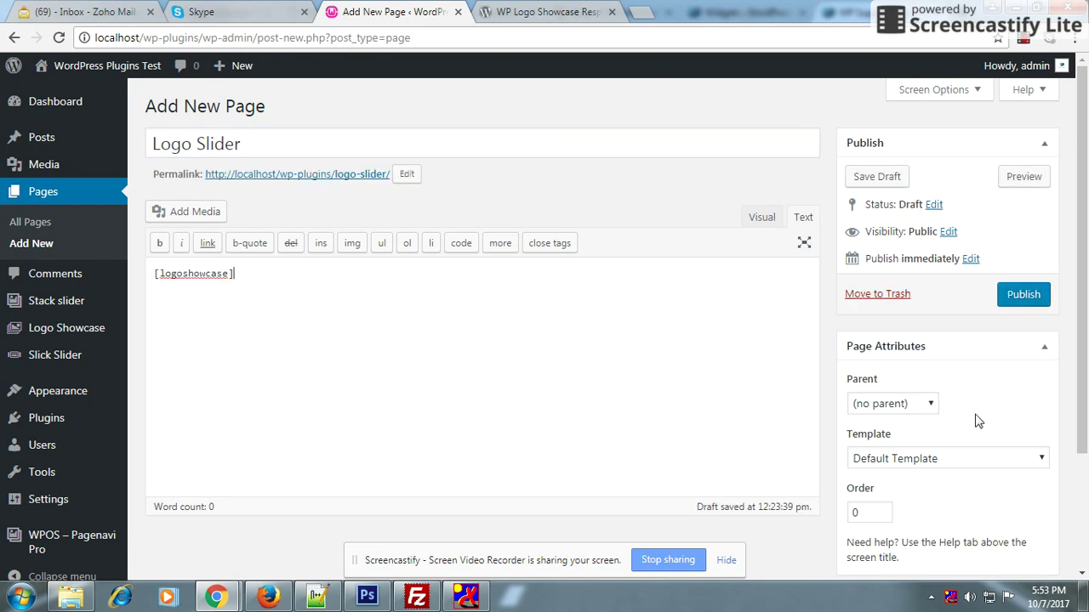
left_click(897, 460)
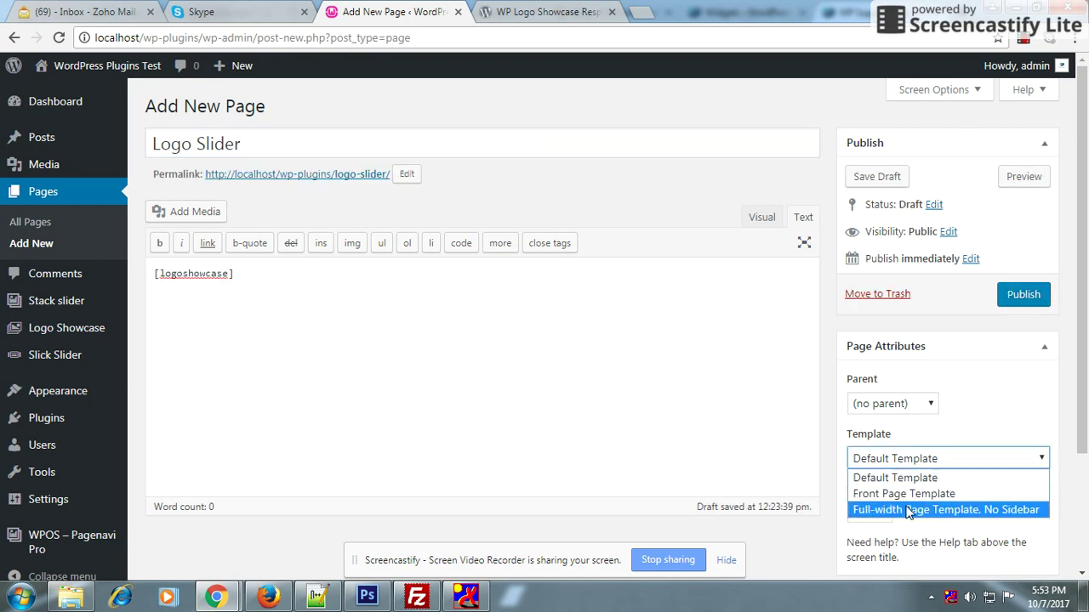
left_click(909, 508)
left_click(1012, 297)
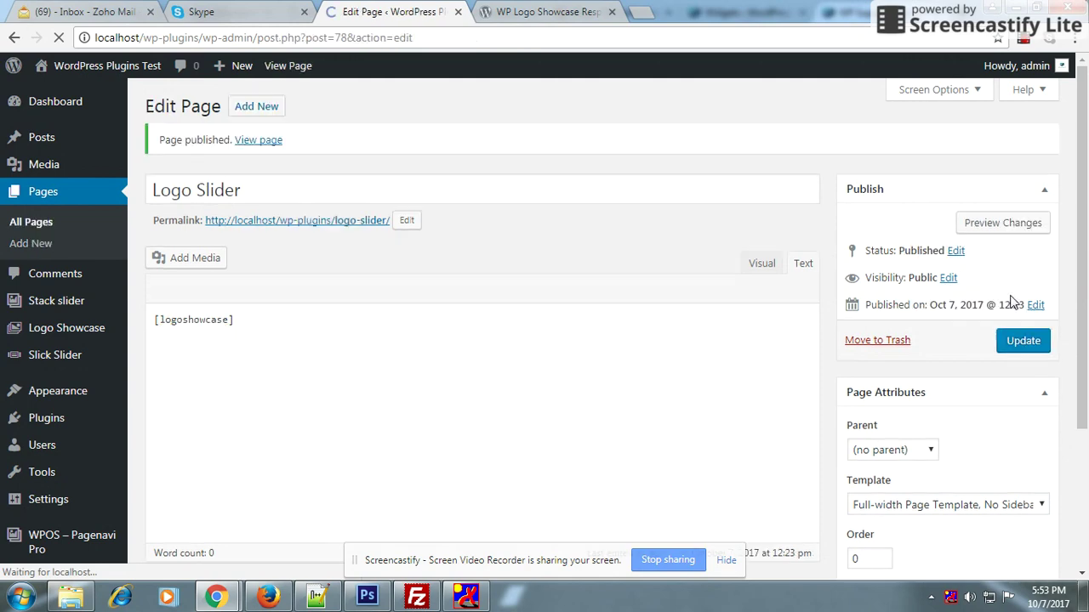
Open the published Logo Slider page in a new browser tab to view it
right_click(319, 223)
left_click(331, 236)
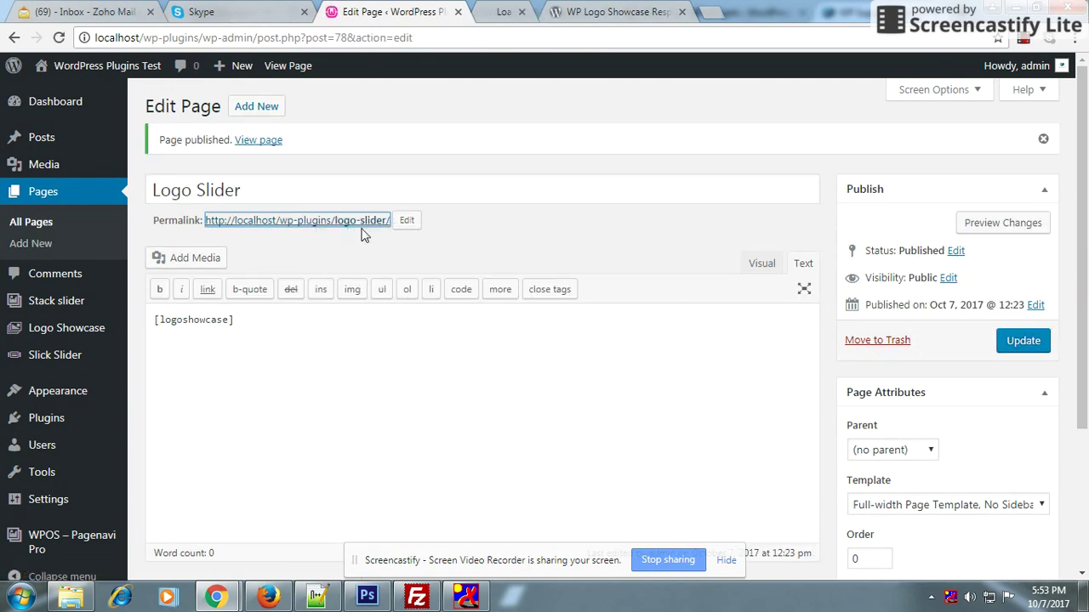
left_click(519, 12)
Advance the live logo carousel six logos forward, then move it back one logo
scroll(894, 372, "down", 1)
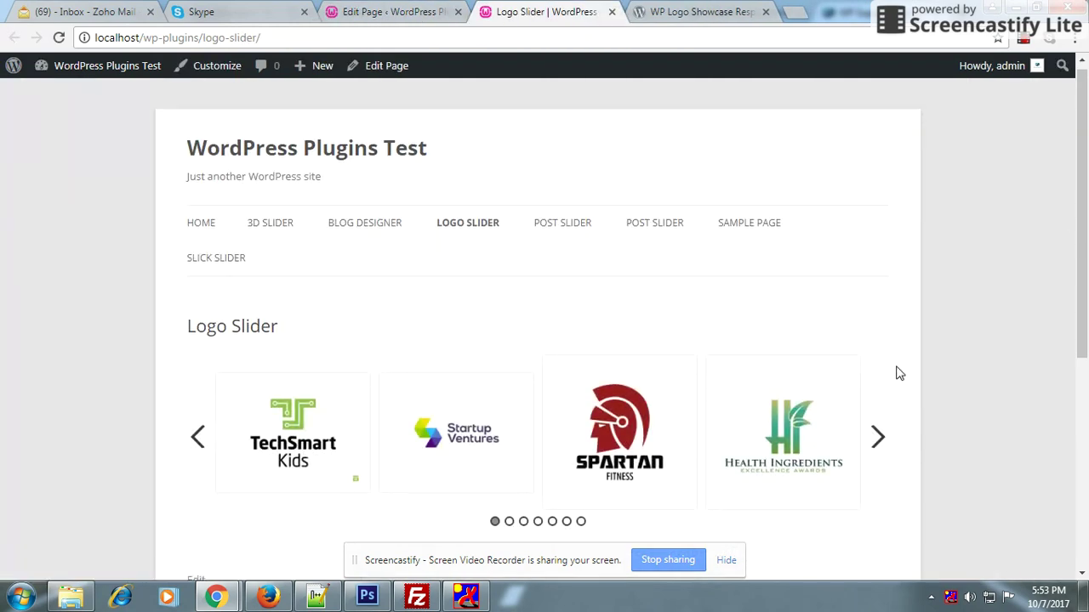
left_click(880, 366)
left_click(879, 366)
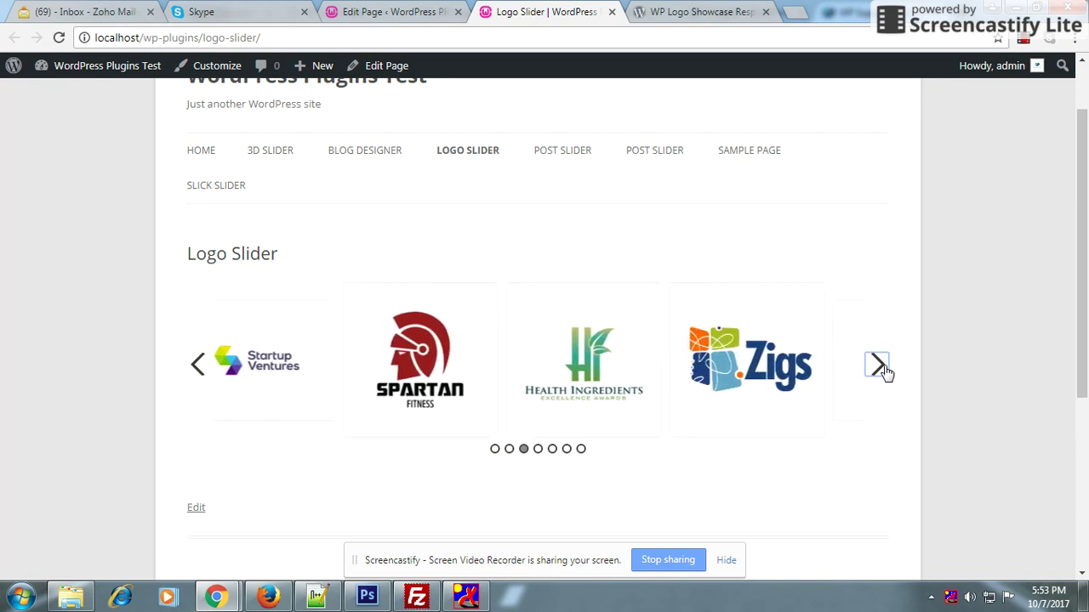
left_click(881, 368)
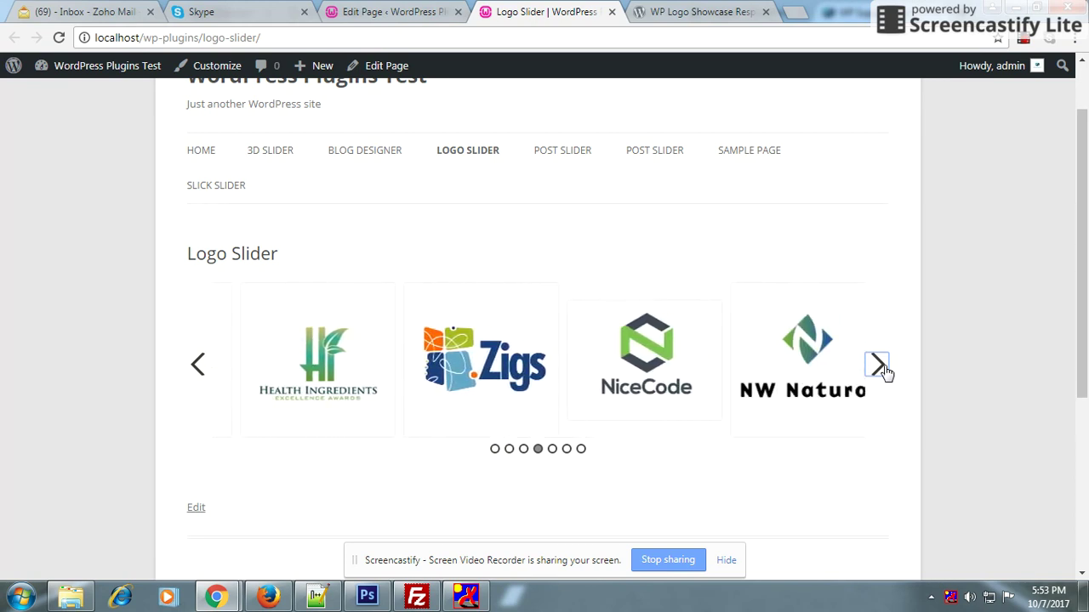
left_click(881, 367)
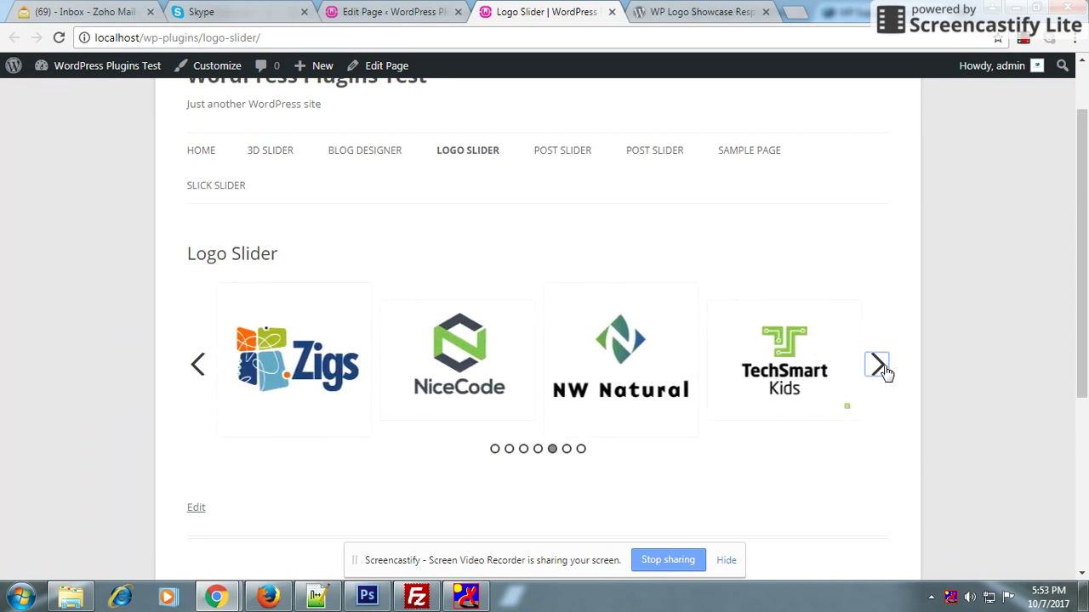
left_click(881, 367)
left_click(882, 367)
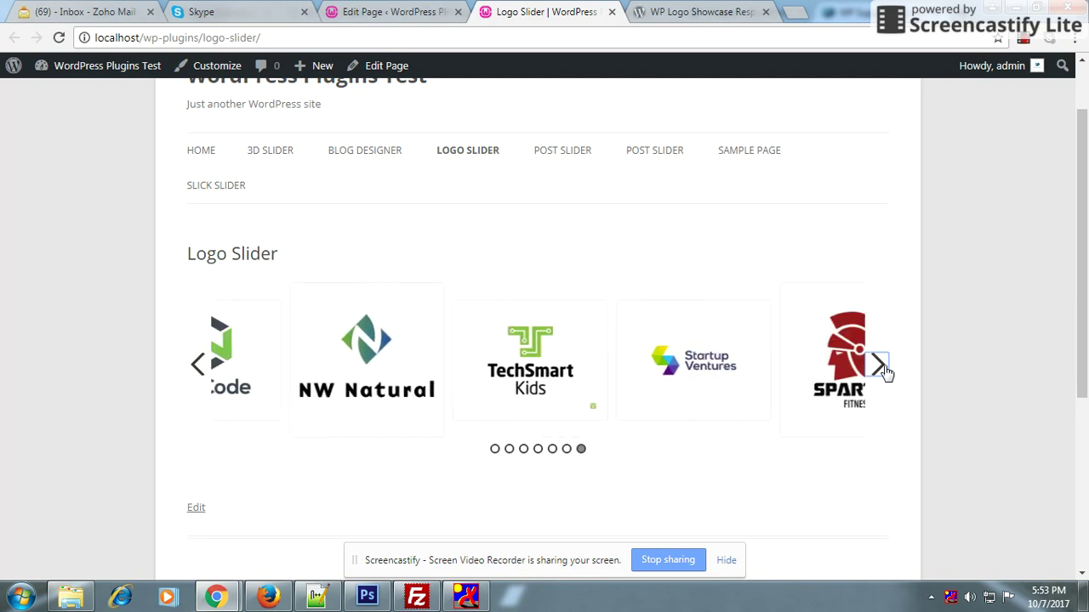
left_click(197, 367)
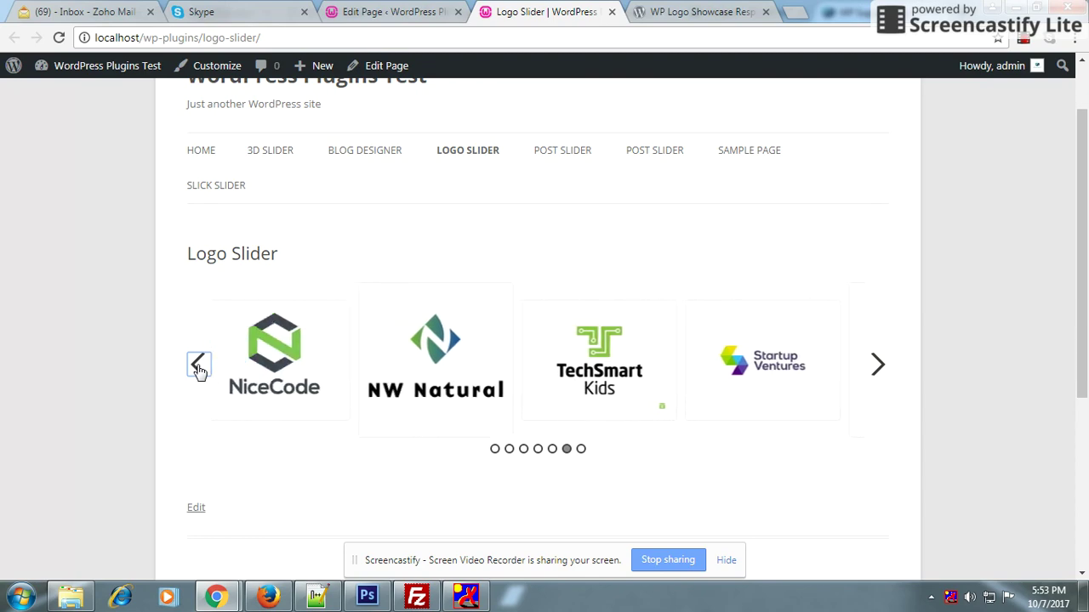
Scroll through the plugin's shortcode parameter list on wordpress.org
left_click(662, 12)
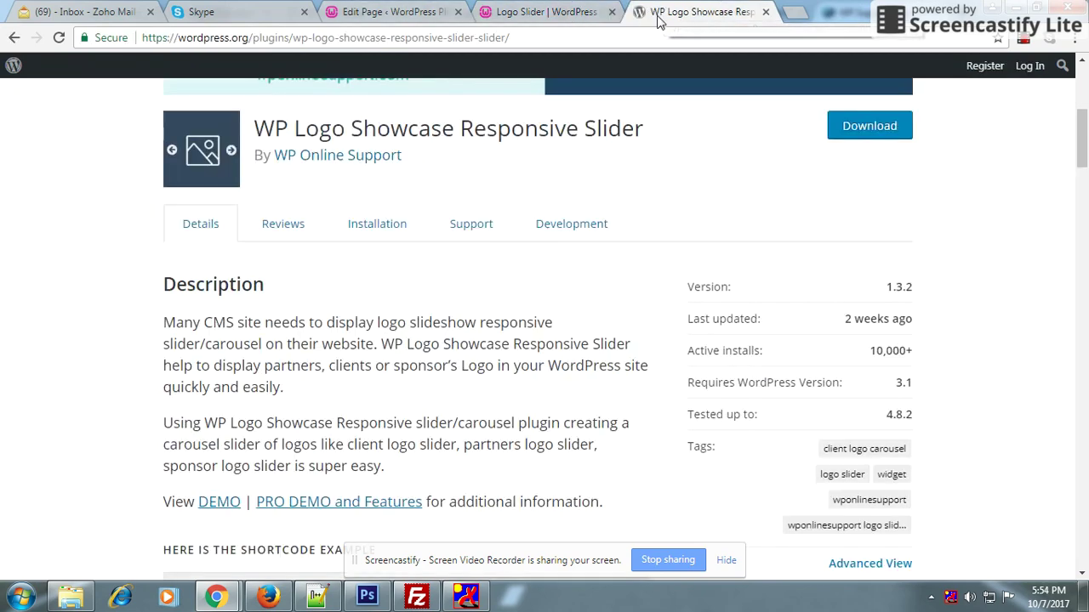
scroll(377, 348, "down", 6)
scroll(377, 360, "down", 2)
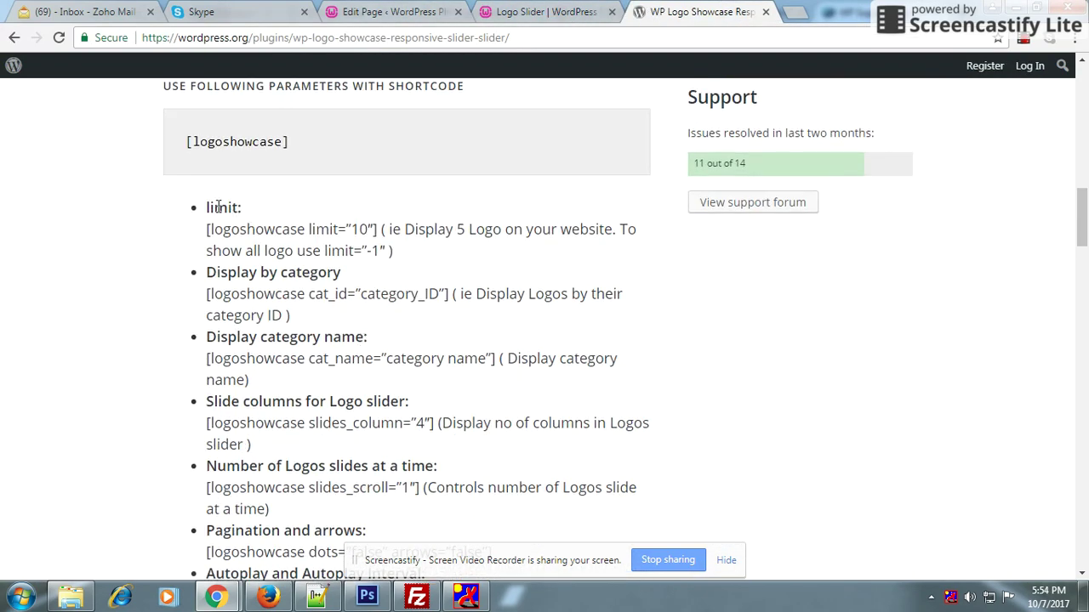
left_click_drag(204, 210, 519, 397)
scroll(517, 404, "down", 5)
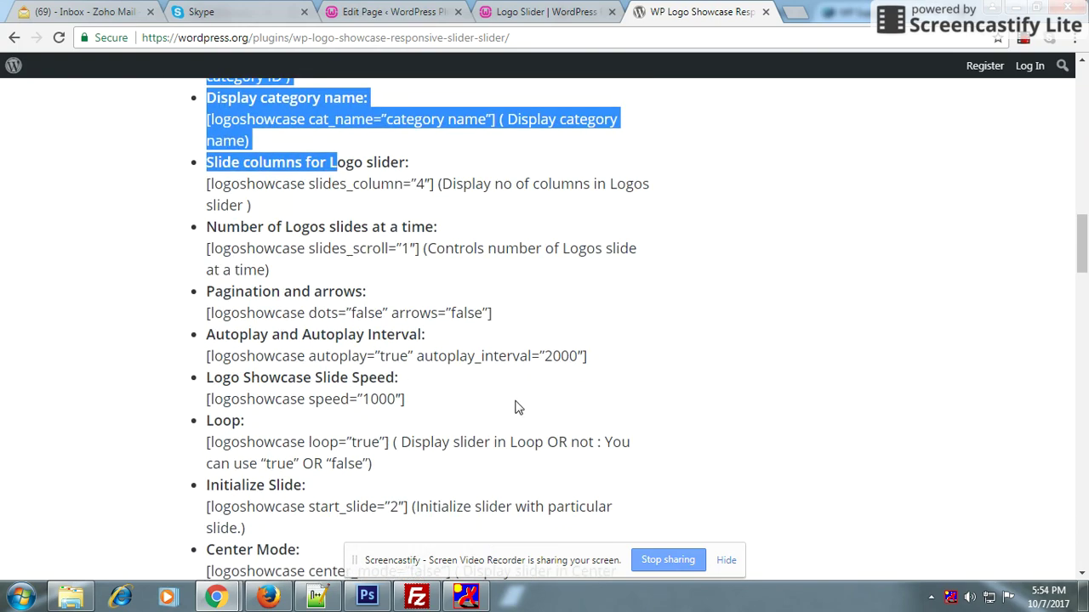
scroll(339, 452, "down", 5)
scroll(276, 461, "up", 8)
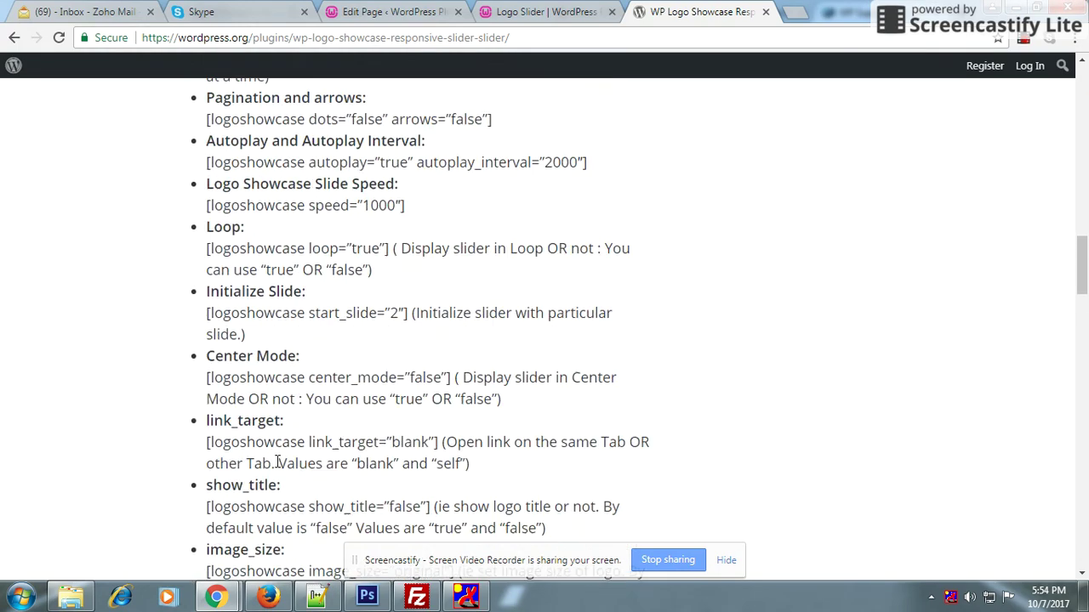
scroll(276, 462, "up", 5)
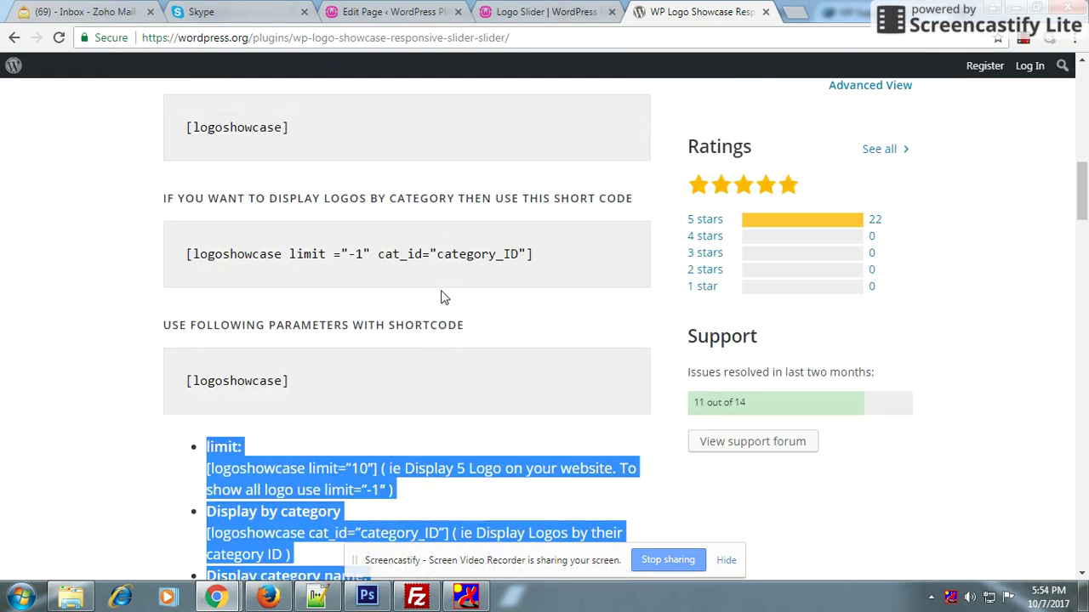
Select the cat_id parameter in the category shortcode example
left_click(442, 297)
scroll(507, 293, "up", 2)
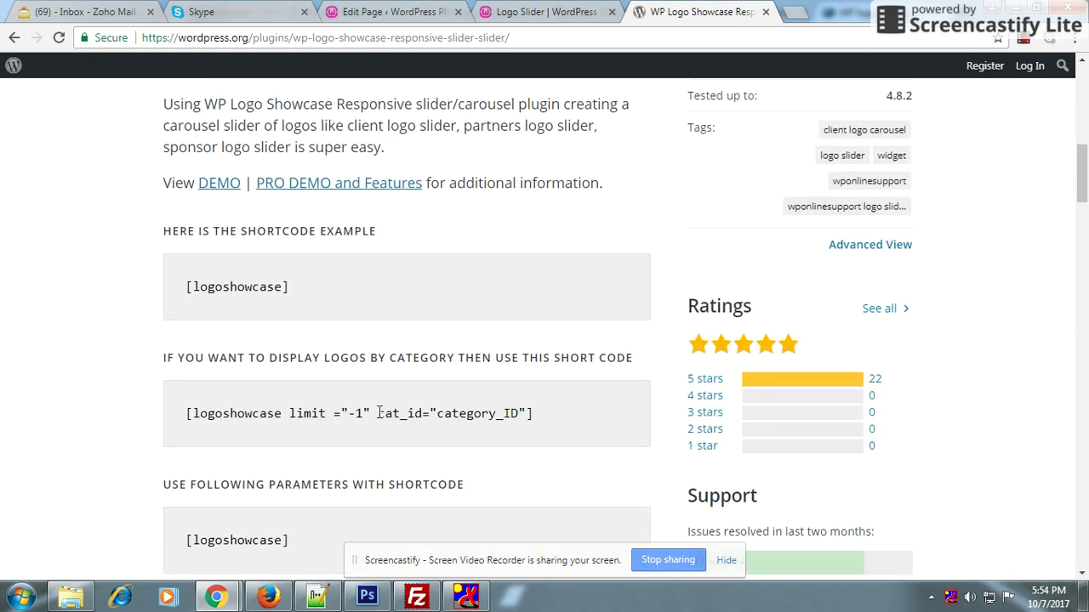
left_click_drag(379, 413, 439, 413)
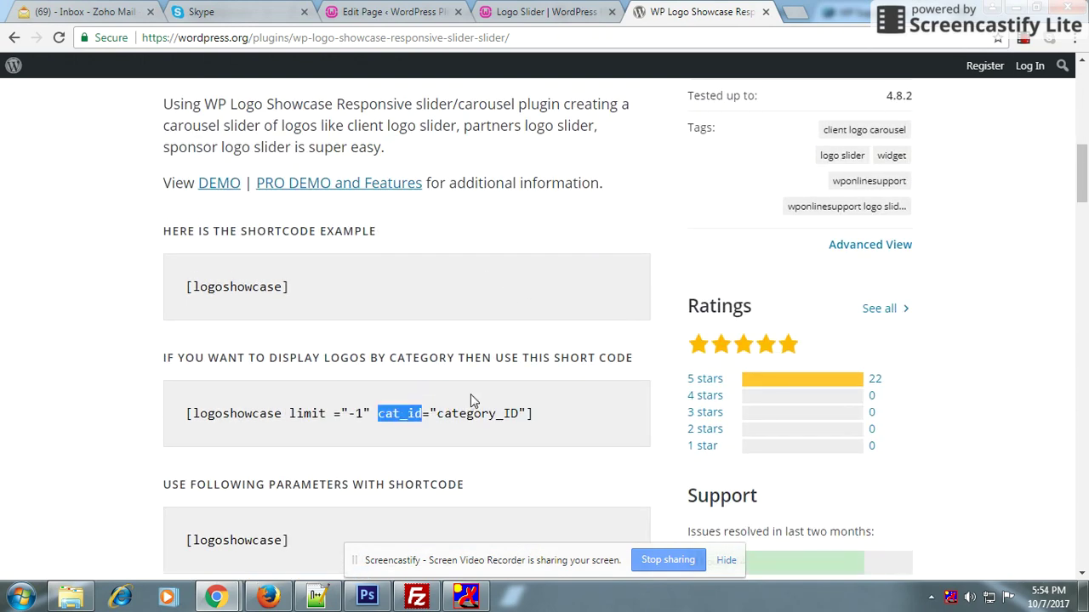
left_click(553, 13)
Change the page shortcode to [logoshowcase cat_id=""] and update the Logo Slider page
left_click(387, 12)
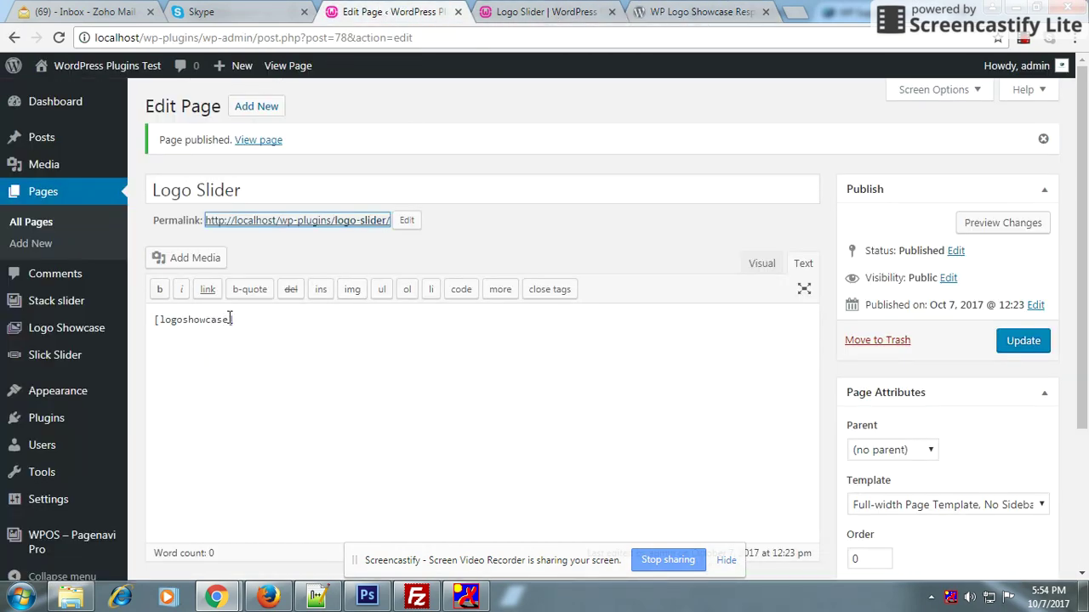
left_click(303, 315)
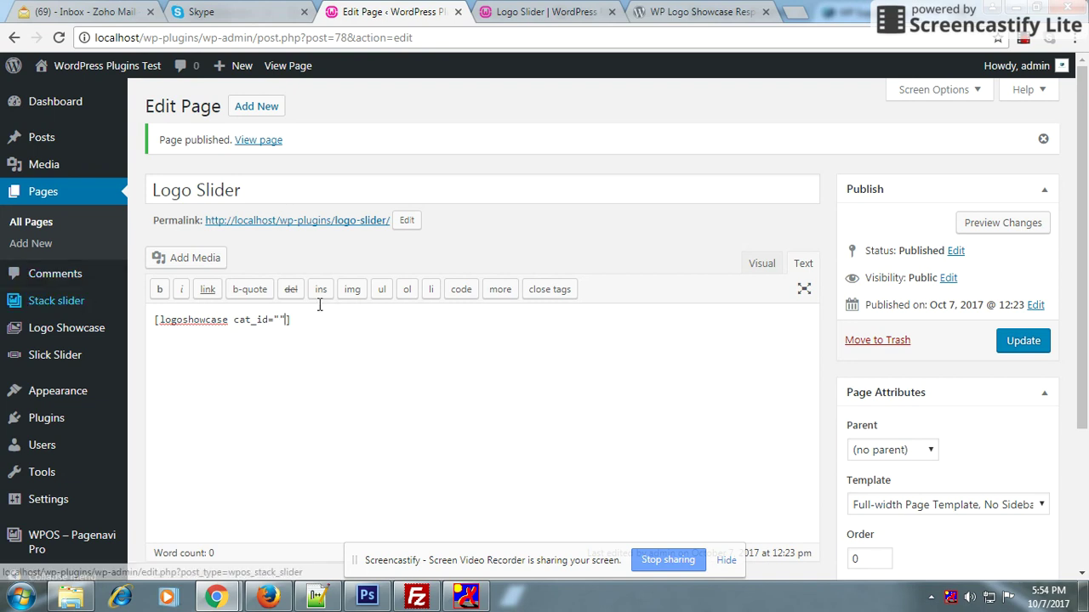
left_click(1024, 339)
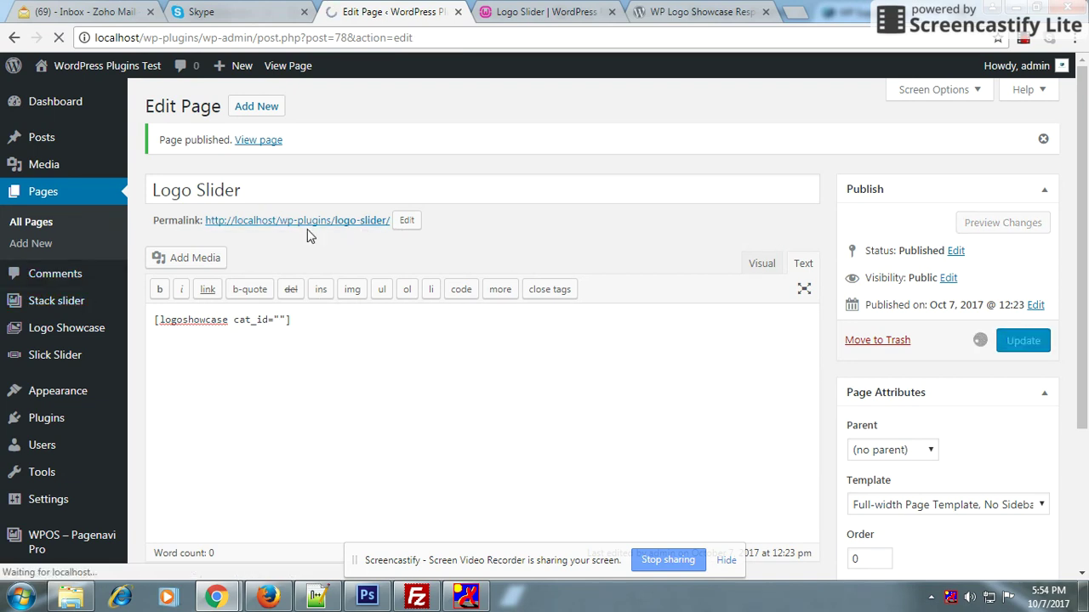
Open All Logo Showcase in a new browser tab and switch to it
mouse_move(68, 328)
right_click(147, 330)
left_click(164, 339)
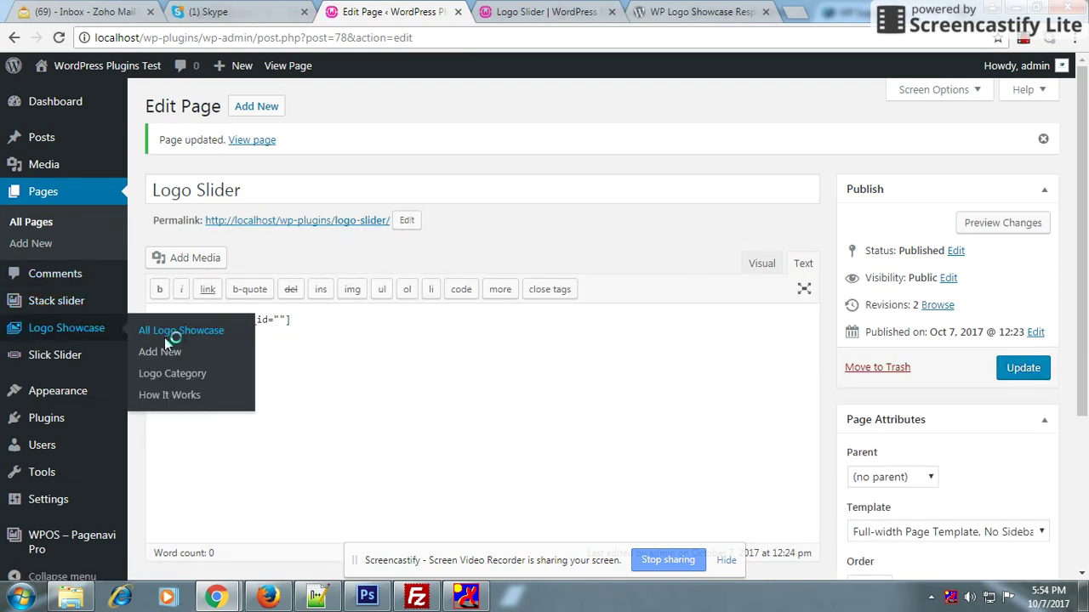
left_click(548, 12)
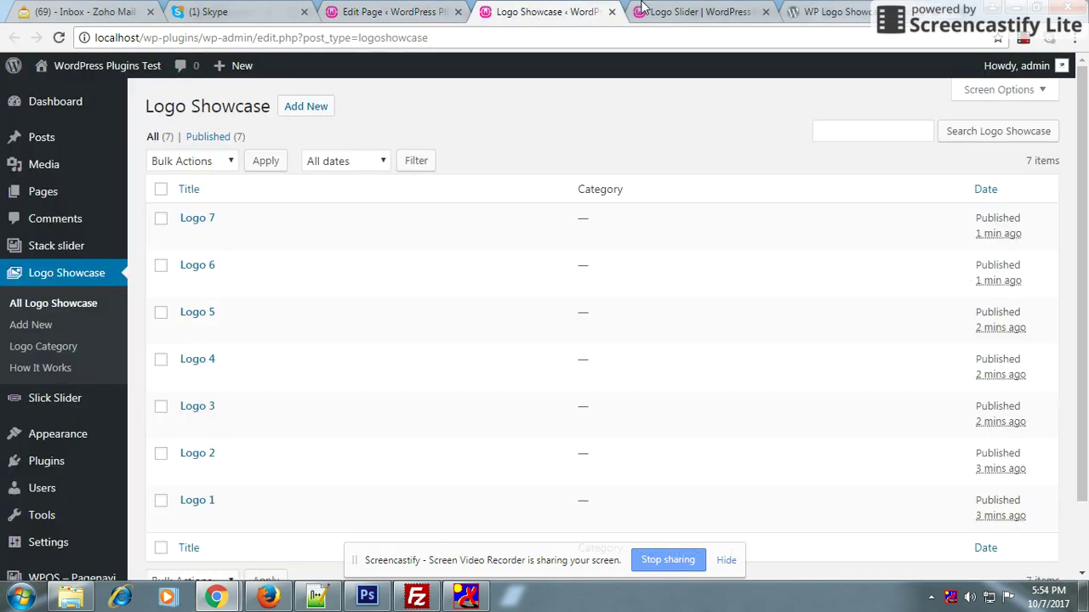
Create a new logo category named 'Logo' and return to the logo list
left_click(41, 335)
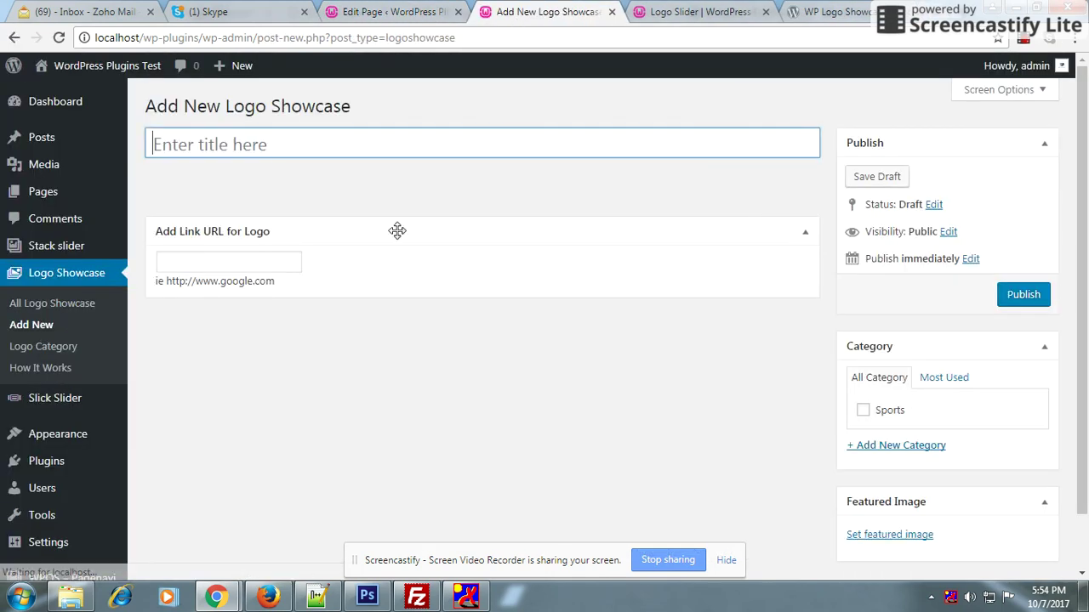
left_click(44, 346)
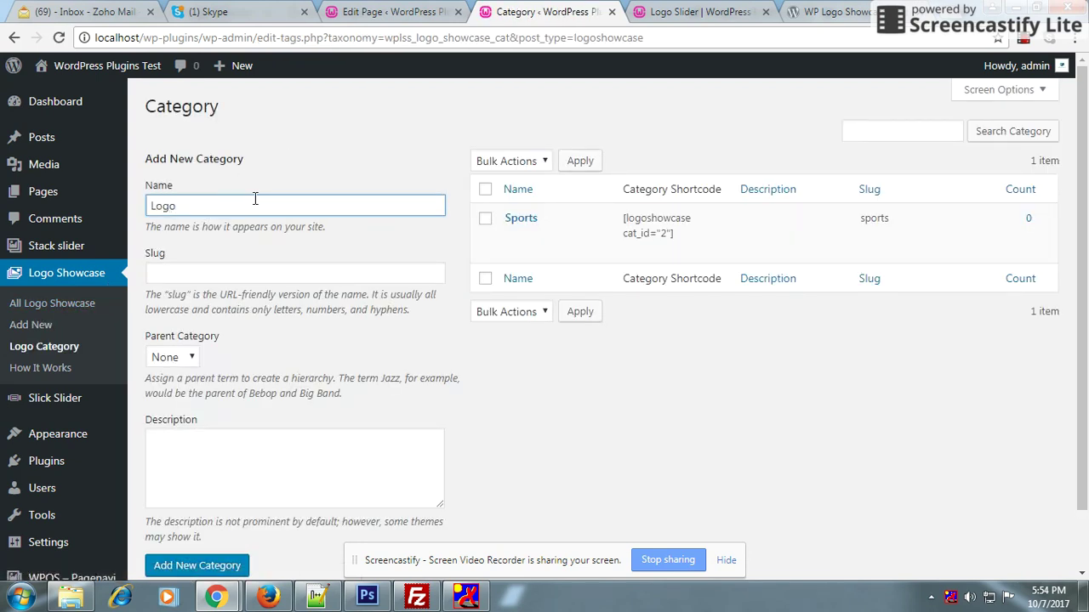
type("Logo")
left_click(191, 567)
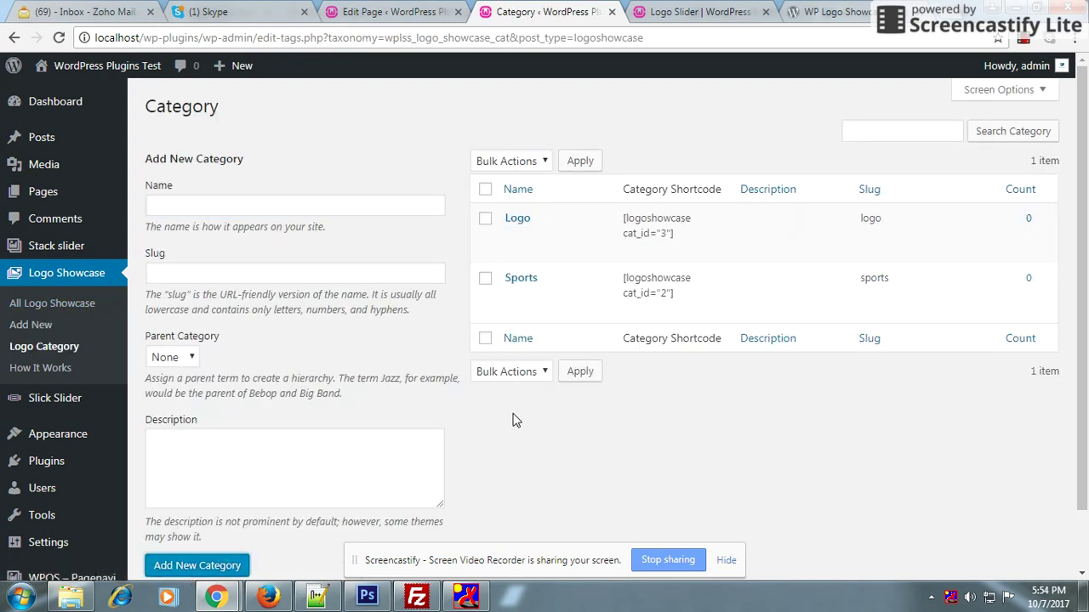
left_click(53, 303)
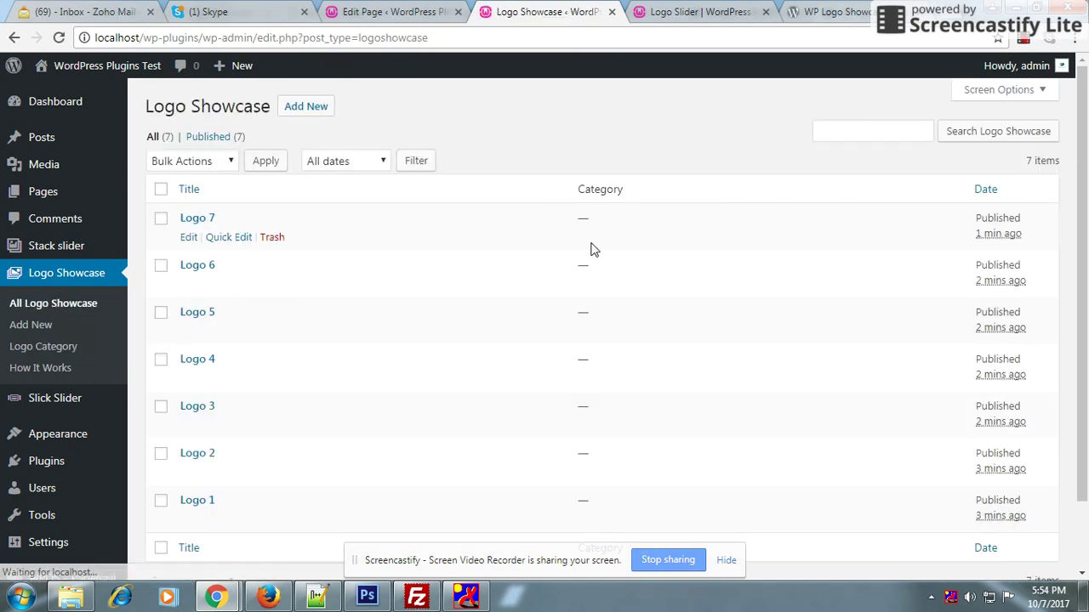
Quick-edit Logo 7, Logo 6, Logo 5 and Logo 4 into the Logo category
left_click(225, 237)
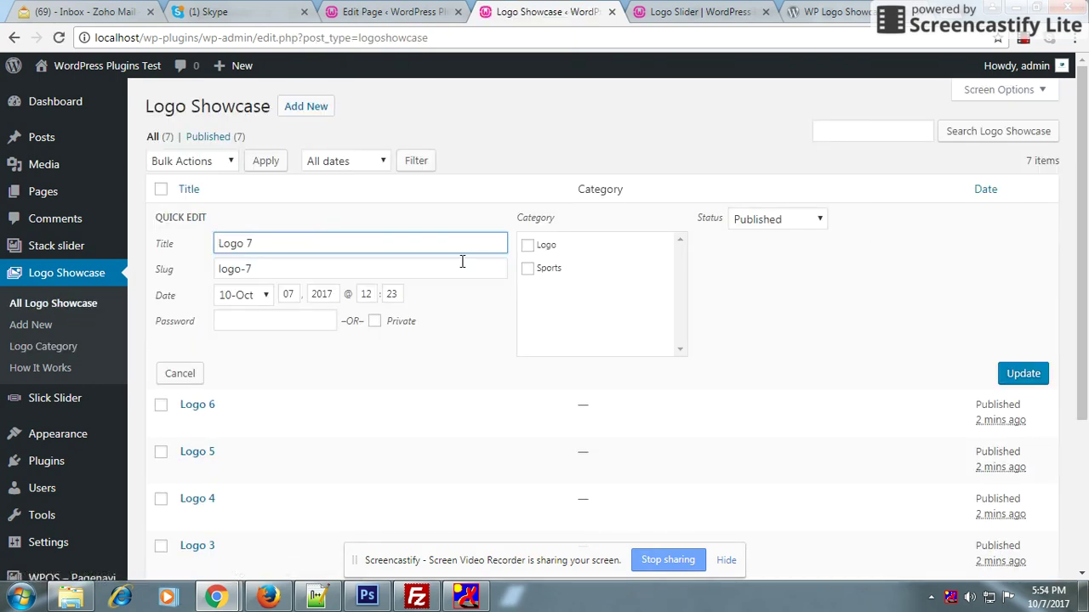
left_click(527, 245)
left_click(1023, 374)
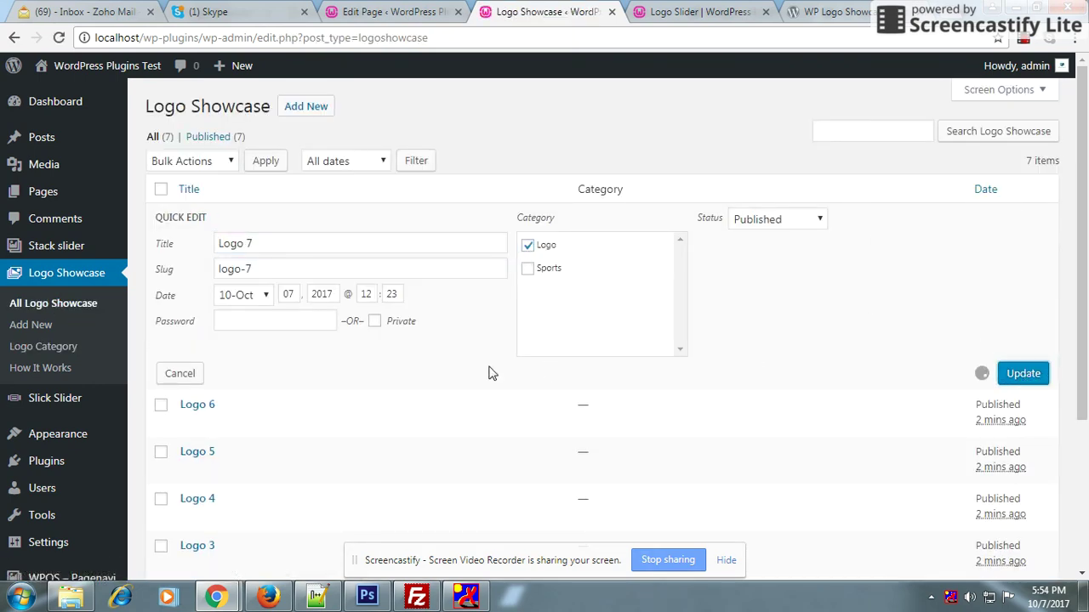
left_click(225, 284)
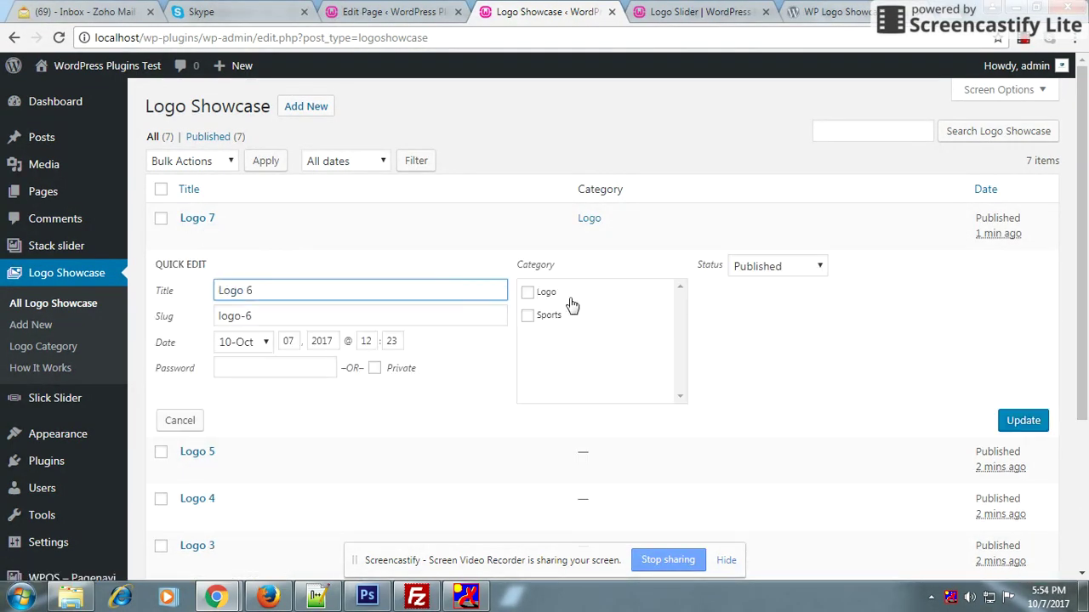
left_click(527, 293)
left_click(1012, 420)
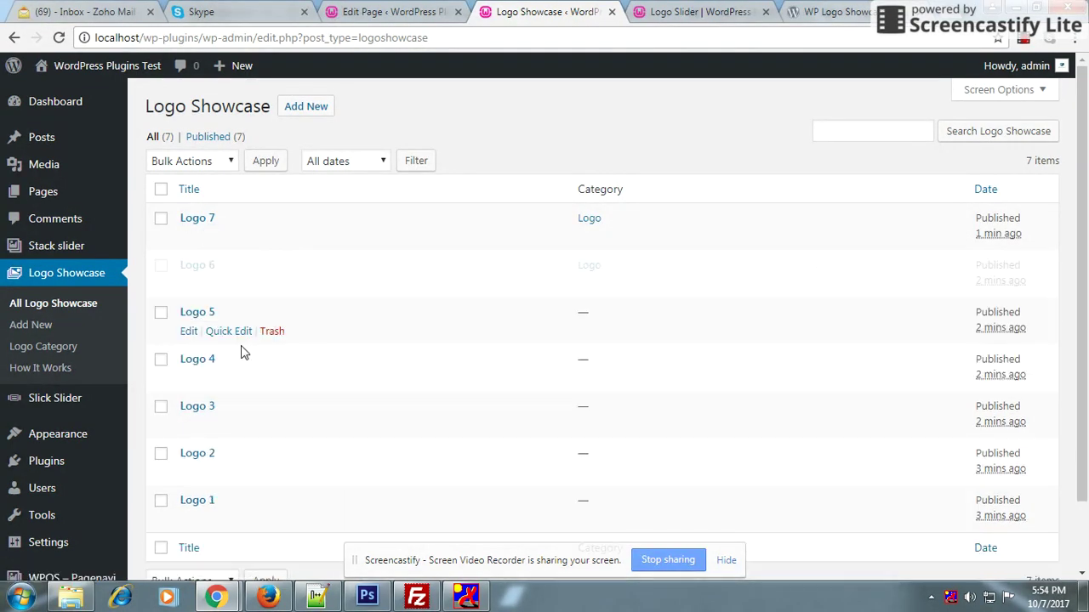
left_click(226, 332)
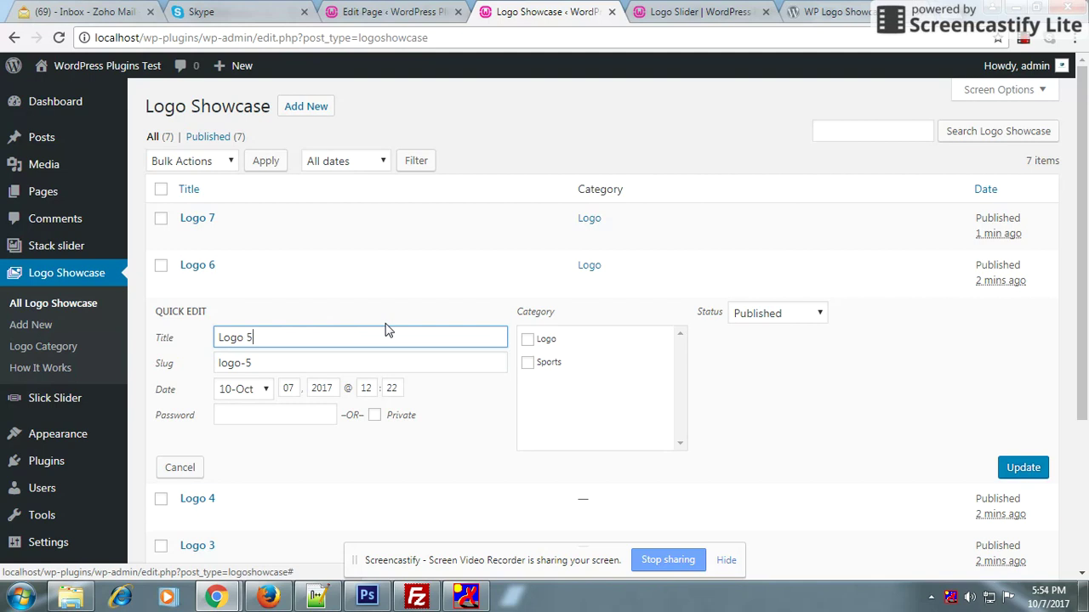
left_click(529, 340)
left_click(1021, 467)
scroll(476, 322, "down", 1)
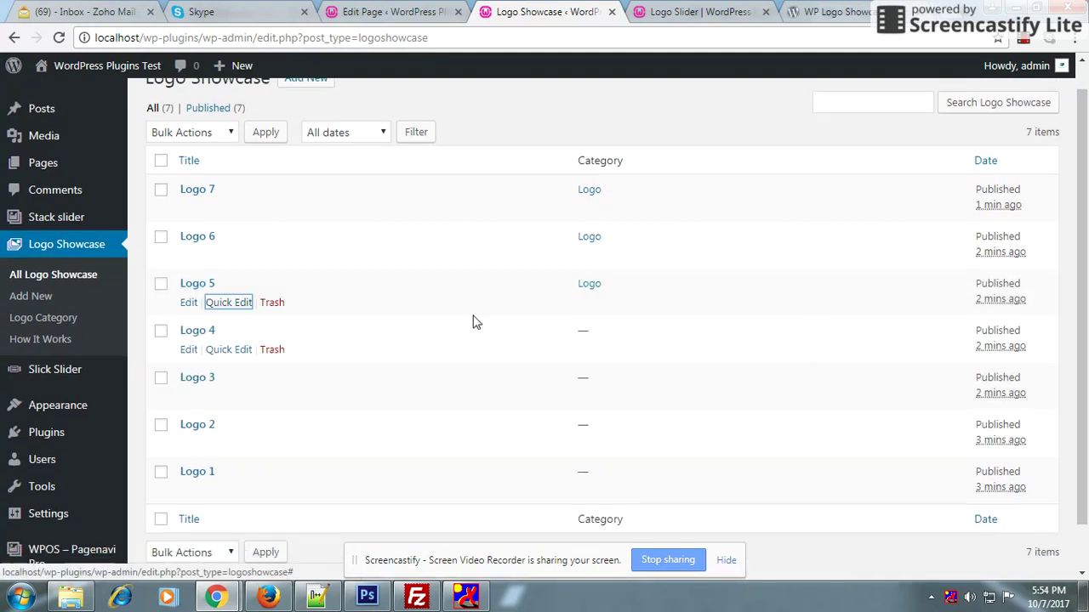
left_click(228, 350)
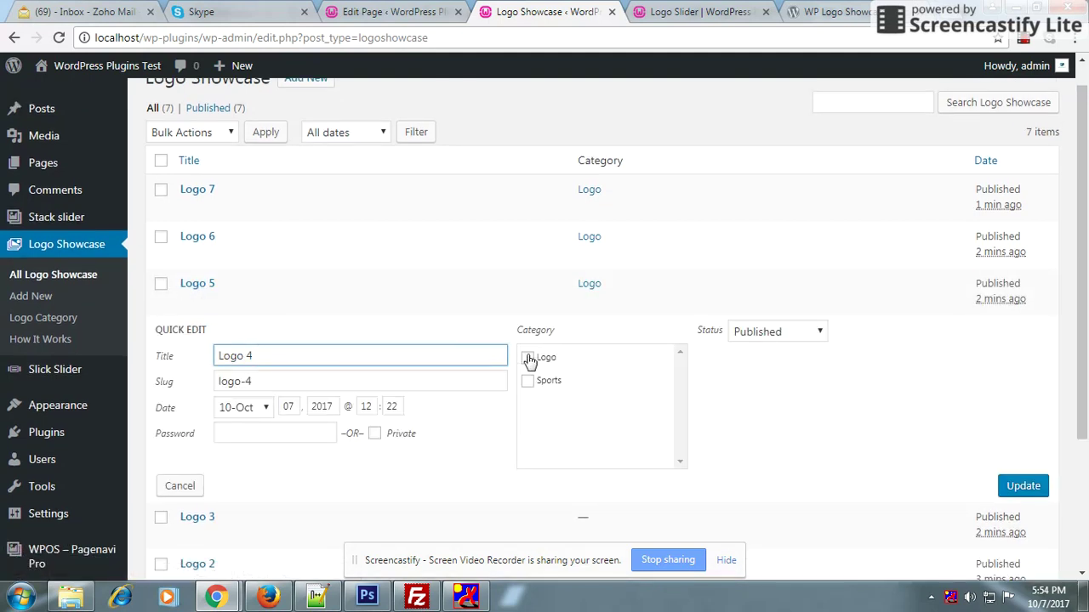
left_click(528, 360)
left_click(1039, 492)
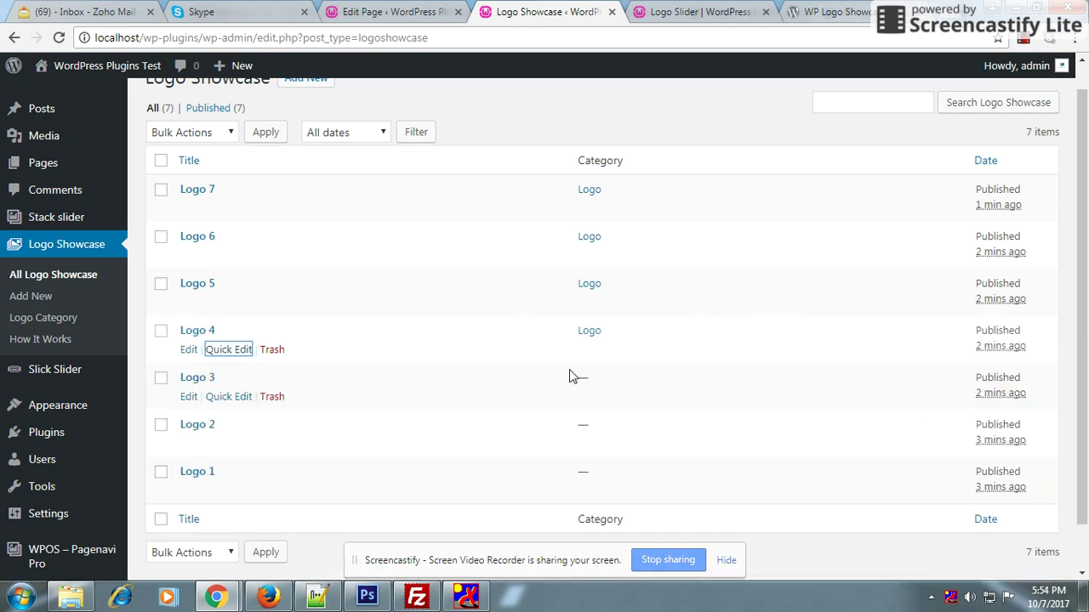
Quick-edit Logo 3, Logo 2 and Logo 1 into the Sports category
left_click(228, 396)
left_click(528, 429)
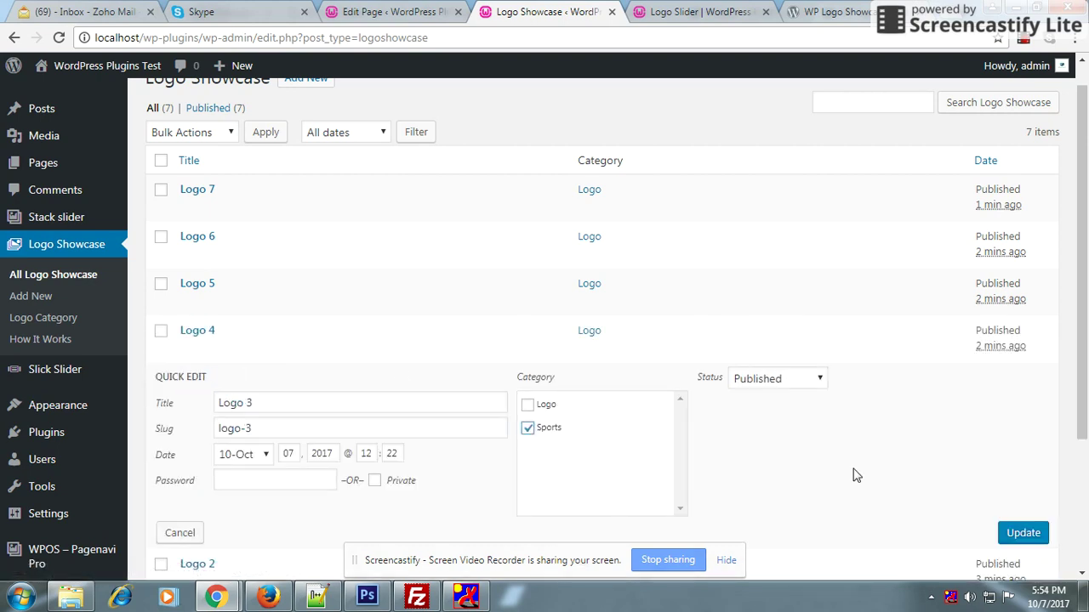
left_click(1012, 533)
scroll(681, 420, "down", 1)
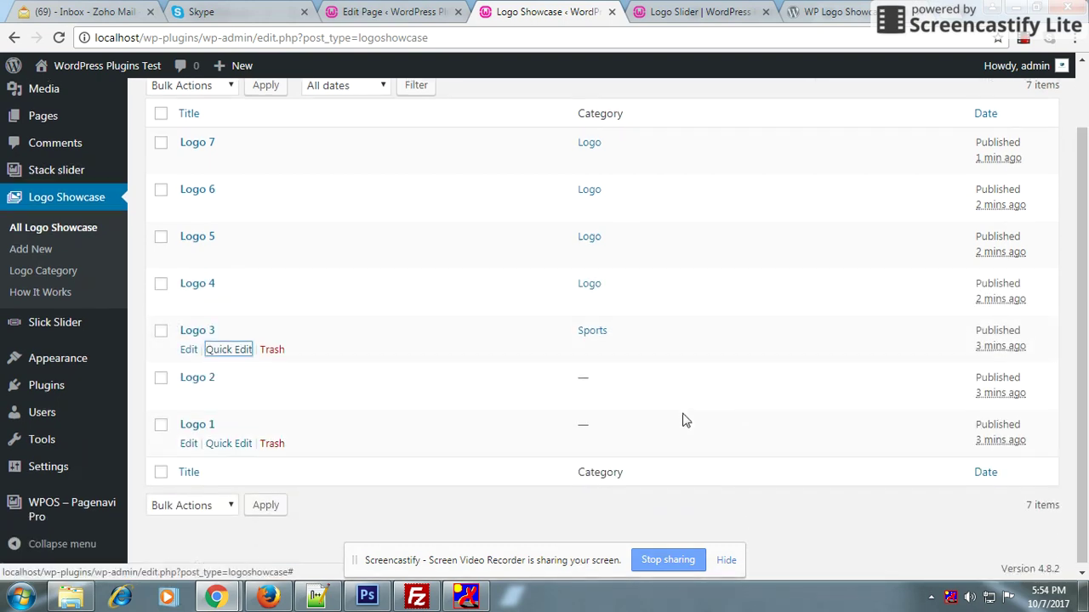
left_click(220, 392)
left_click(527, 423)
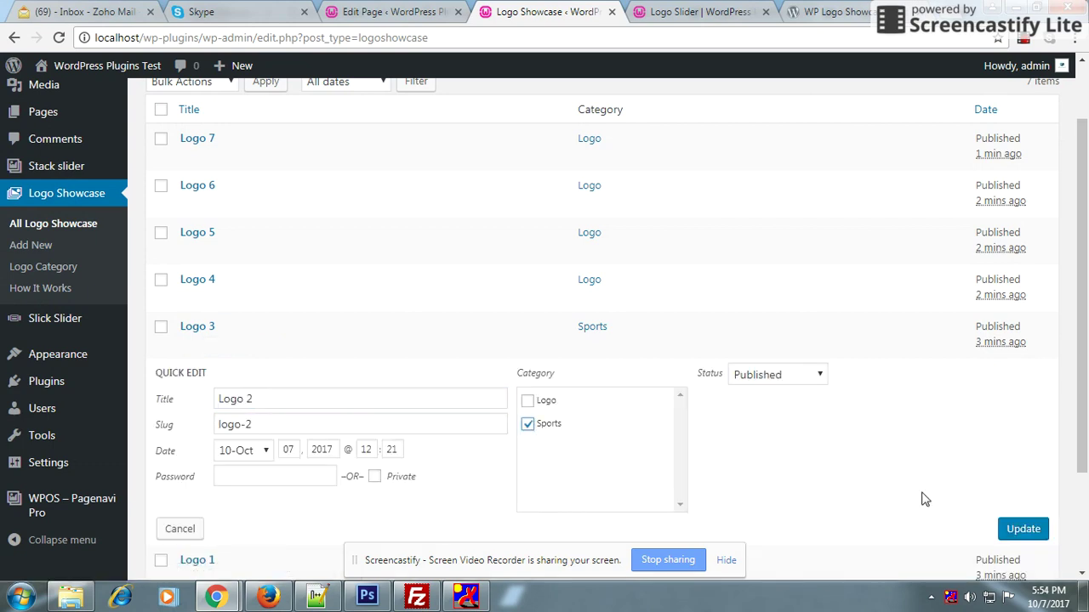
left_click(1012, 532)
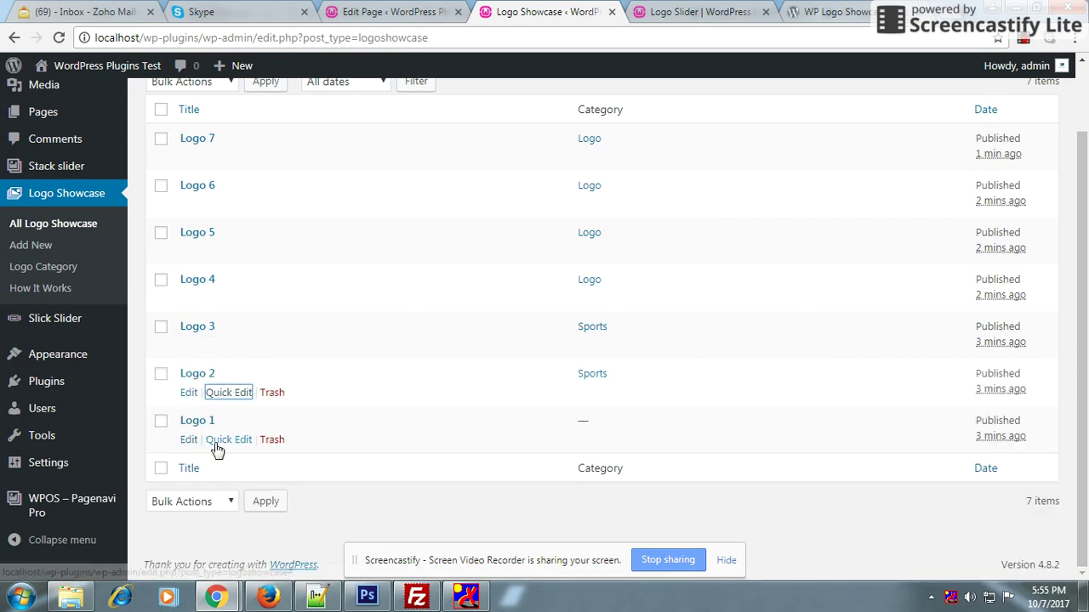
left_click(220, 442)
left_click(527, 471)
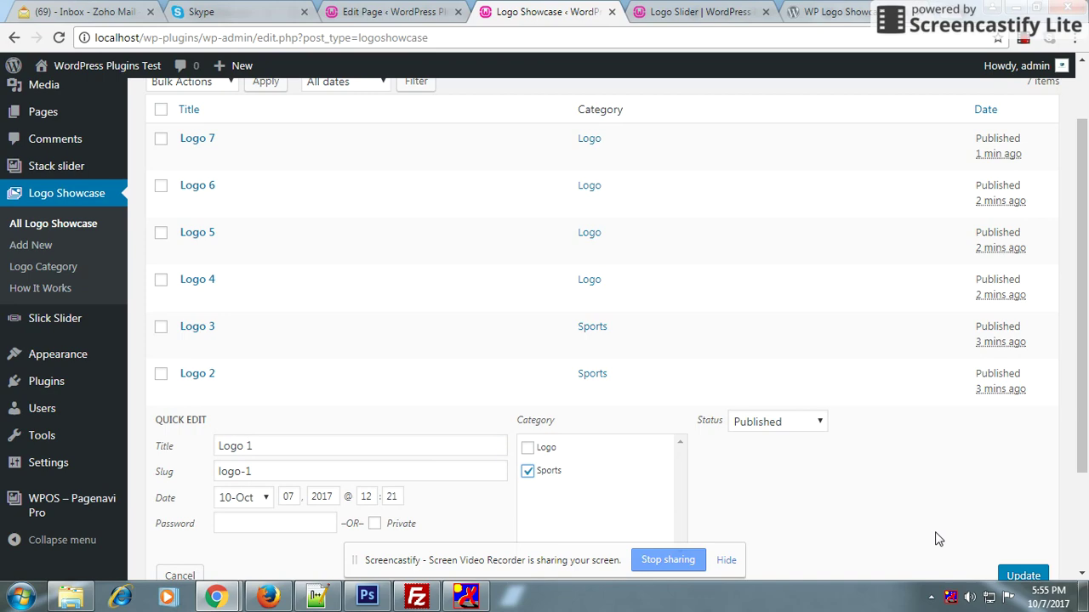
left_click(1020, 576)
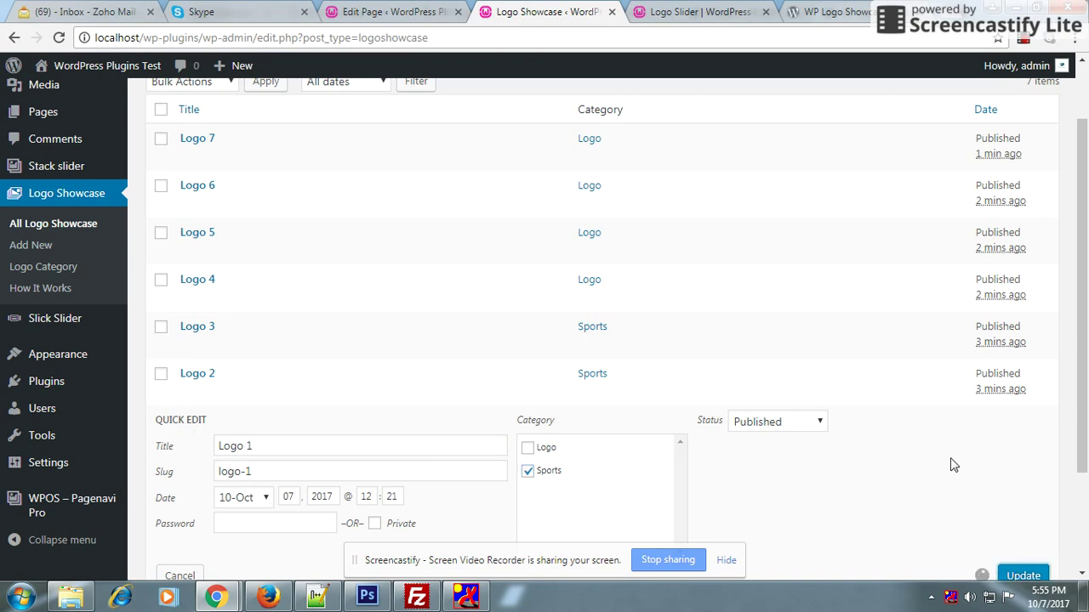
left_click(48, 268)
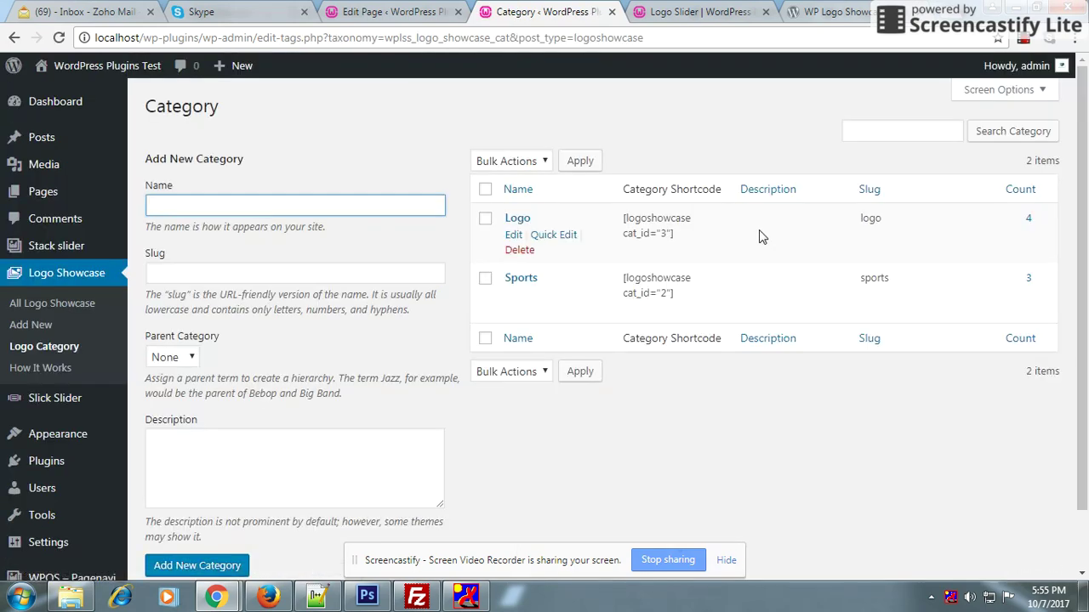
Note the Logo category's ID 3 and duplicate the shortcode onto a new line below
double_click(661, 233)
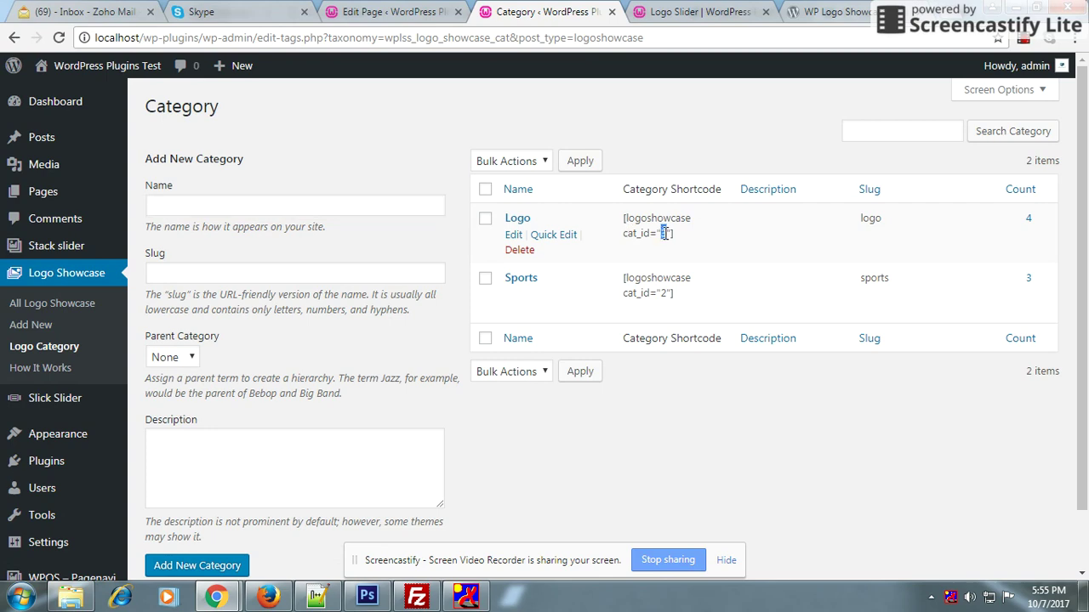
left_click(371, 11)
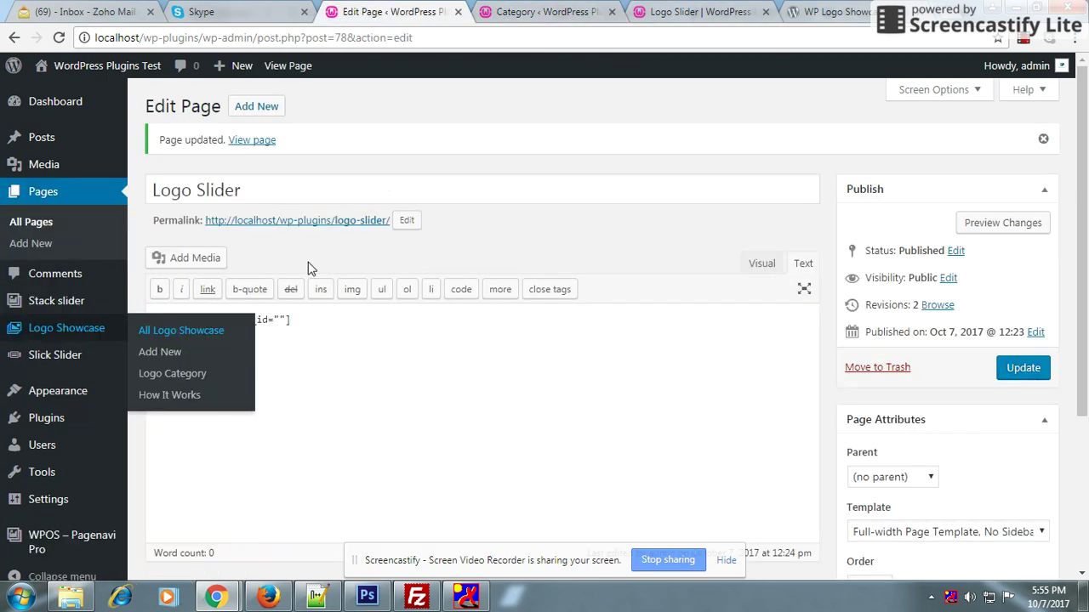
left_click_drag(330, 316, 154, 322)
key("ctrl+c")
left_click(307, 320)
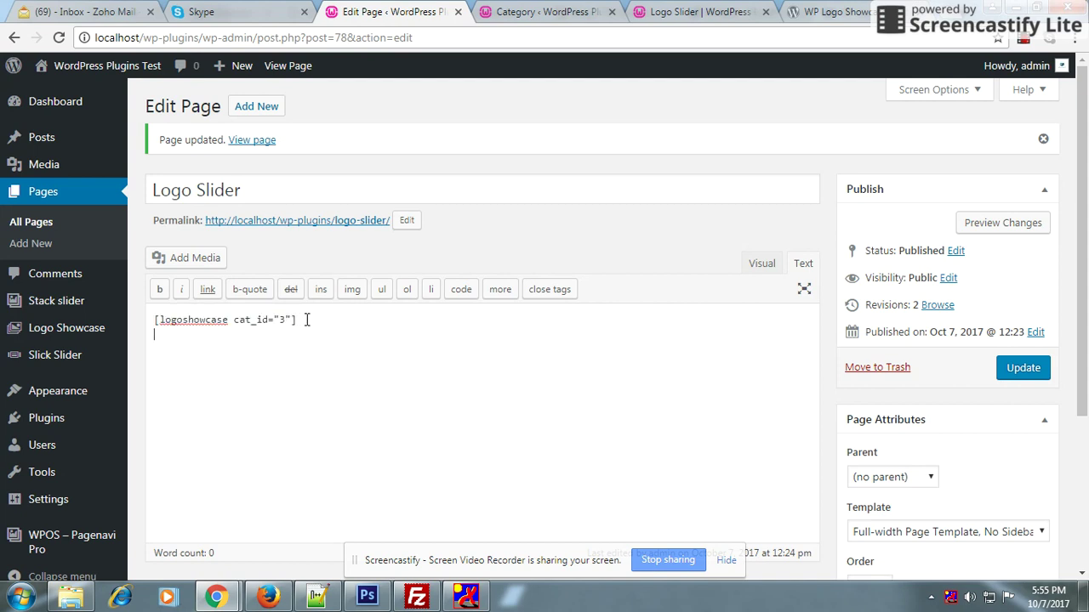
key("Return")
key("ctrl+v")
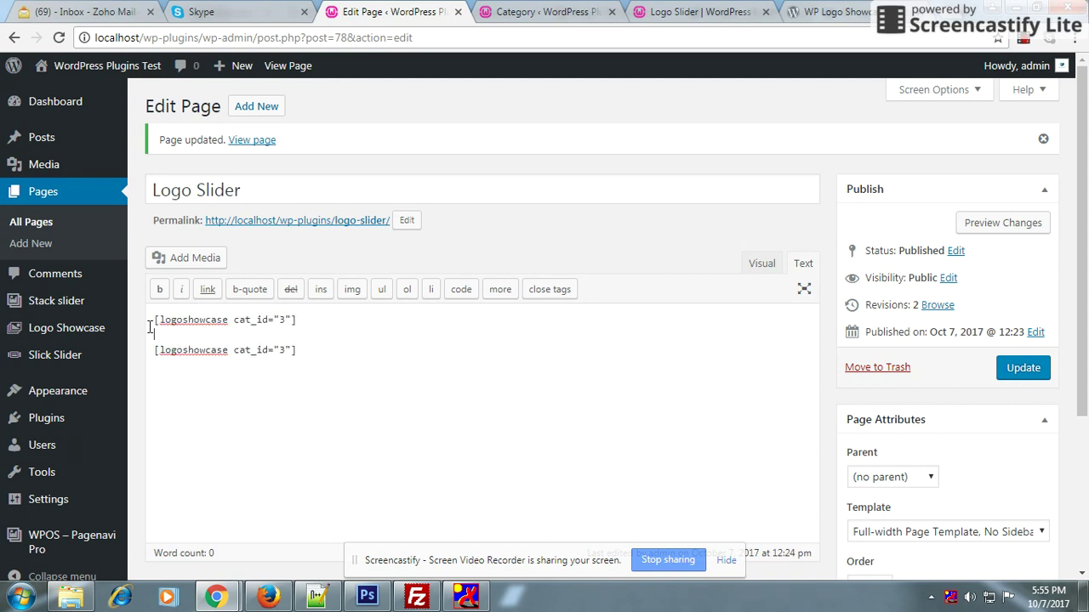
key("Return")
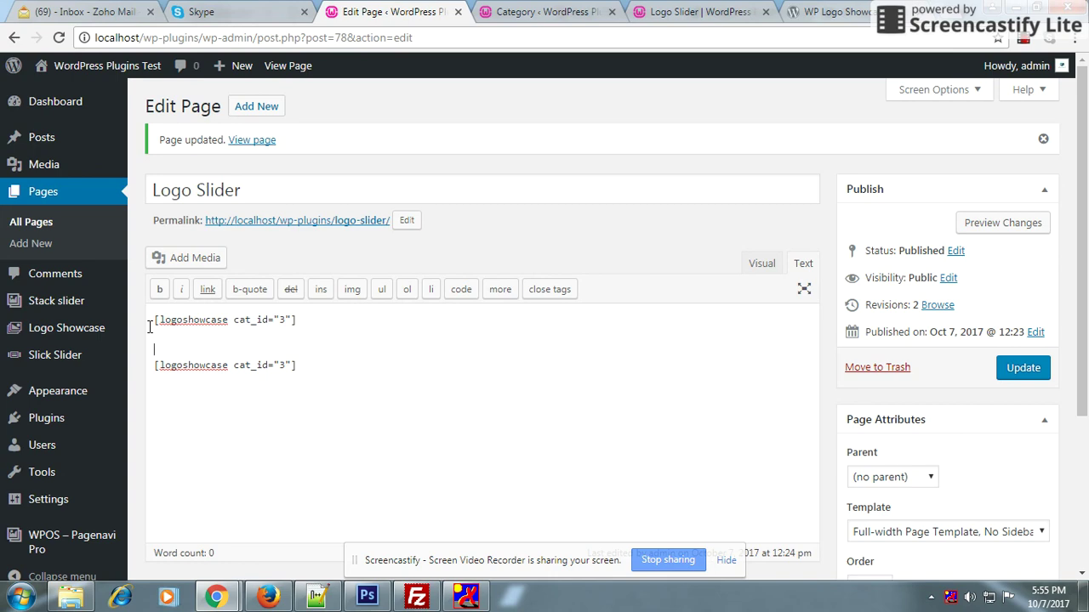
Set the second shortcode to cat_id="2" for Sports, under a <h2>Sports</h2> heading
left_click(505, 6)
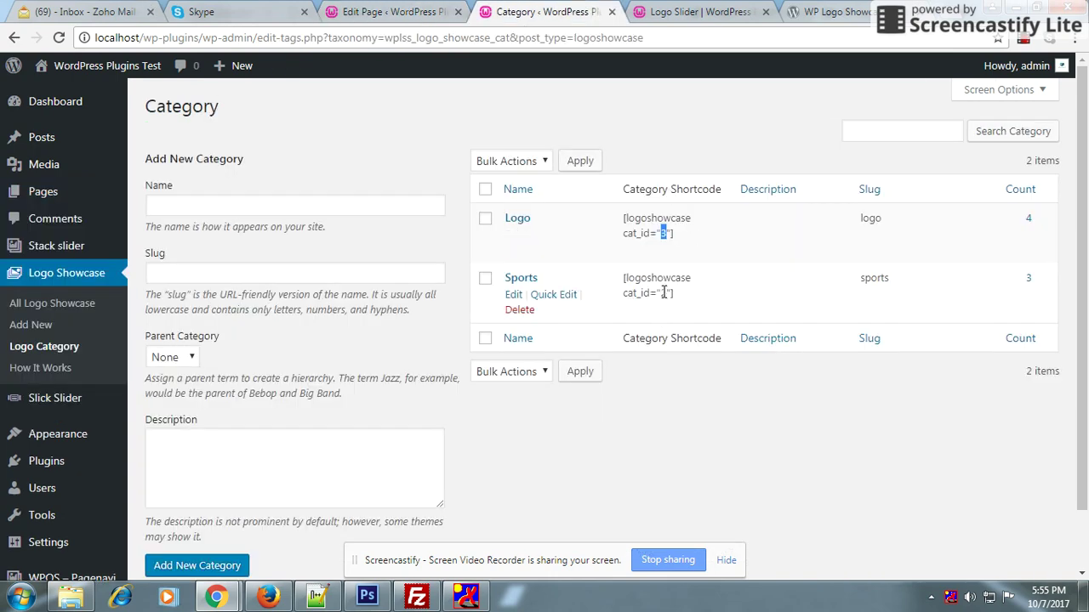
left_click(425, 10)
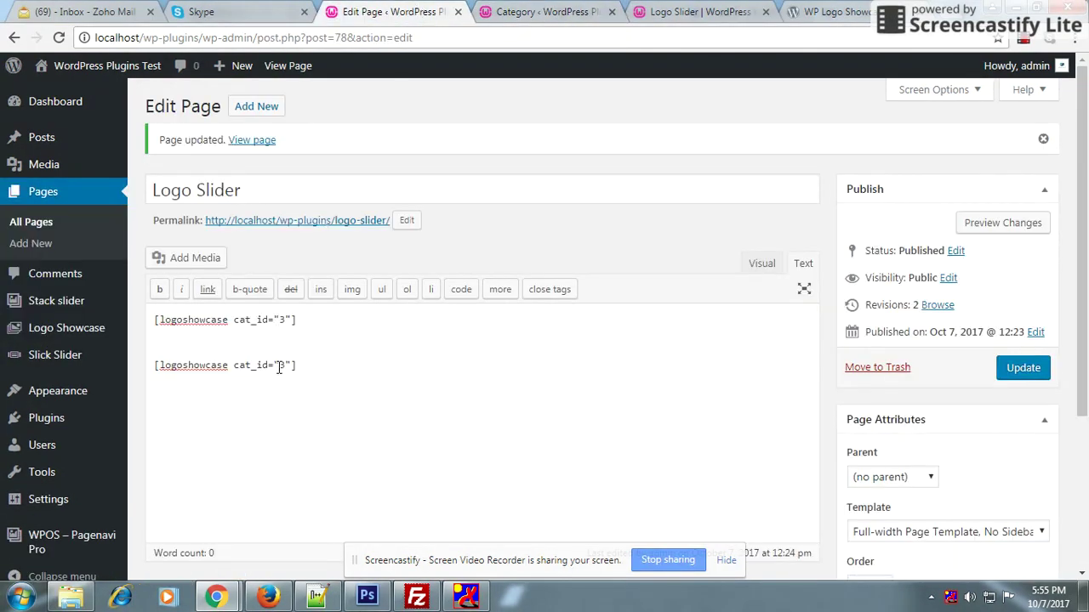
double_click(279, 368)
left_click_drag(240, 350, 134, 351)
key("ctrl+c")
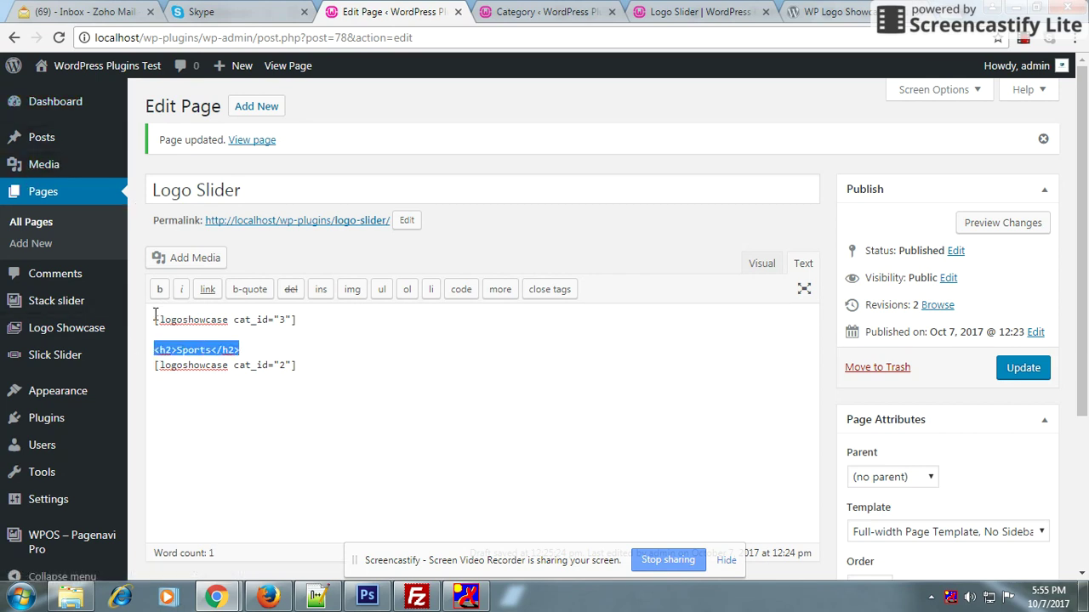
Add a <h2>Logo</h2> heading above the first shortcode and update the page
left_click(156, 319)
key("Return")
key("Up")
key("ctrl+v")
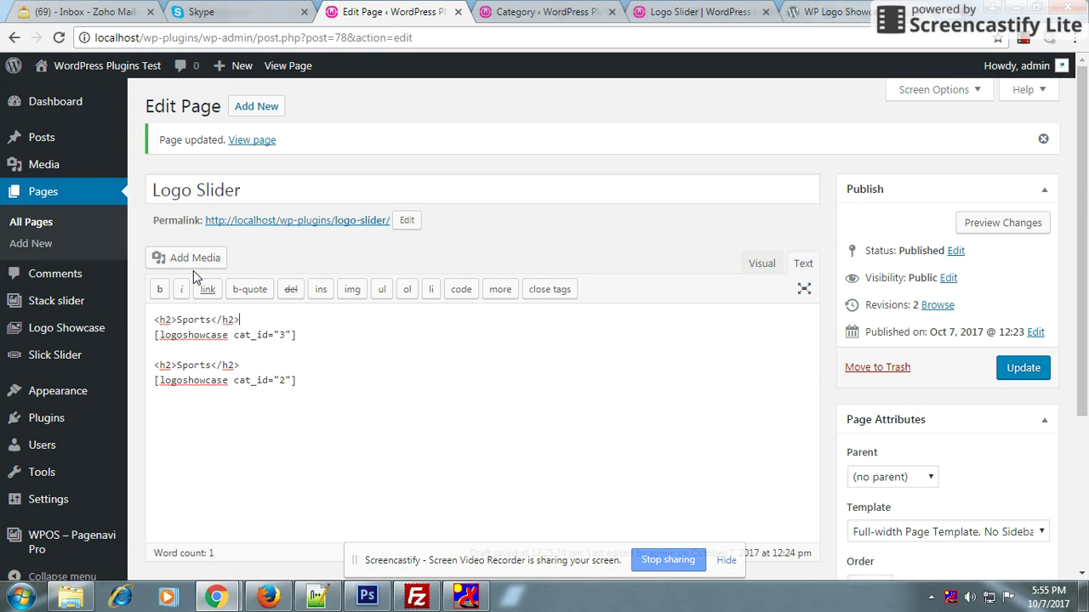
left_click_drag(211, 320, 185, 323)
type("Logo")
left_click(1031, 366)
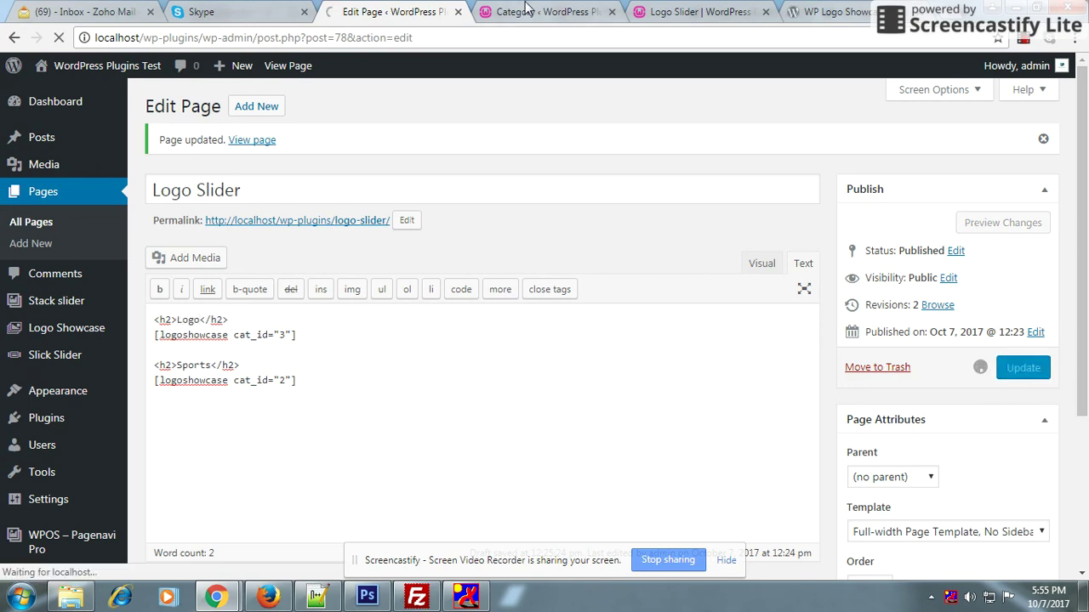
left_click(528, 11)
Reload the live Logo Slider page and scroll to check the Logo and Sports carousels
left_click(640, 13)
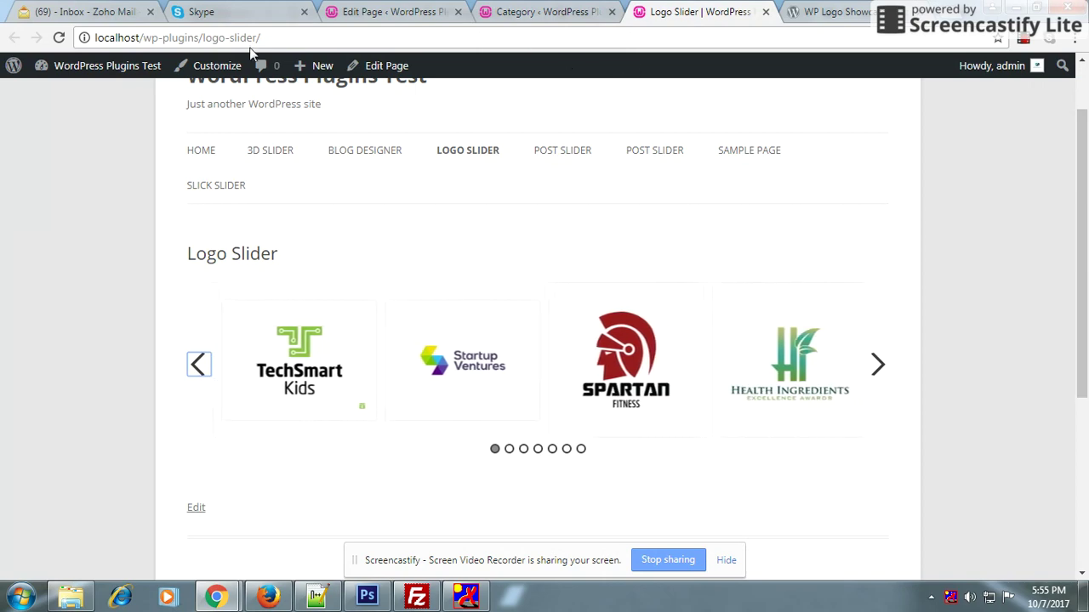
left_click(58, 38)
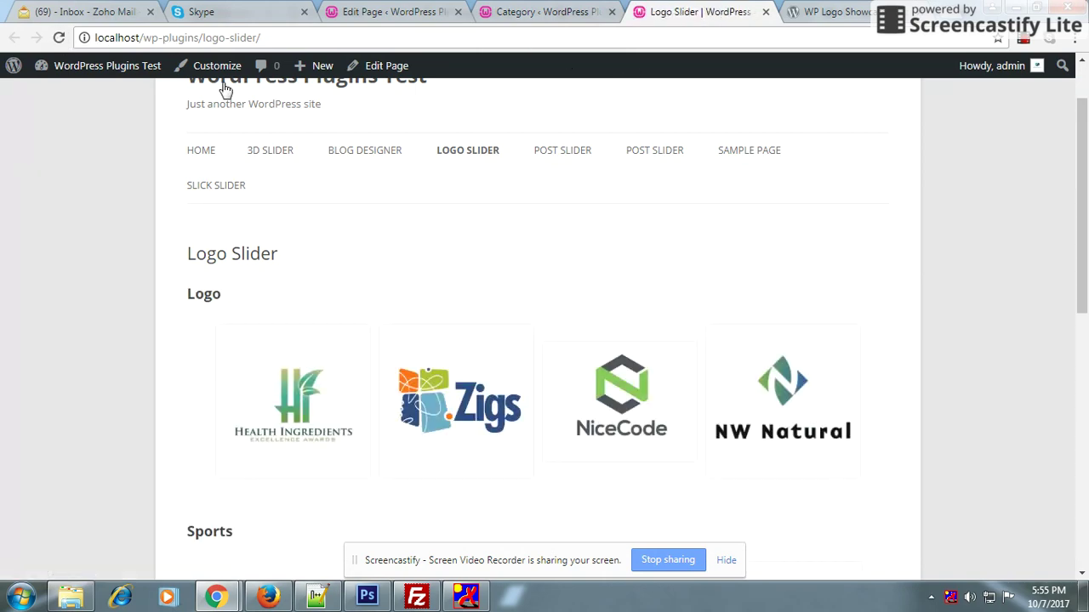
scroll(224, 89, "down", 2)
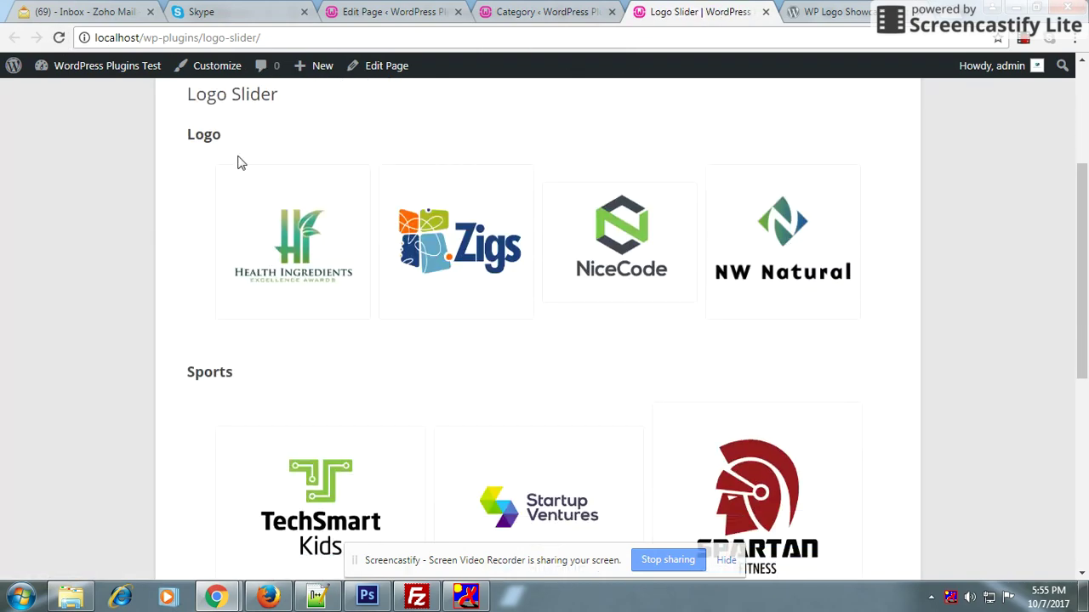
scroll(527, 302, "down", 2)
scroll(890, 311, "up", 4)
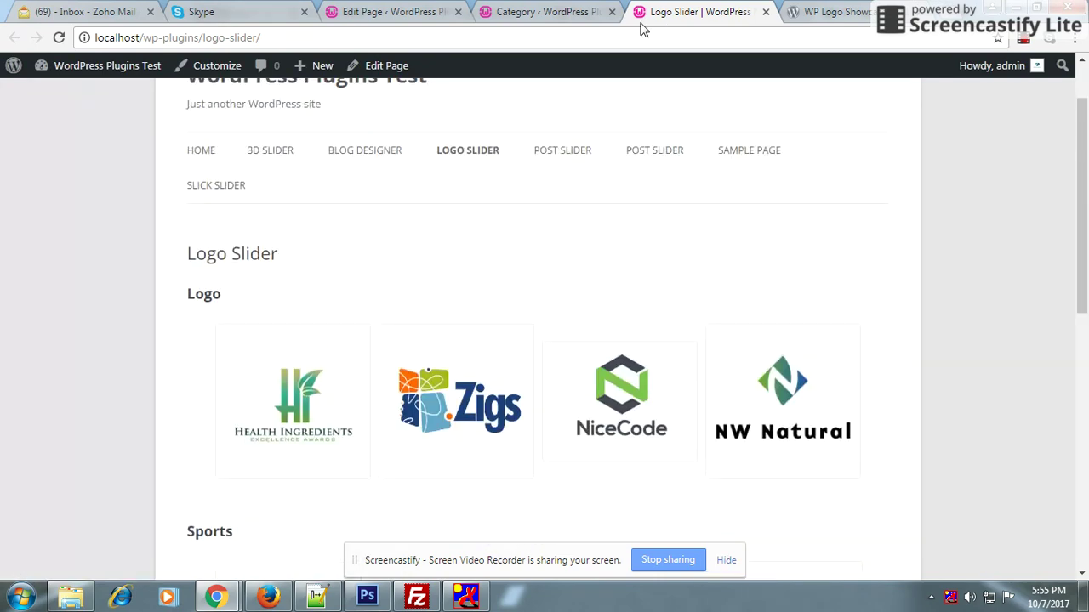
key("ctrl+shift+Tab")
Scroll the plugin docs to Center Mode and select the center_mode parameter name
left_click(808, 12)
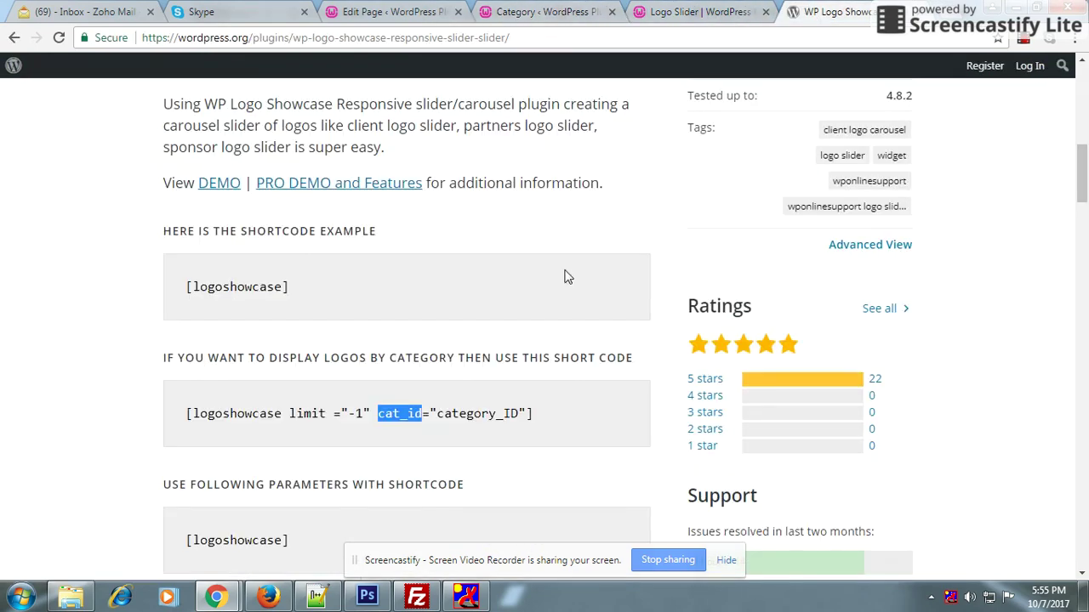
scroll(472, 318, "up", 3)
scroll(472, 319, "down", 11)
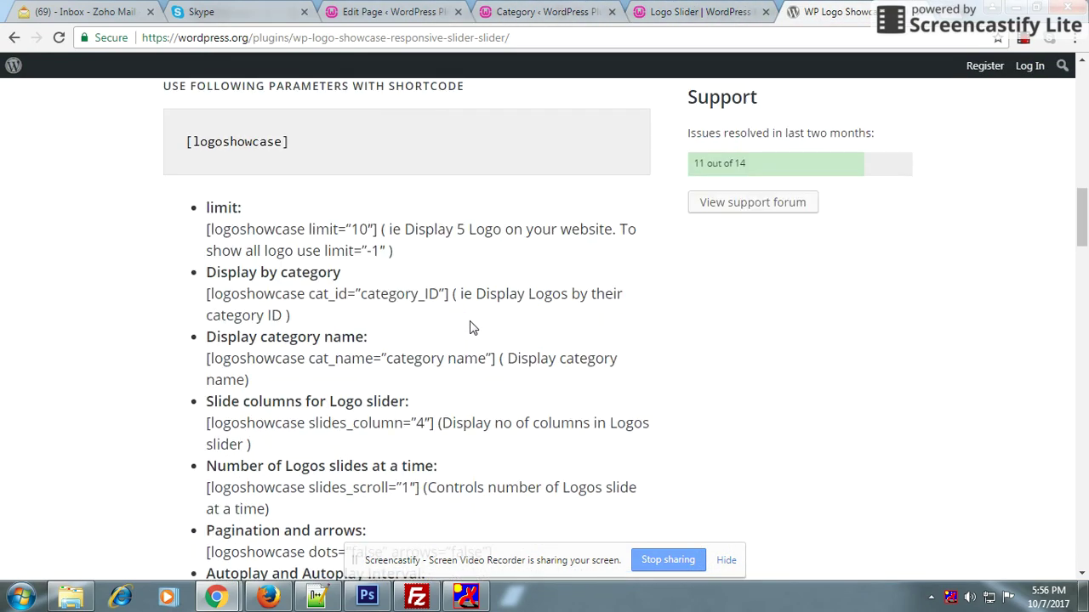
scroll(490, 337, "down", 1)
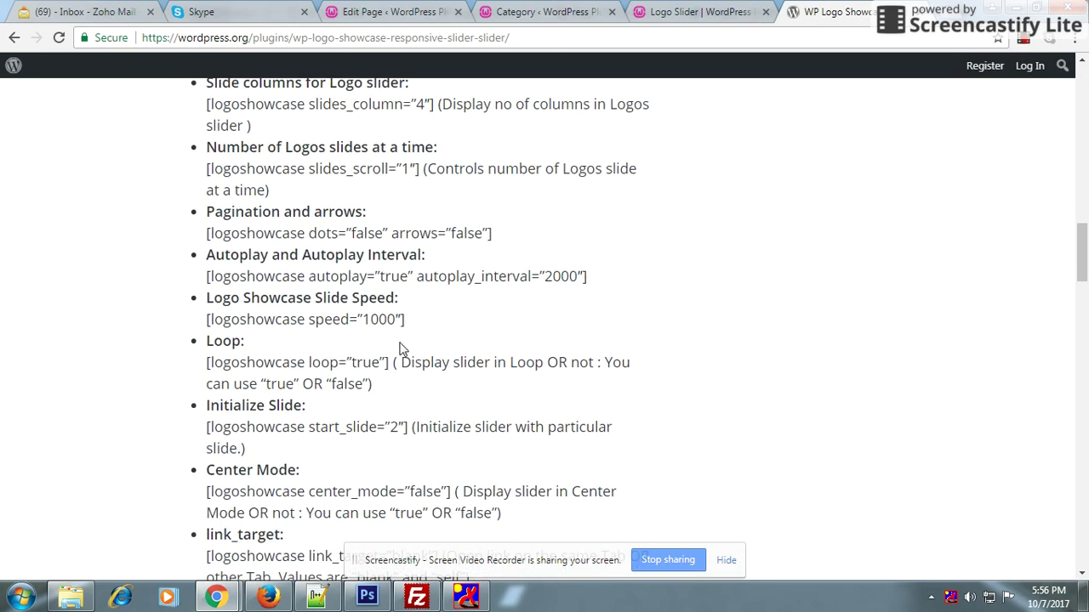
scroll(344, 404, "down", 2)
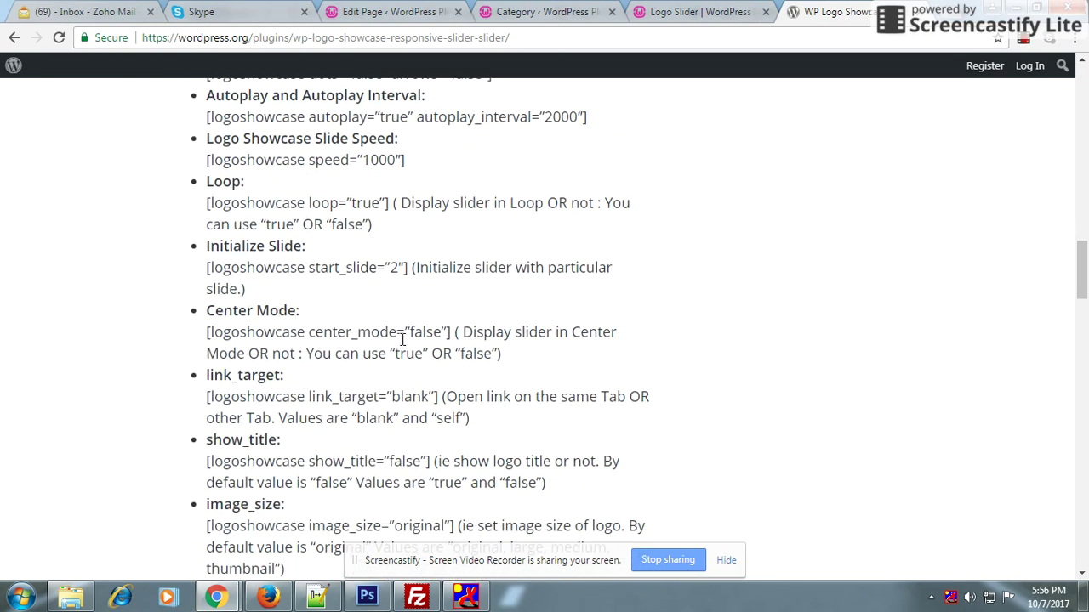
left_click_drag(314, 331, 388, 331)
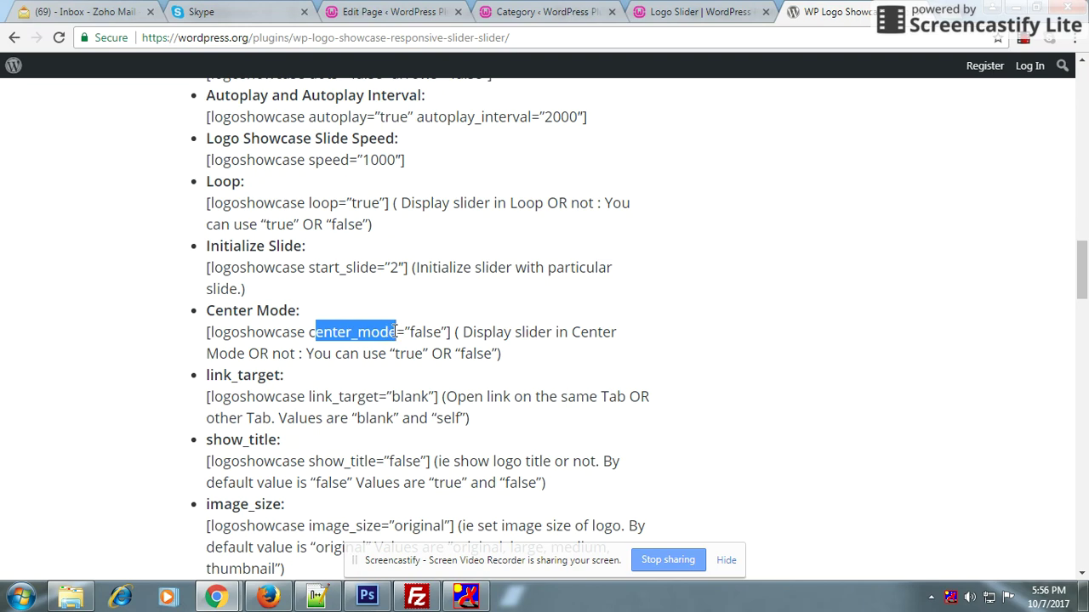
left_click_drag(312, 333, 393, 333)
Replace cat_id="3" with center_mode="true" in the Logo shortcode and update the page
left_click(382, 17)
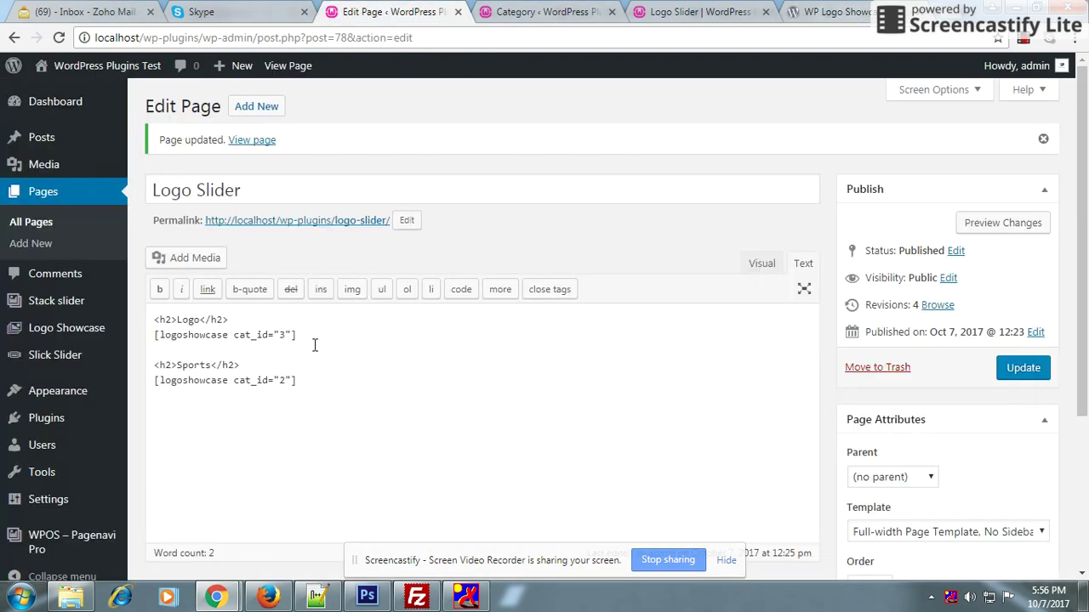
left_click_drag(292, 334, 236, 335)
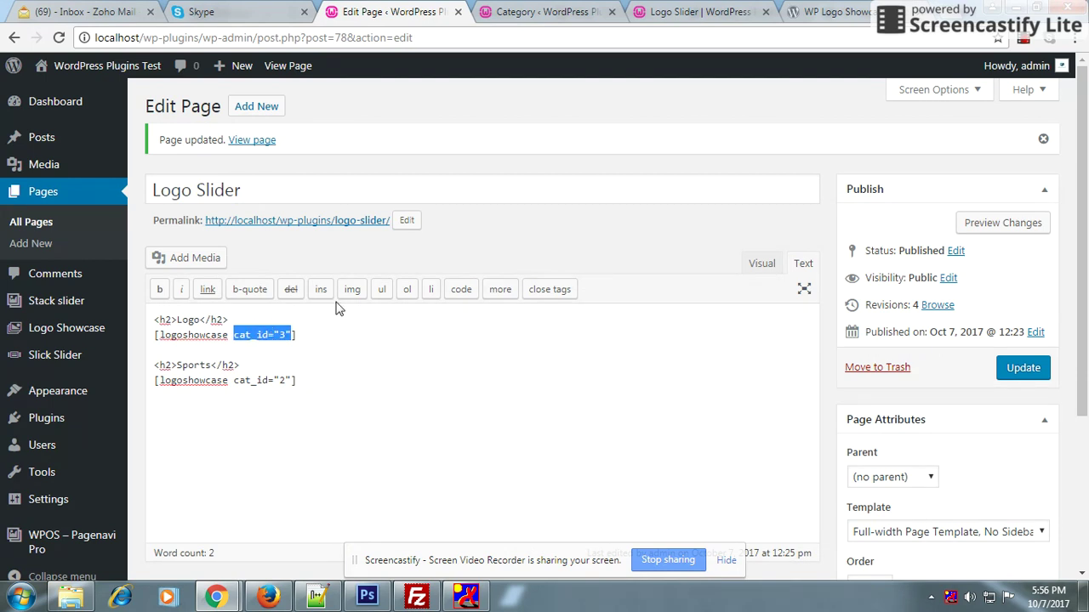
key("Right")
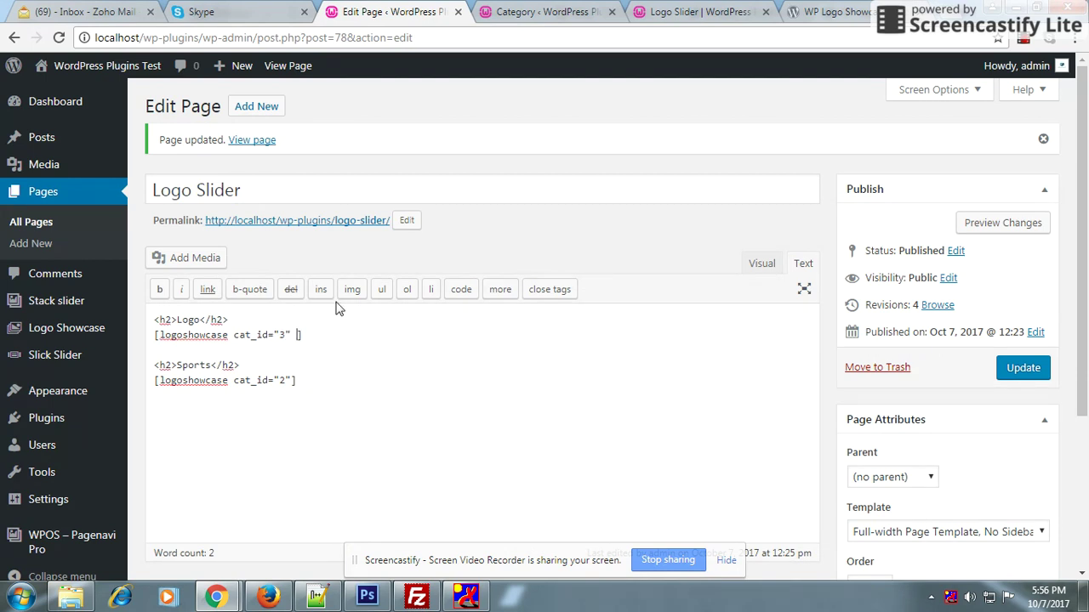
type("center_mode")
key("shift+Left")
key("shift+Left")
key("shift+Left")
key("shift+Left")
key("shift+Left")
key("shift+Left")
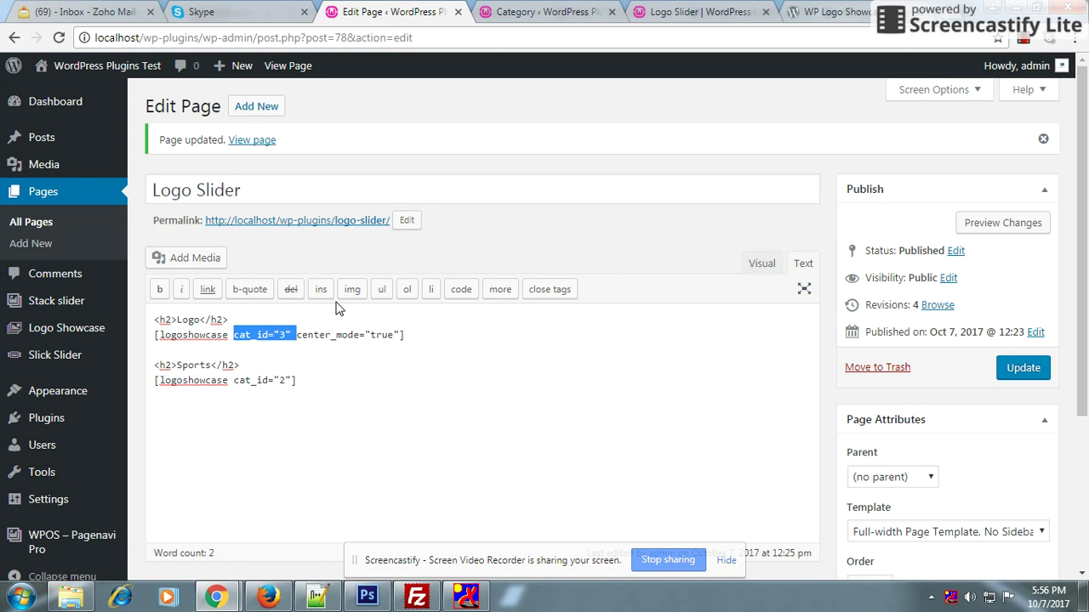
key("BackSpace")
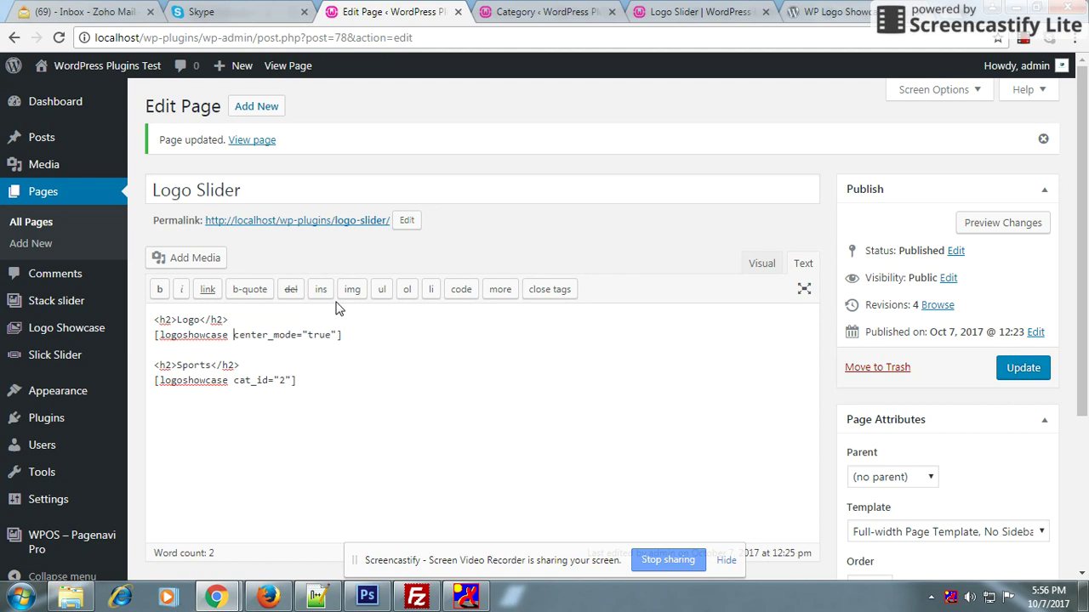
left_click(1023, 371)
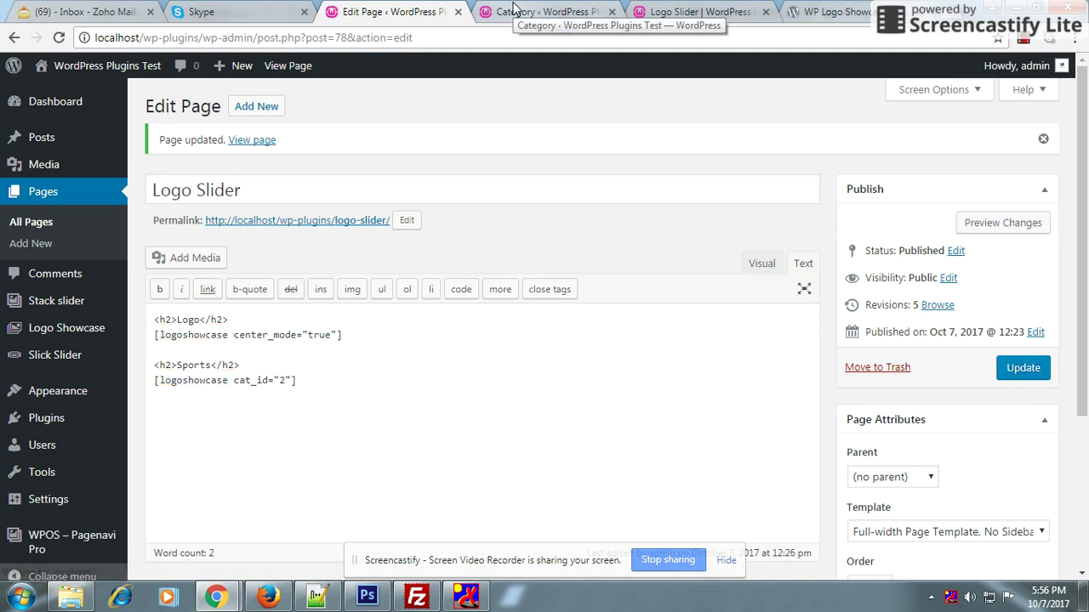
Reload the live page and advance the Logo carousel by one logo
left_click(680, 12)
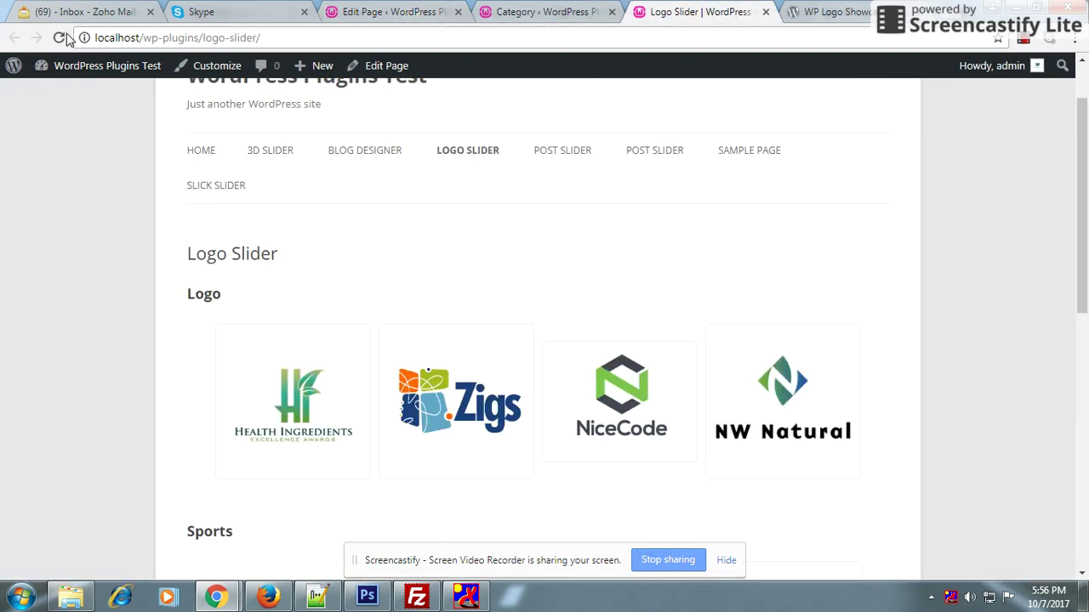
left_click(63, 38)
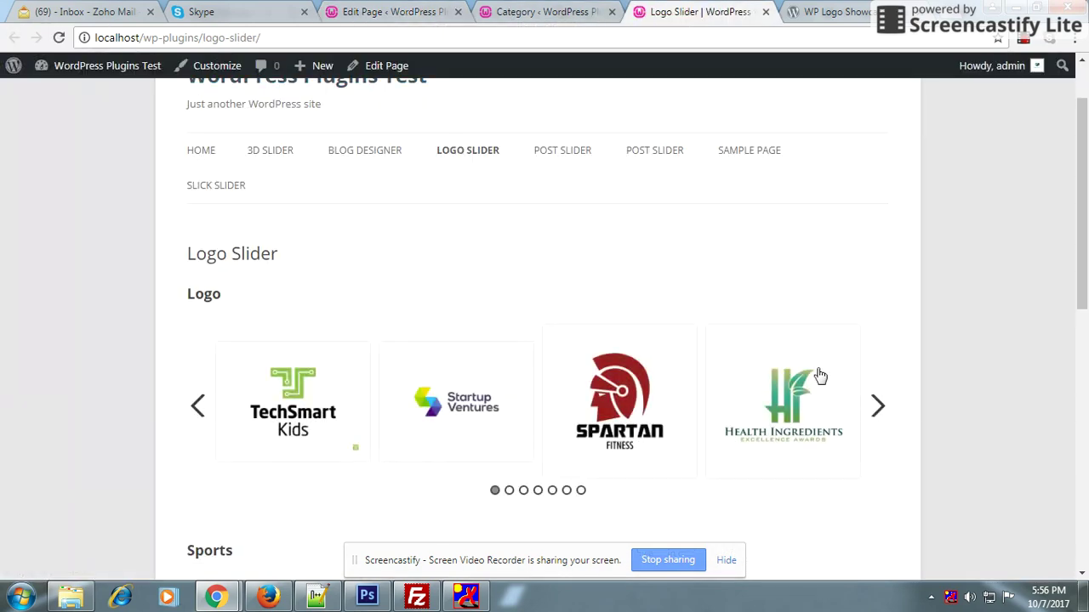
left_click(877, 407)
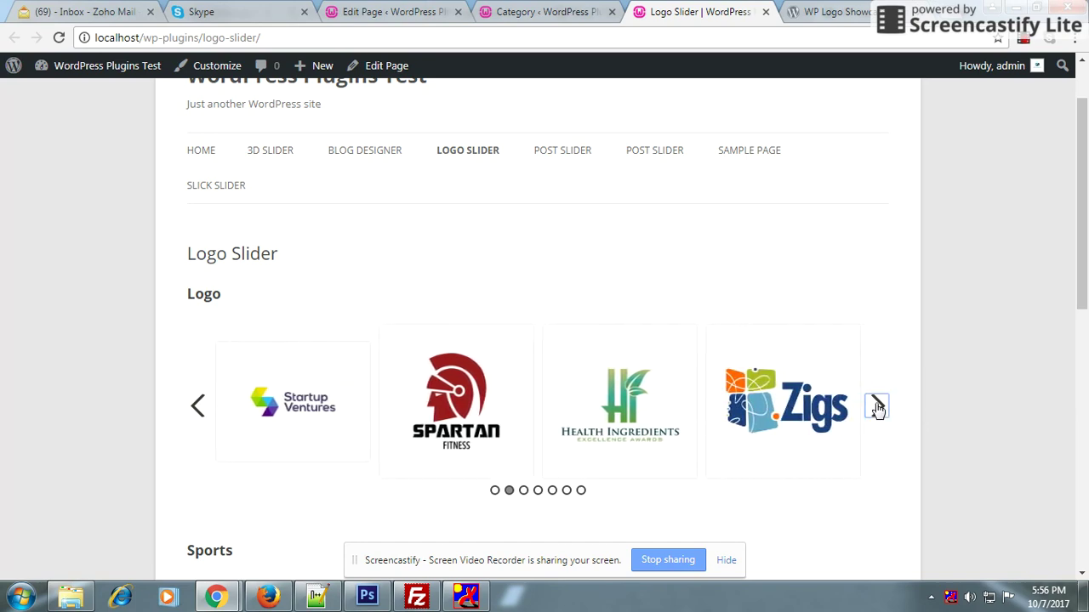
Update the Logo Slider page once more from its editor
left_click(593, 10)
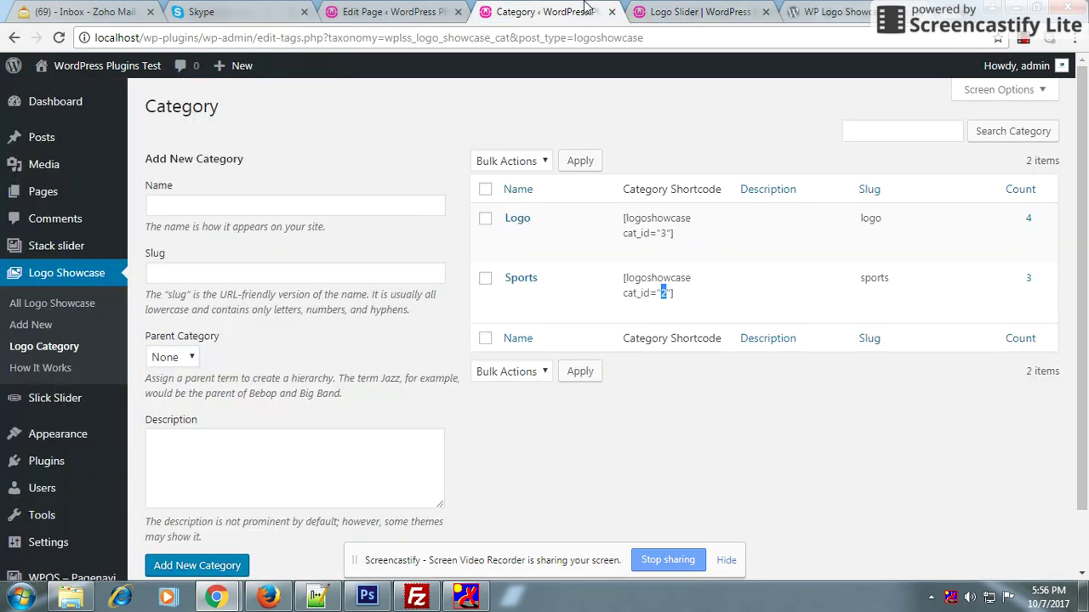
left_click(391, 11)
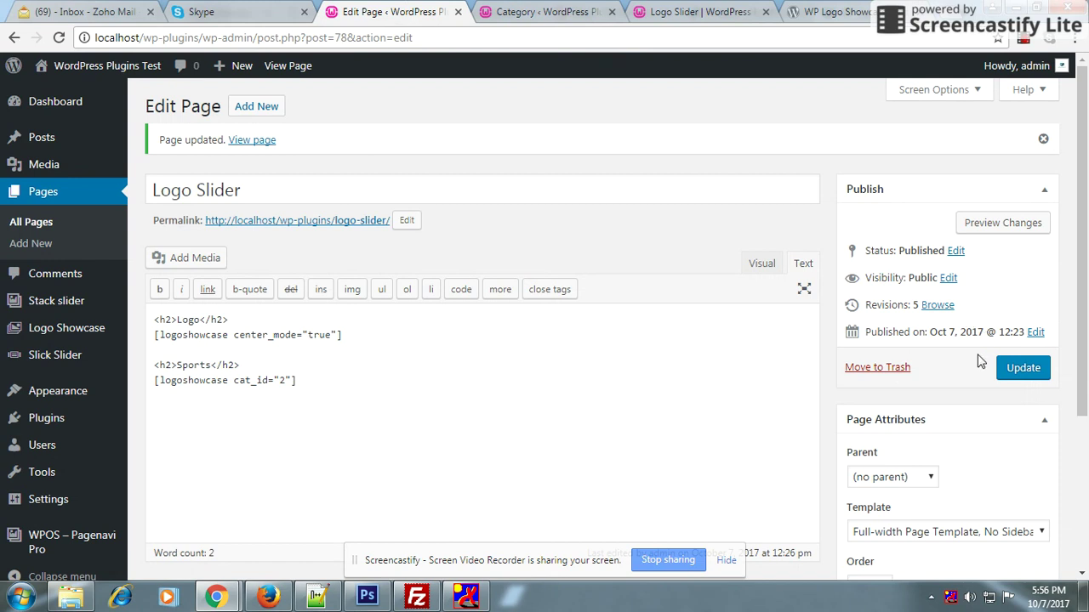
left_click(1011, 370)
Reload the live Logo Slider page from the address bar and advance the Logo carousel
left_click(545, 10)
left_click(650, 9)
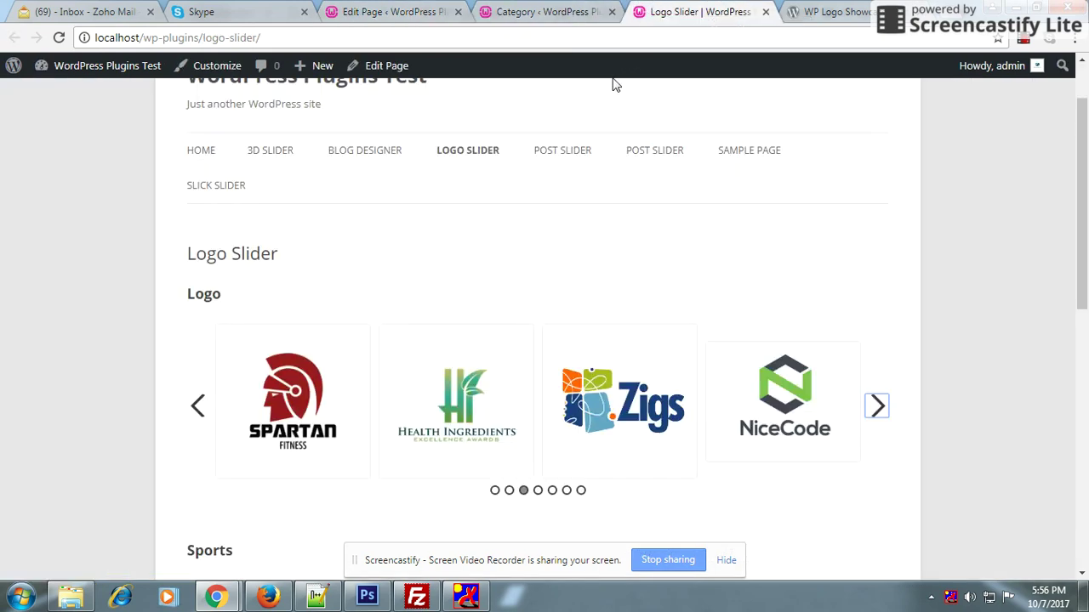
left_click(274, 37)
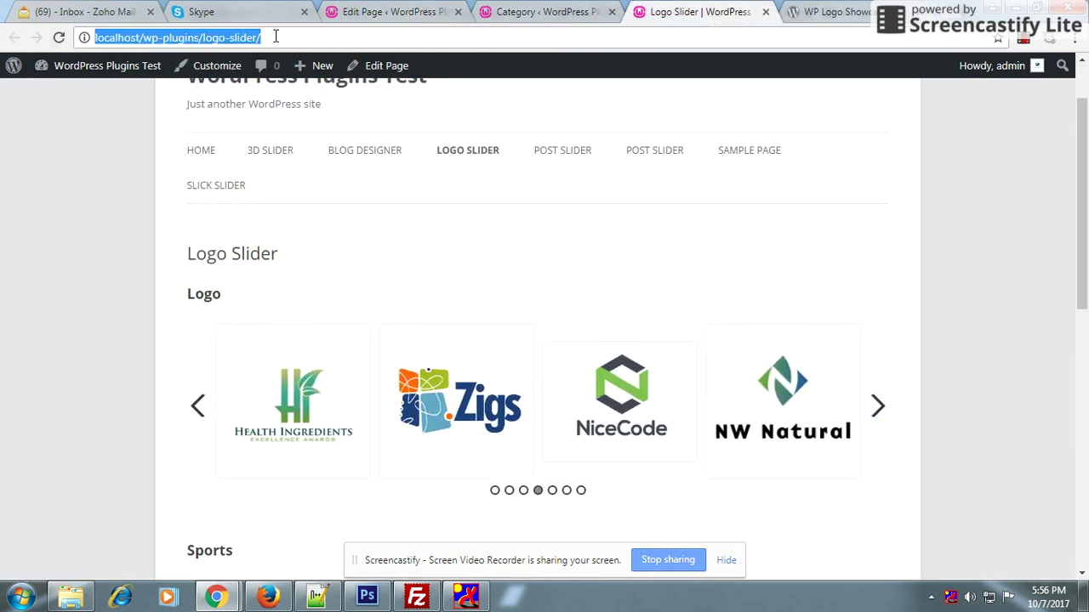
key("Return")
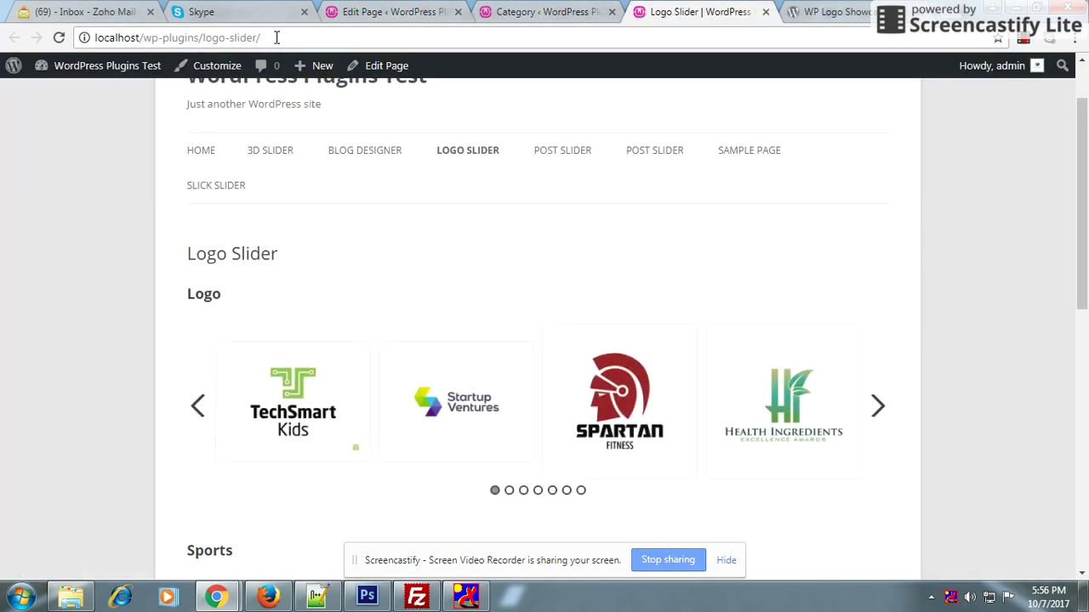
left_click(881, 407)
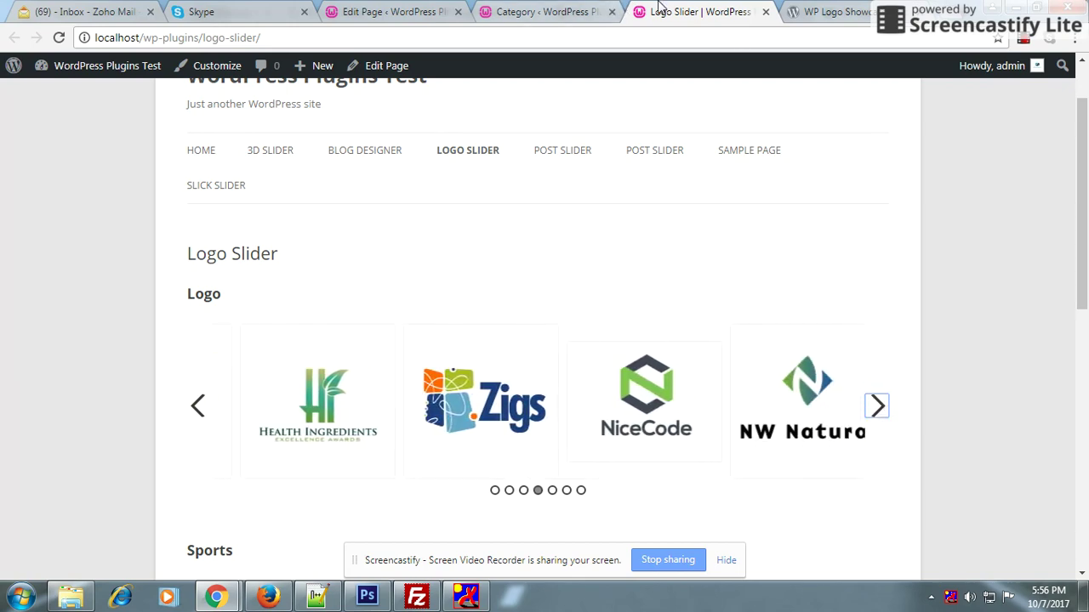
left_click(809, 8)
Scroll the plugin's shortcode docs to find the hide_border option
scroll(287, 413, "up", 3)
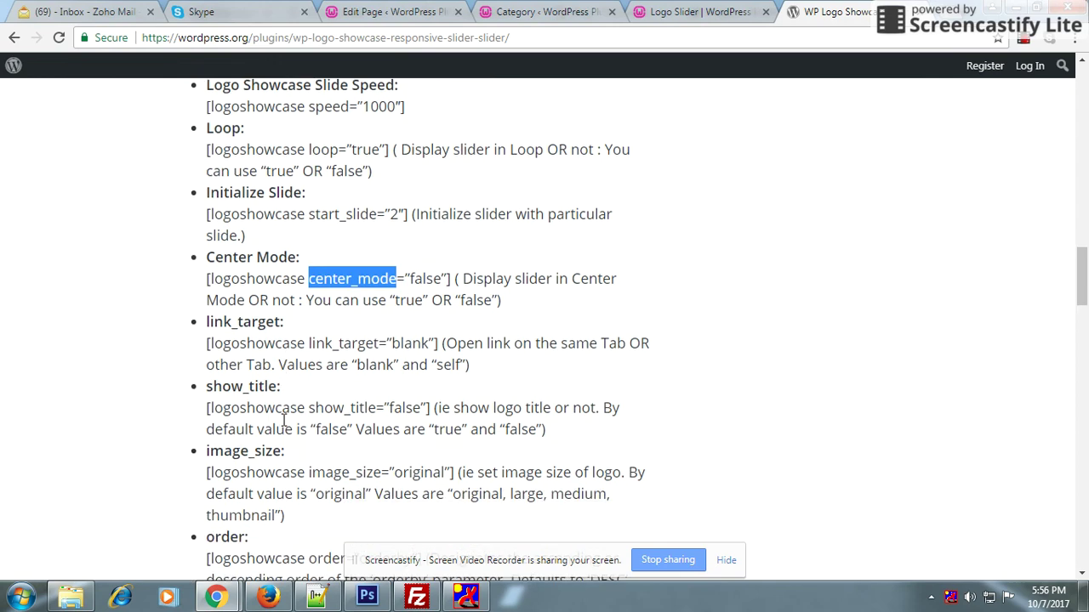
scroll(272, 281, "up", 5)
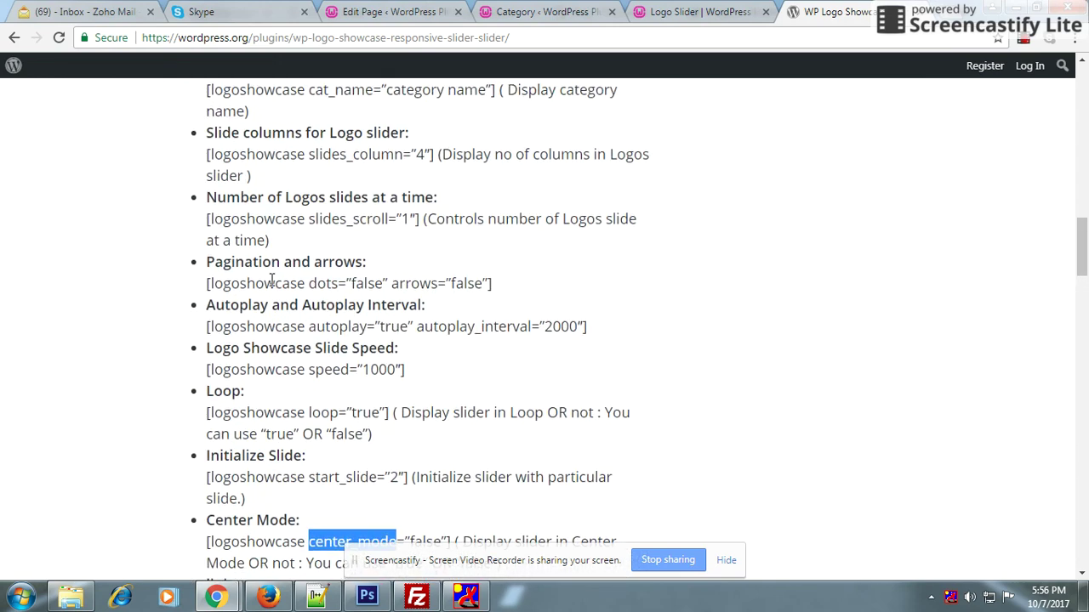
scroll(284, 194, "up", 2)
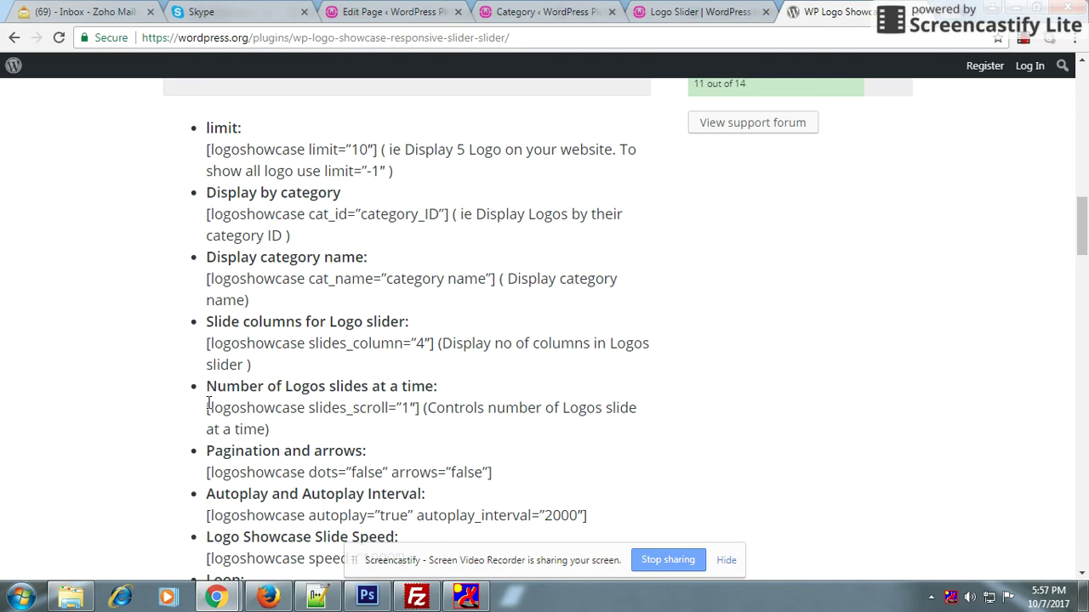
scroll(245, 422, "down", 4)
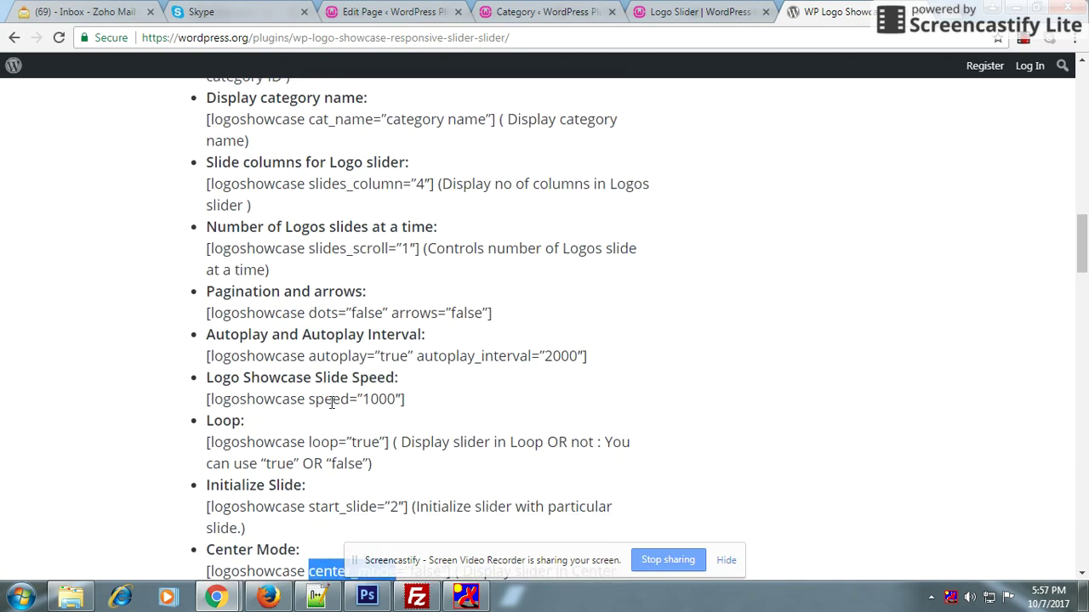
scroll(366, 399, "down", 2)
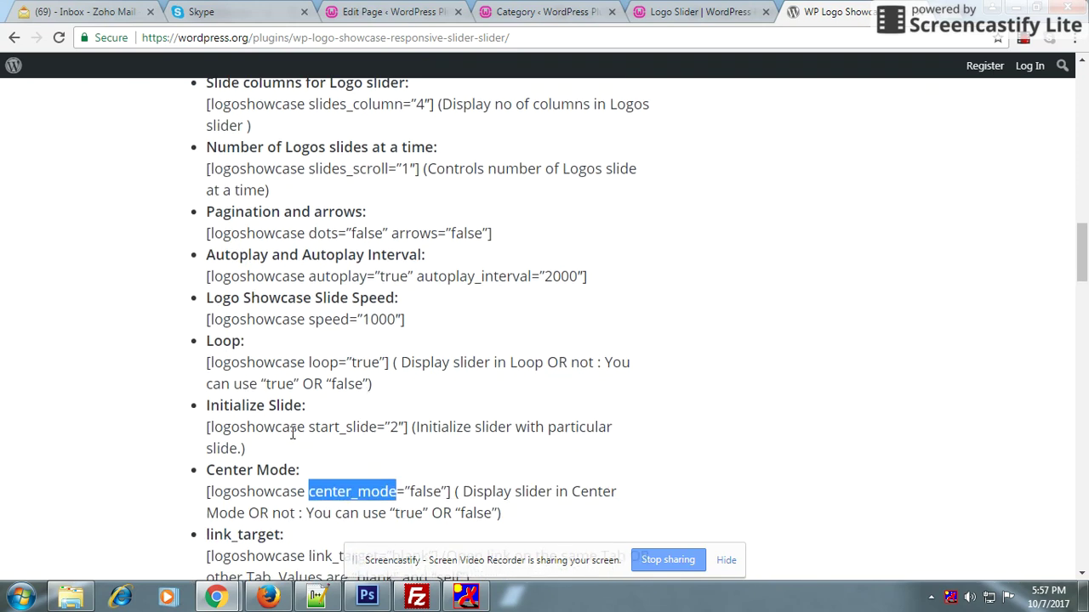
scroll(313, 422, "down", 6)
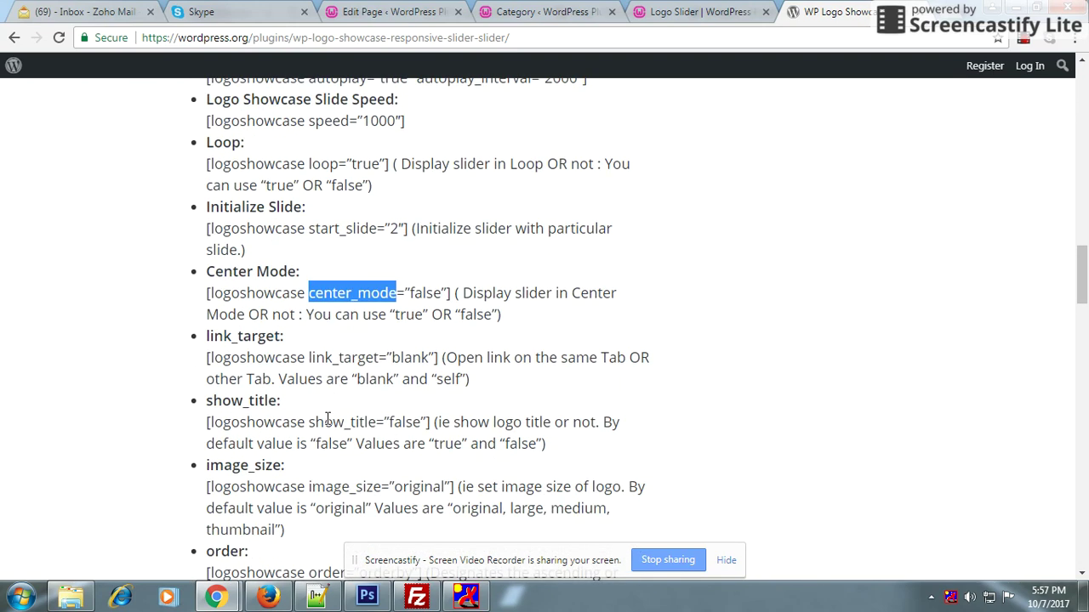
scroll(339, 408, "down", 4)
scroll(335, 364, "down", 1)
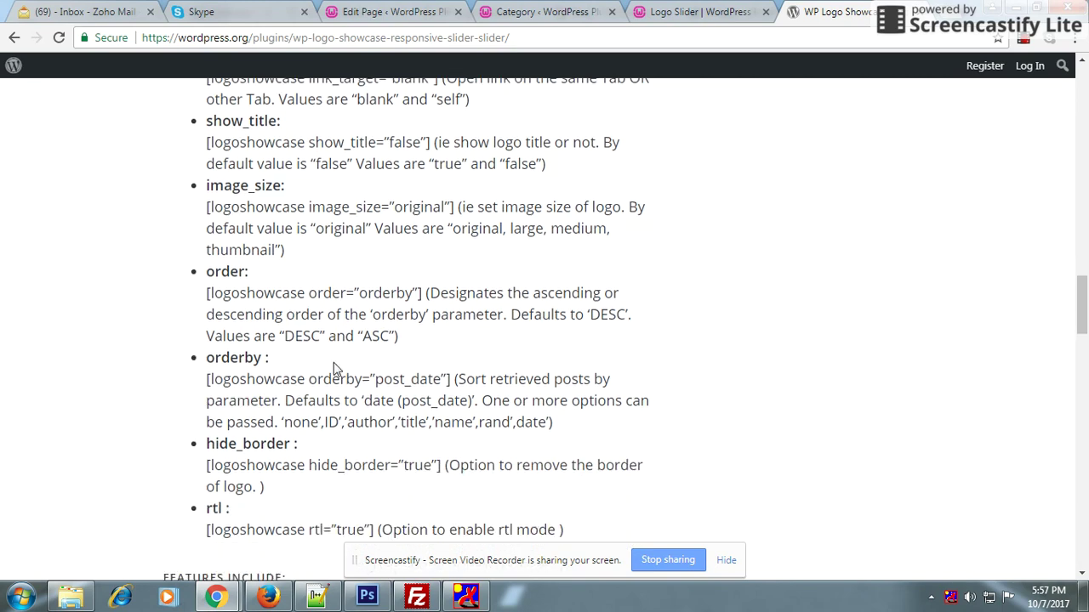
scroll(334, 368, "up", 3)
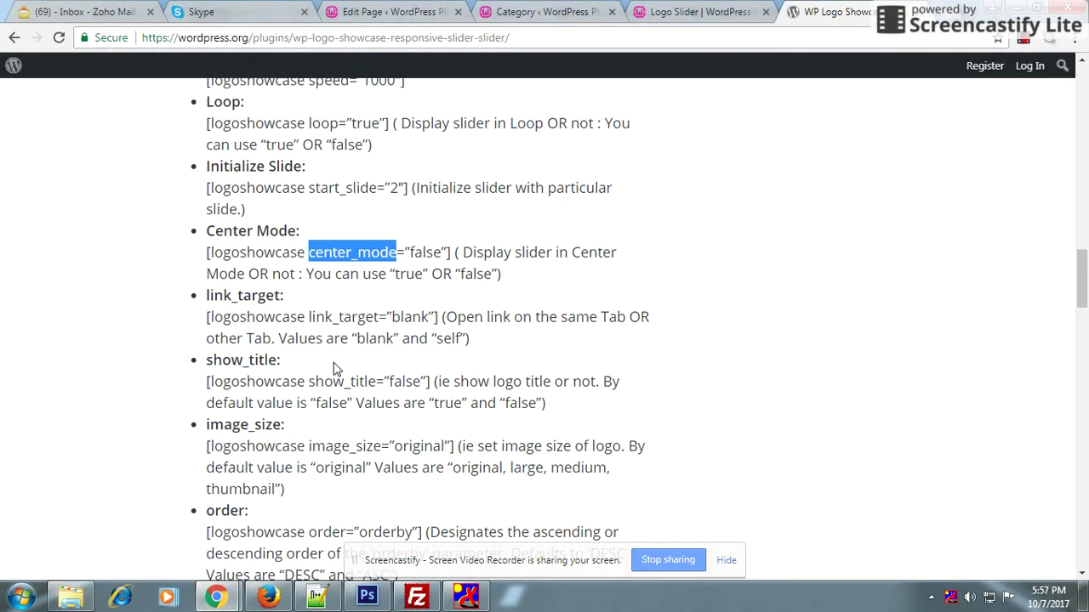
scroll(334, 366, "up", 1)
scroll(334, 366, "down", 4)
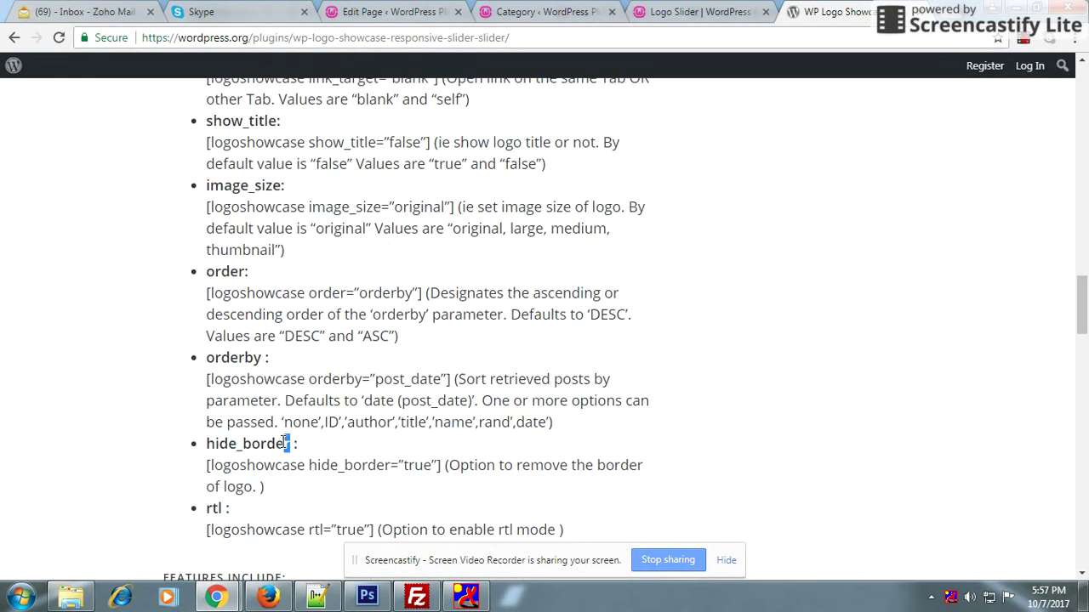
Select hide_border in the docs, then place the cursor after center_mode="true" in the Logo shortcode
left_click_drag(284, 441, 210, 443)
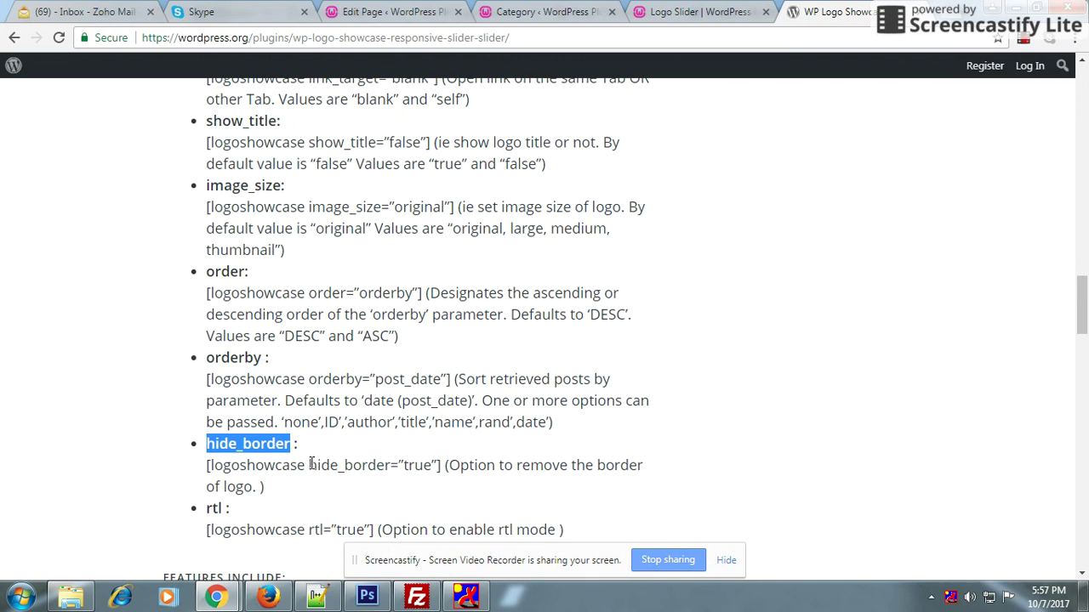
left_click_drag(310, 464, 393, 463)
key("ctrl+c")
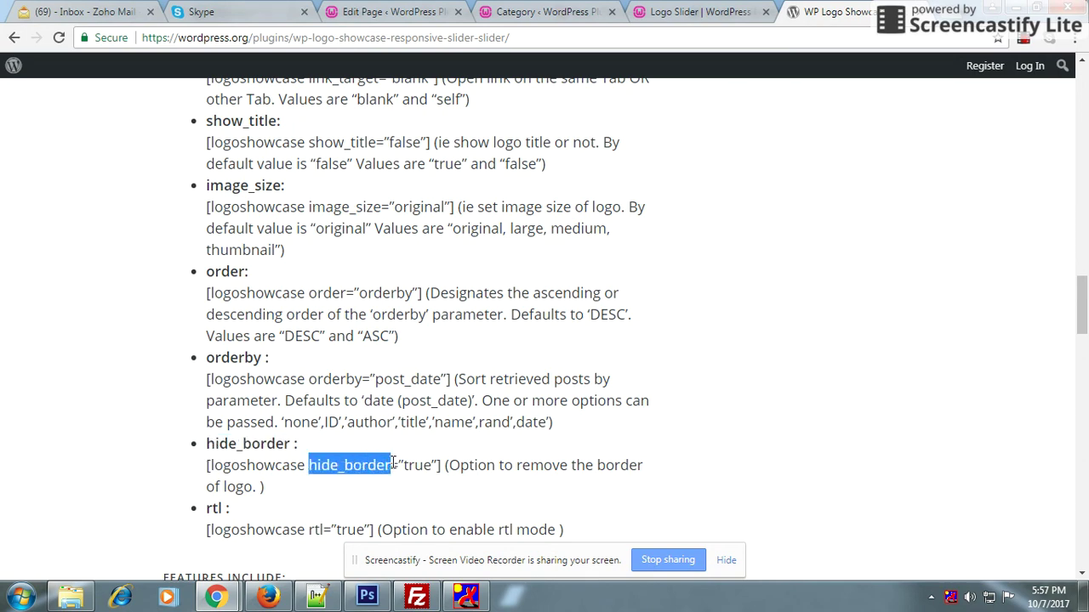
left_click(396, 17)
left_click(329, 336)
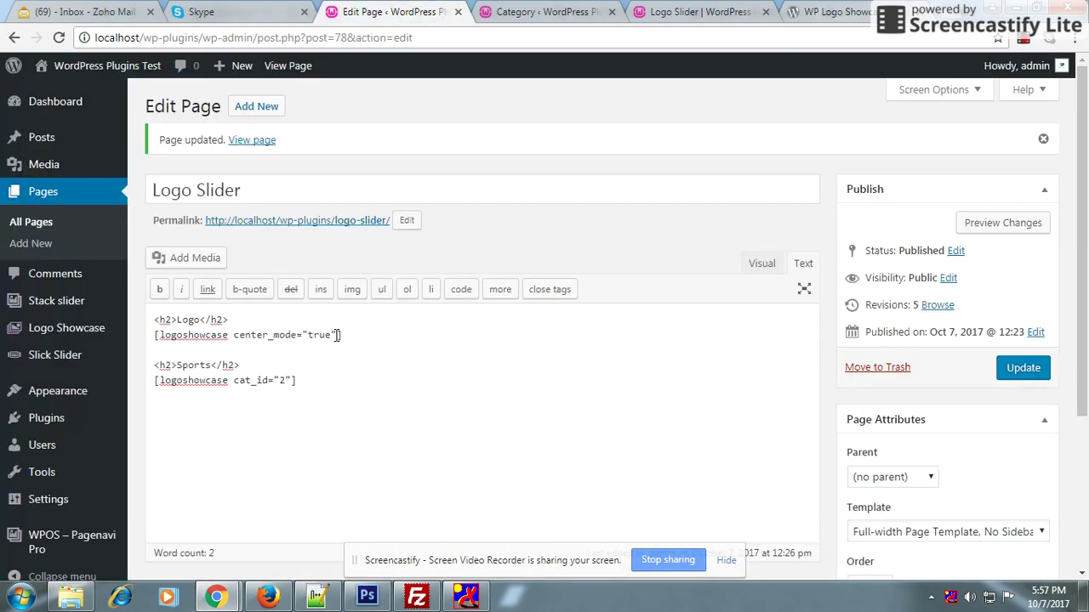
Paste hide_border into the Logo shortcode and update the page
key("ctrl+v")
left_click(1025, 369)
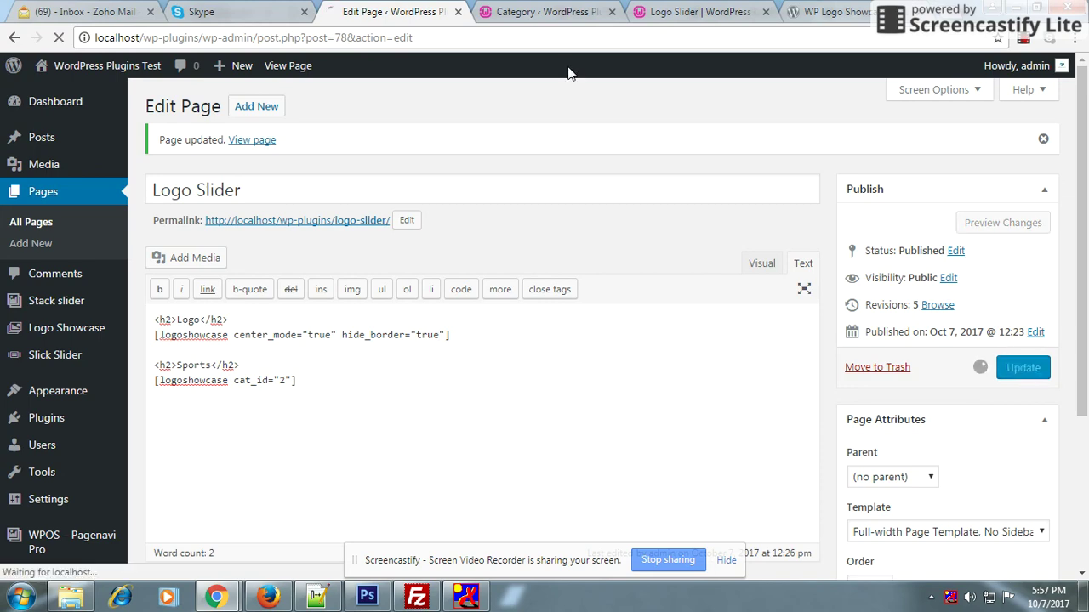
left_click(838, 11)
scroll(421, 319, "up", 7)
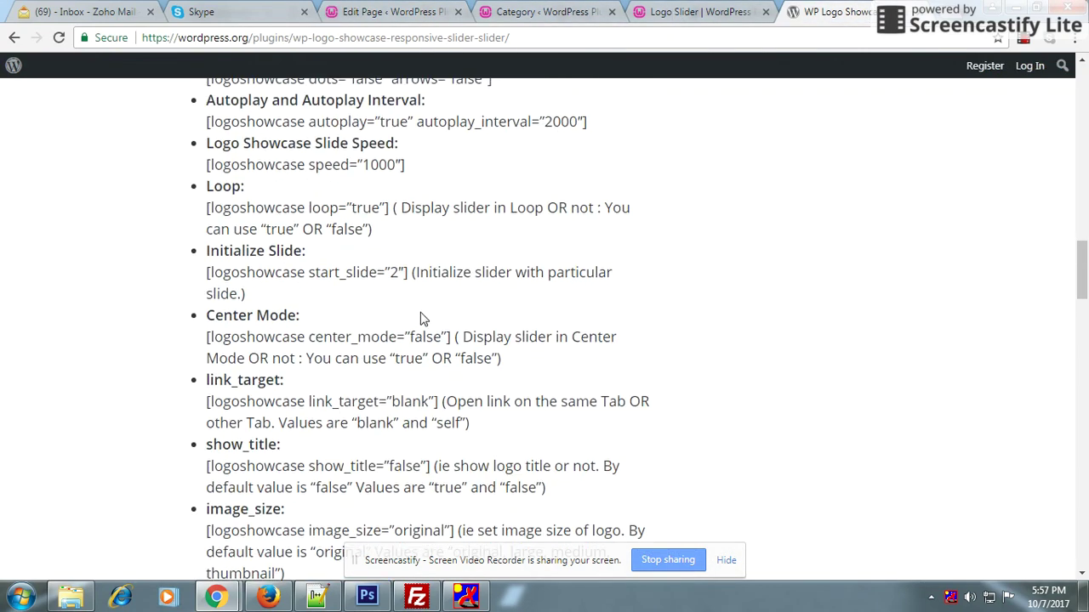
scroll(424, 319, "up", 3)
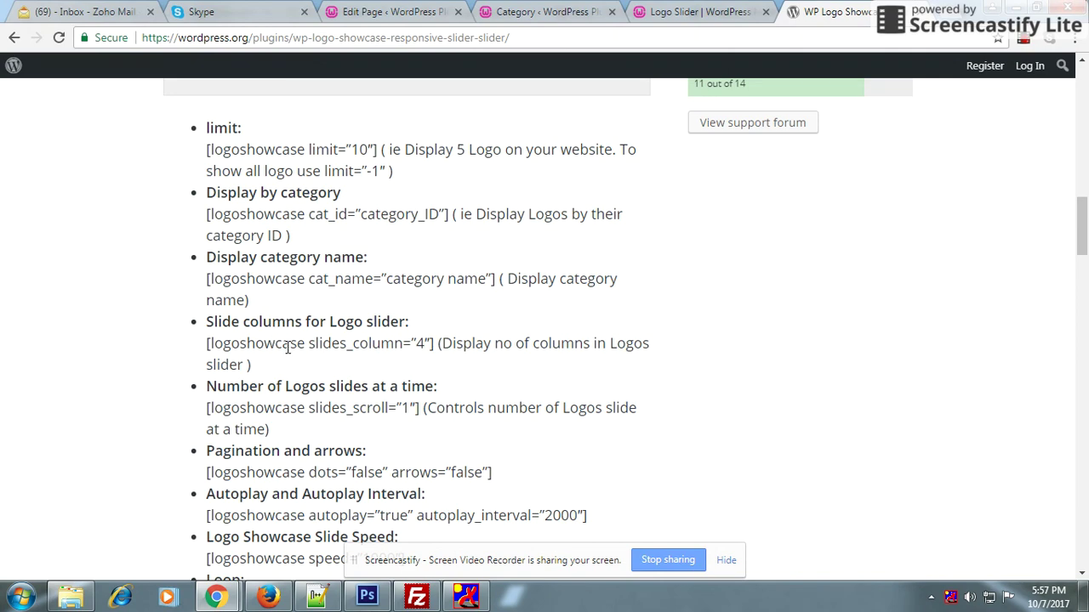
Add slides_column="3" after center_mode in the Logo shortcode, update, and view the live page
left_click_drag(308, 343, 399, 346)
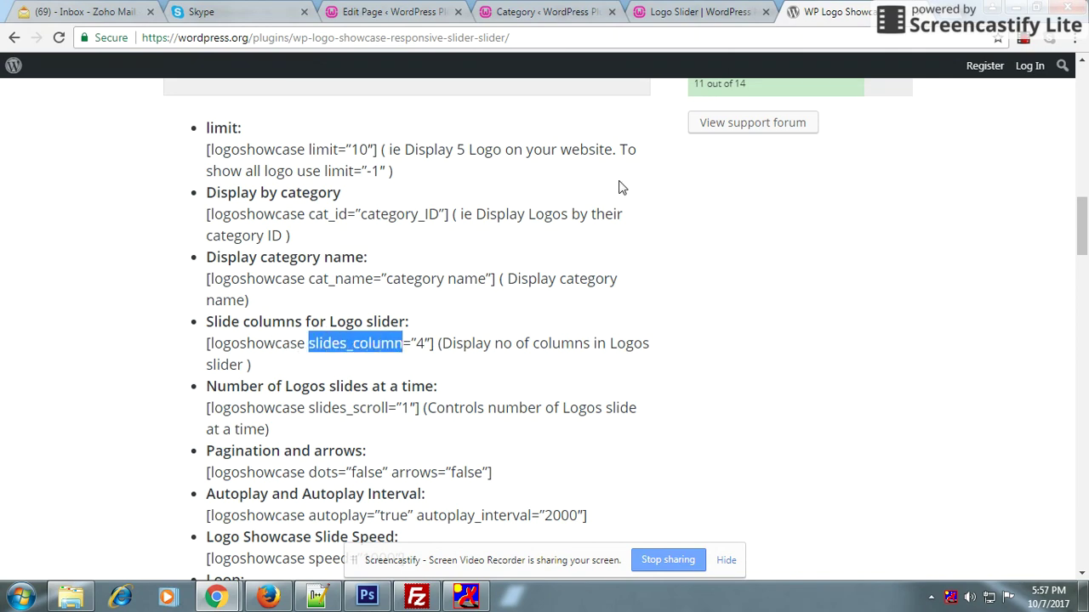
left_click(553, 11)
left_click(389, 11)
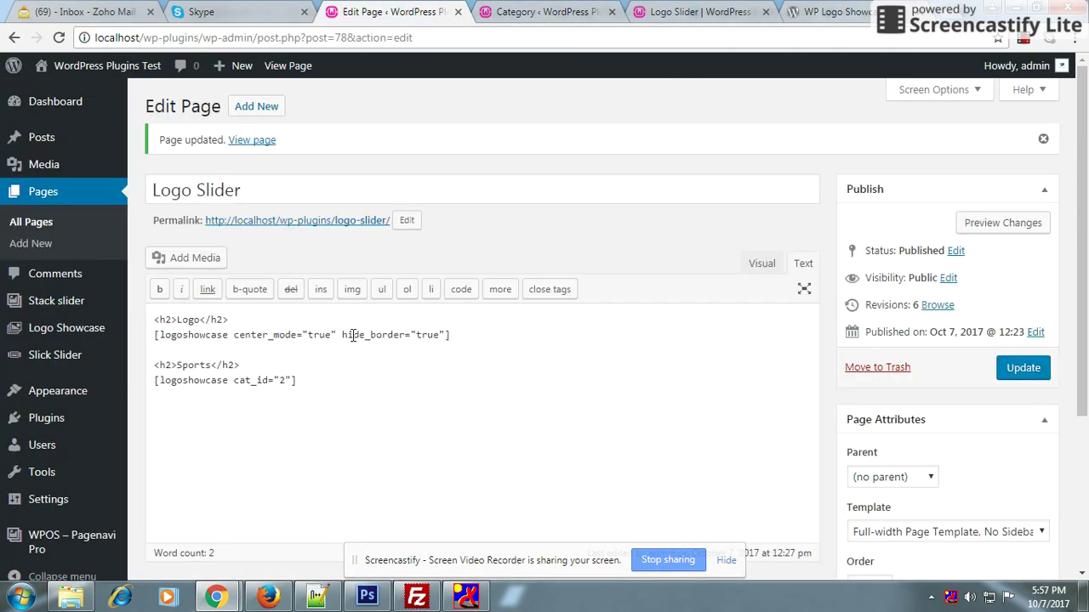
left_click(339, 335)
type("slides_column")
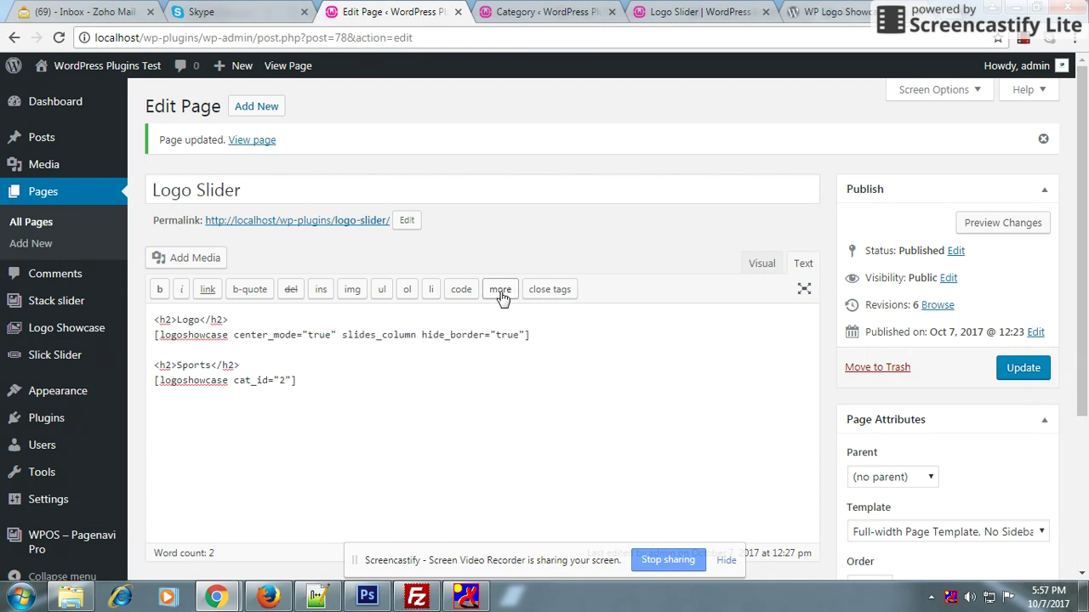
type("=\"\"3")
left_click(1016, 374)
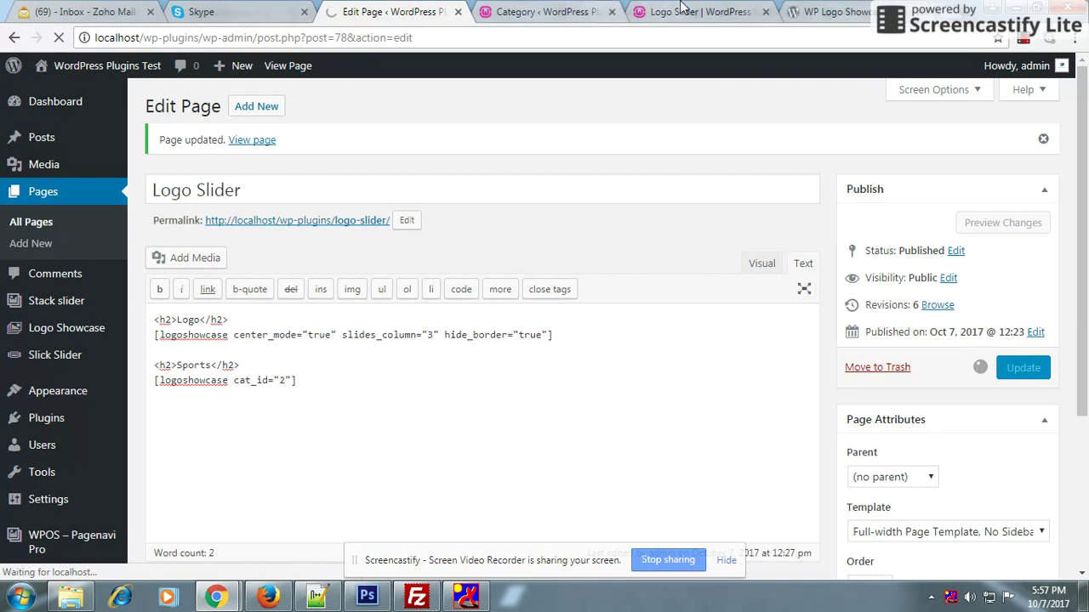
left_click(588, 10)
left_click(659, 12)
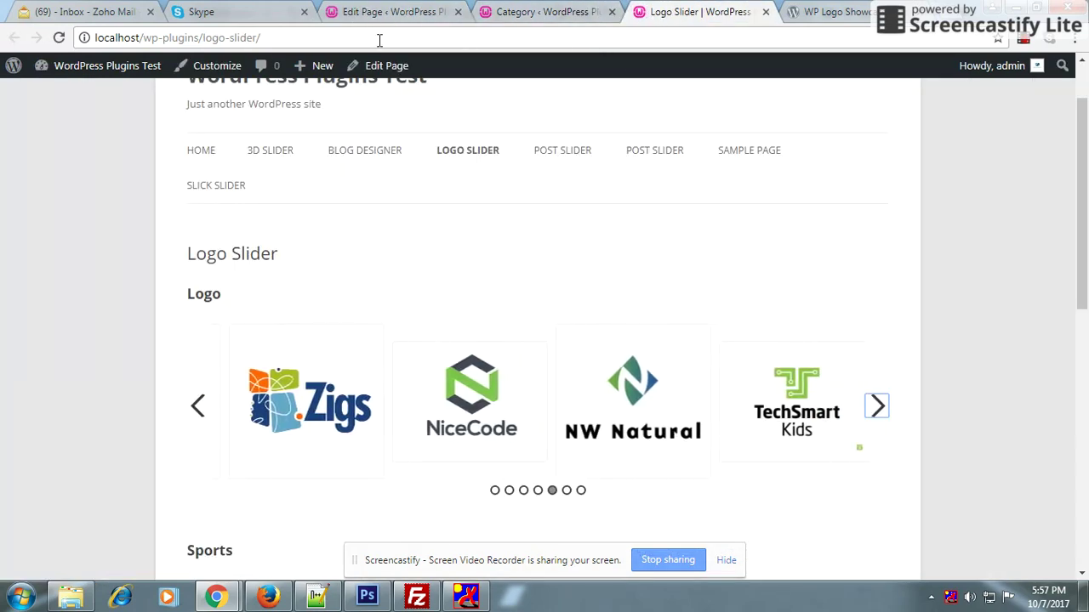
Reload the live page and step the three-column Logo carousel through all seven logos, then return to editing
left_click(58, 38)
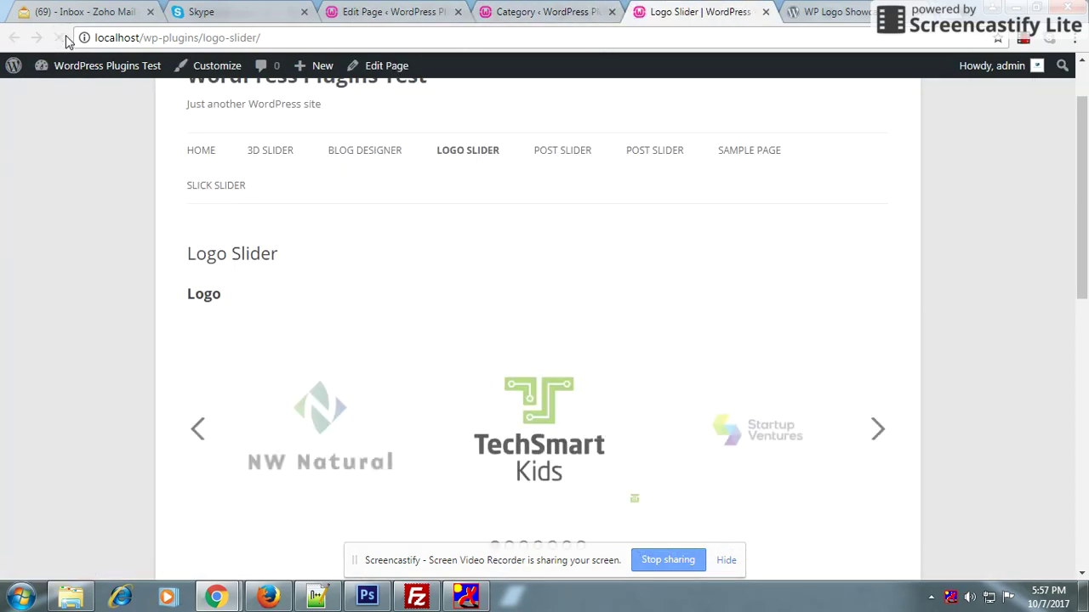
left_click(877, 430)
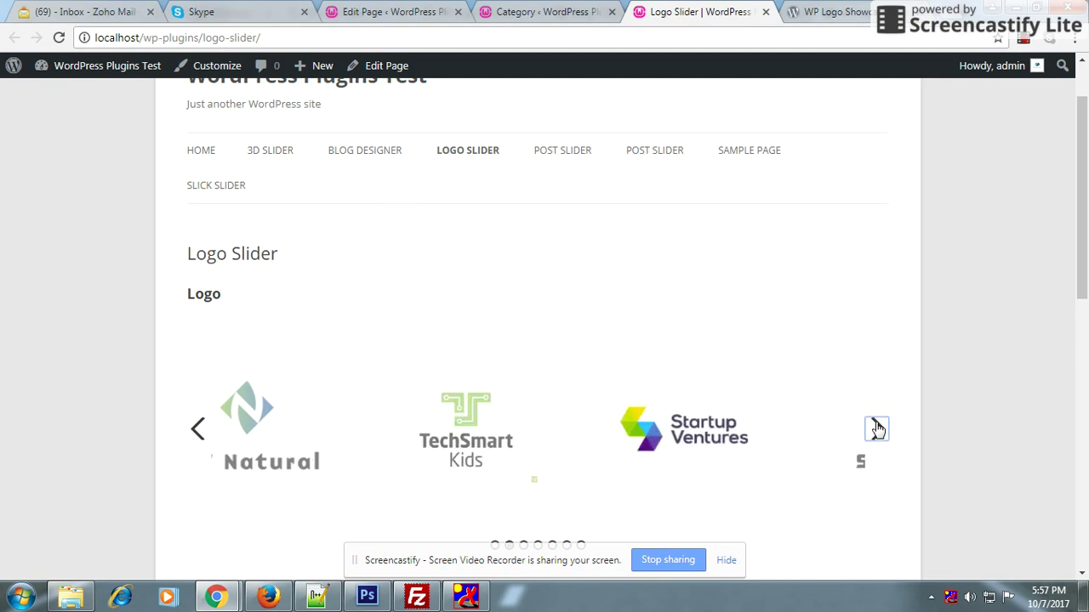
left_click(876, 430)
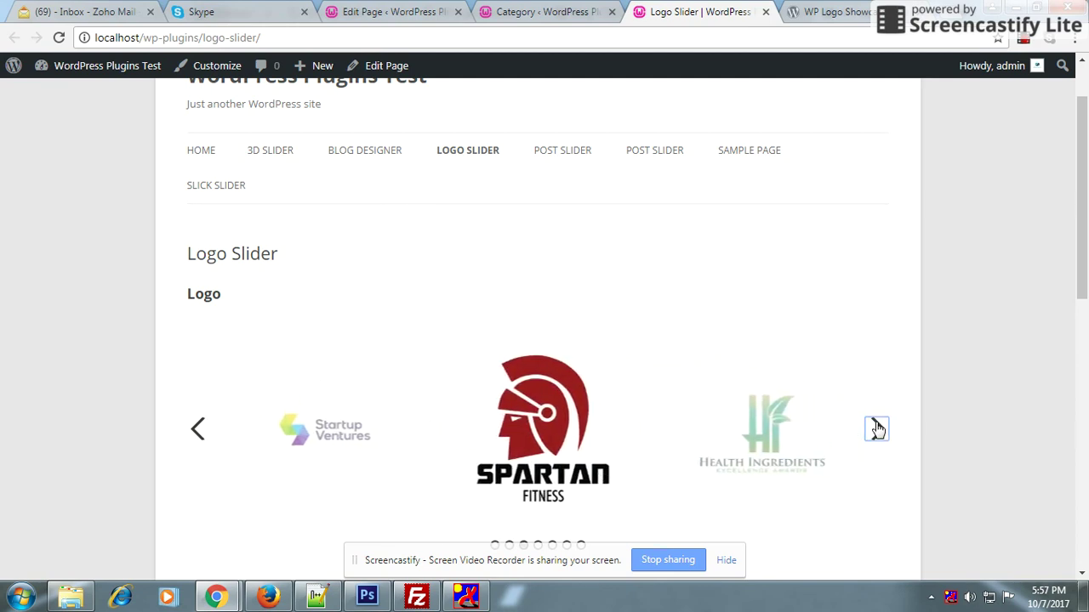
left_click(877, 430)
left_click(877, 429)
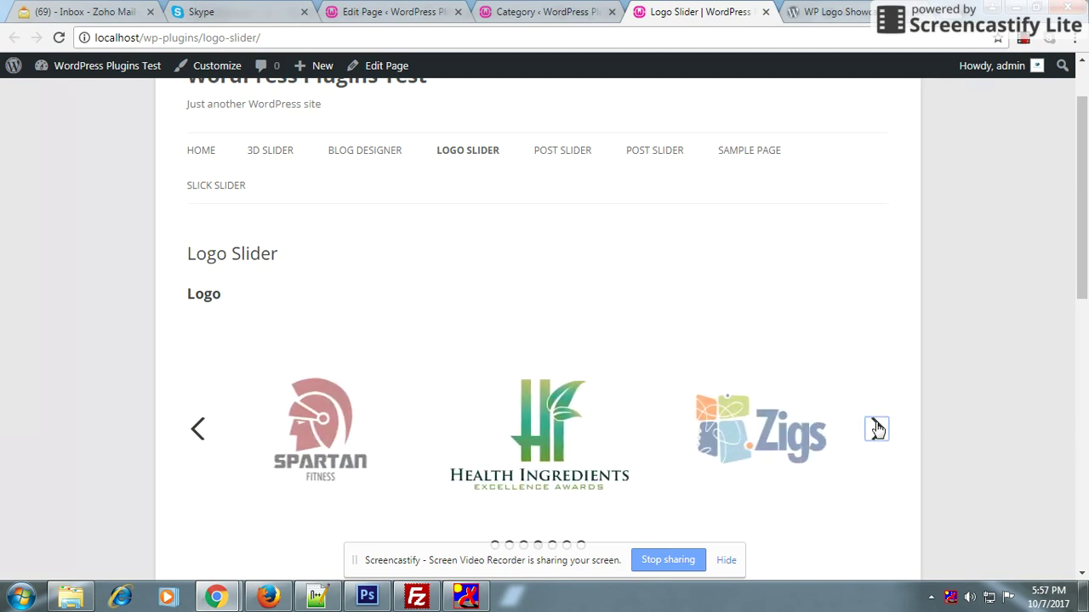
left_click(877, 430)
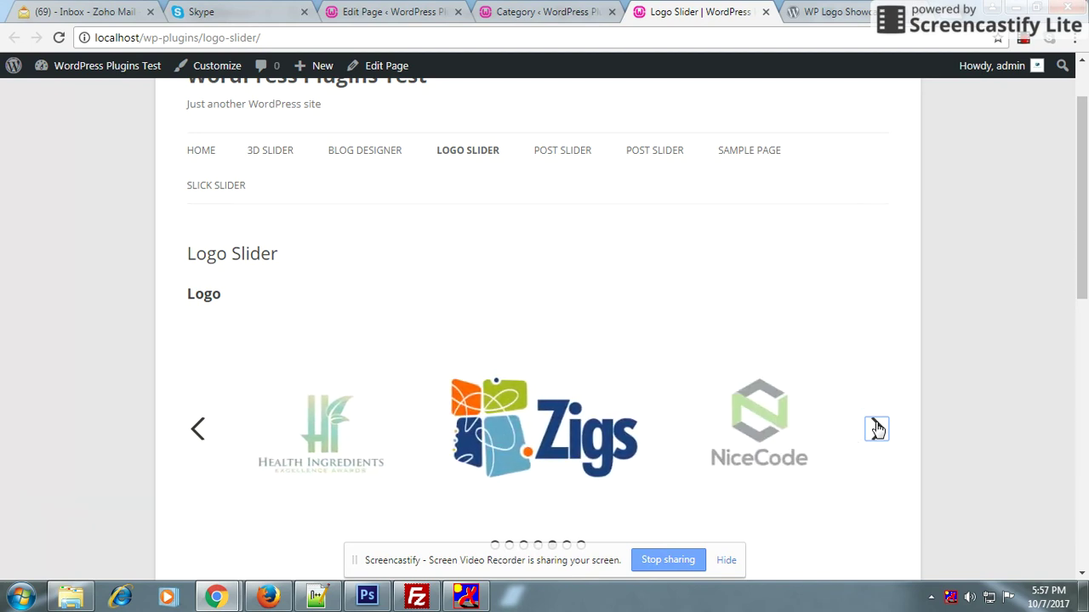
left_click(876, 429)
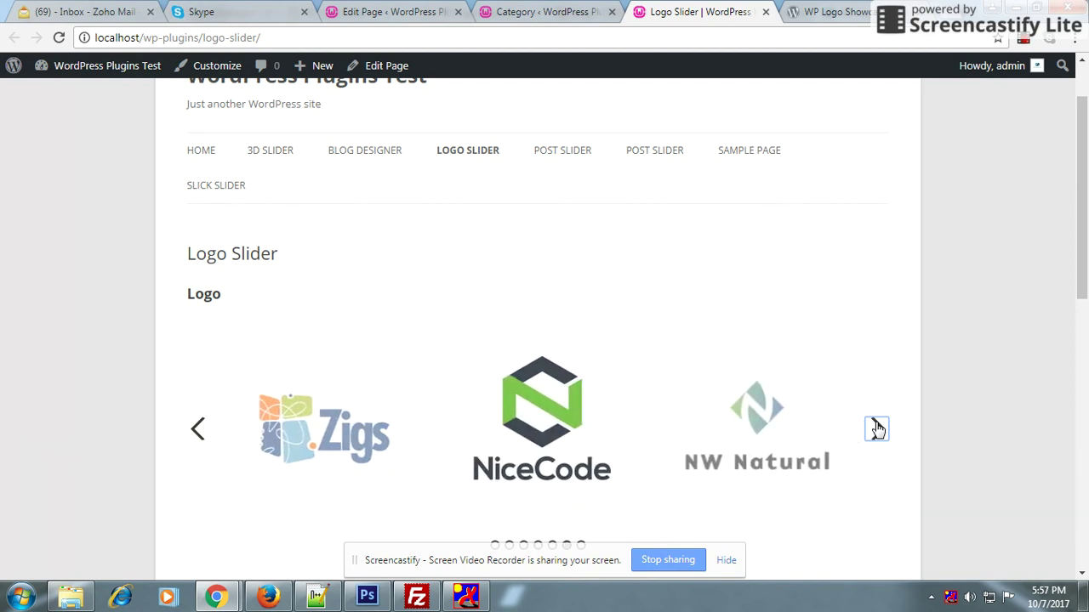
left_click(877, 430)
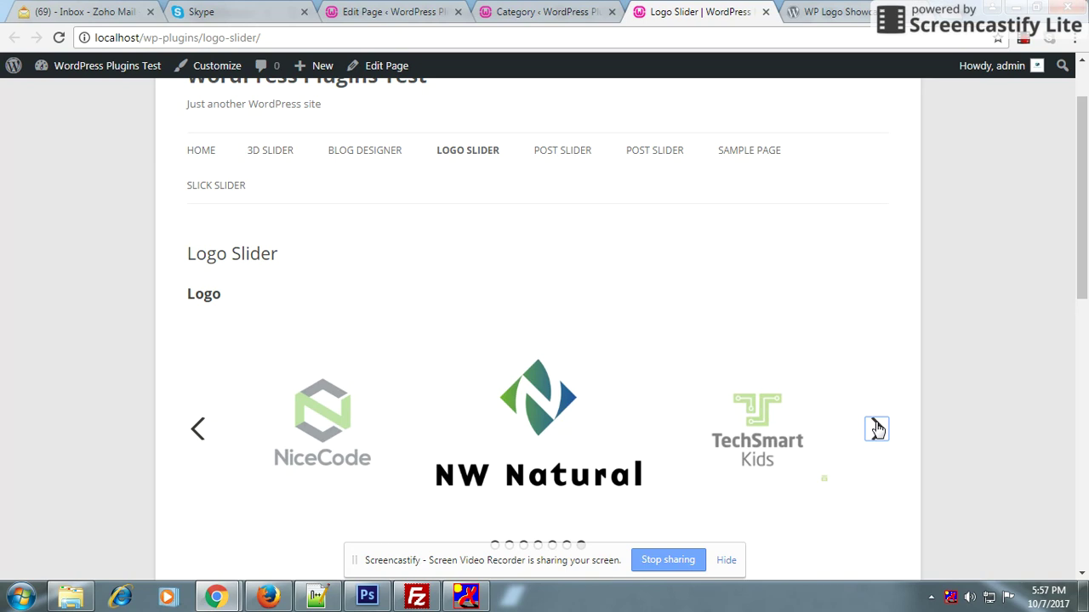
left_click(877, 429)
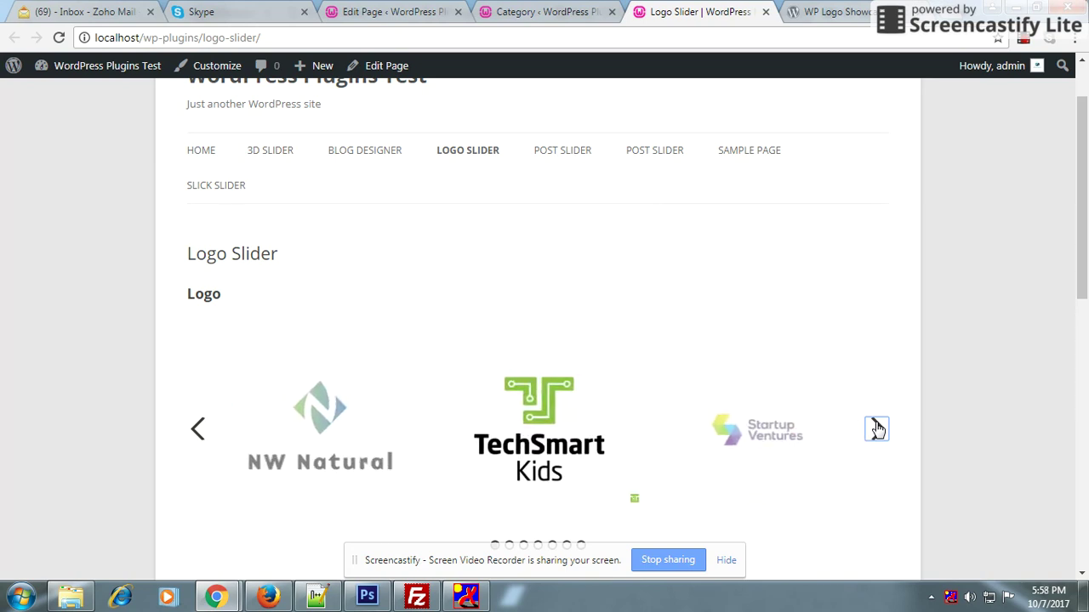
left_click(877, 430)
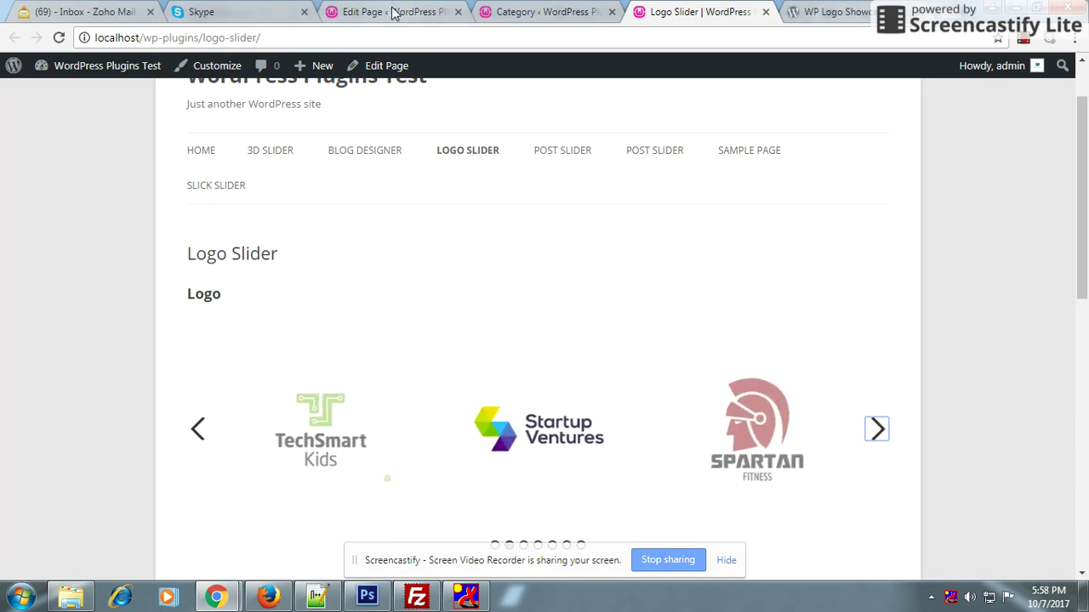
left_click(393, 12)
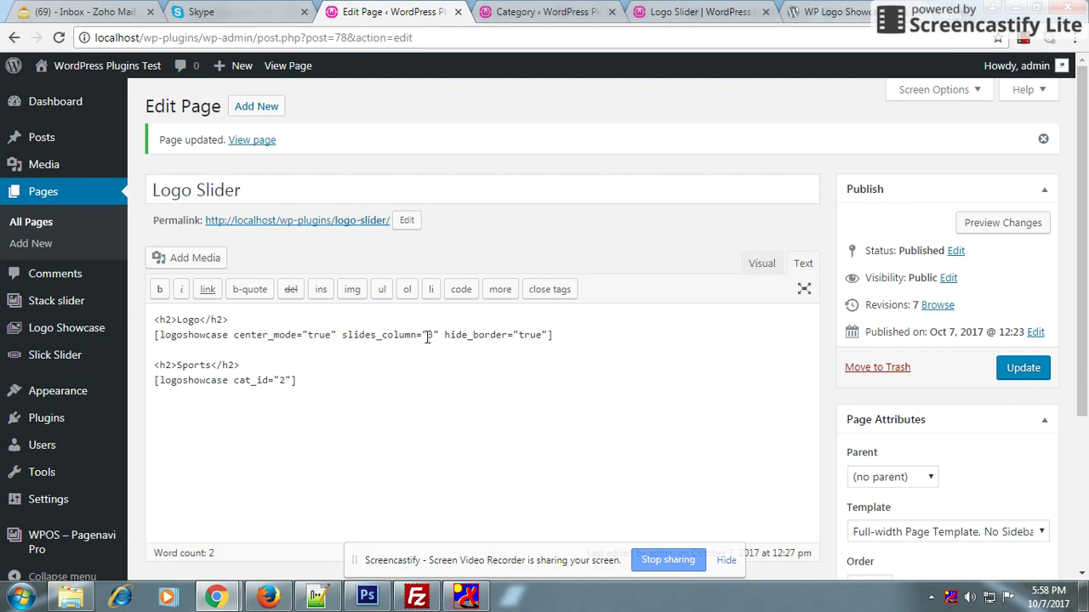
Change slides_column from 3 to 5 in the Logo shortcode and update the page
left_click_drag(427, 335, 436, 335)
left_click(1030, 372)
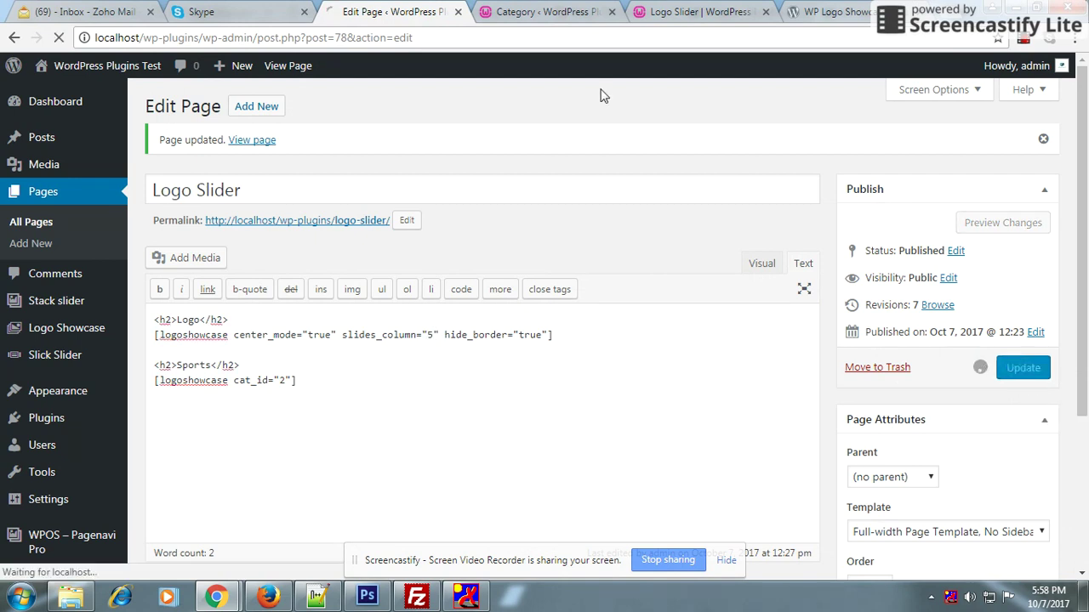
left_click(544, 13)
left_click(676, 16)
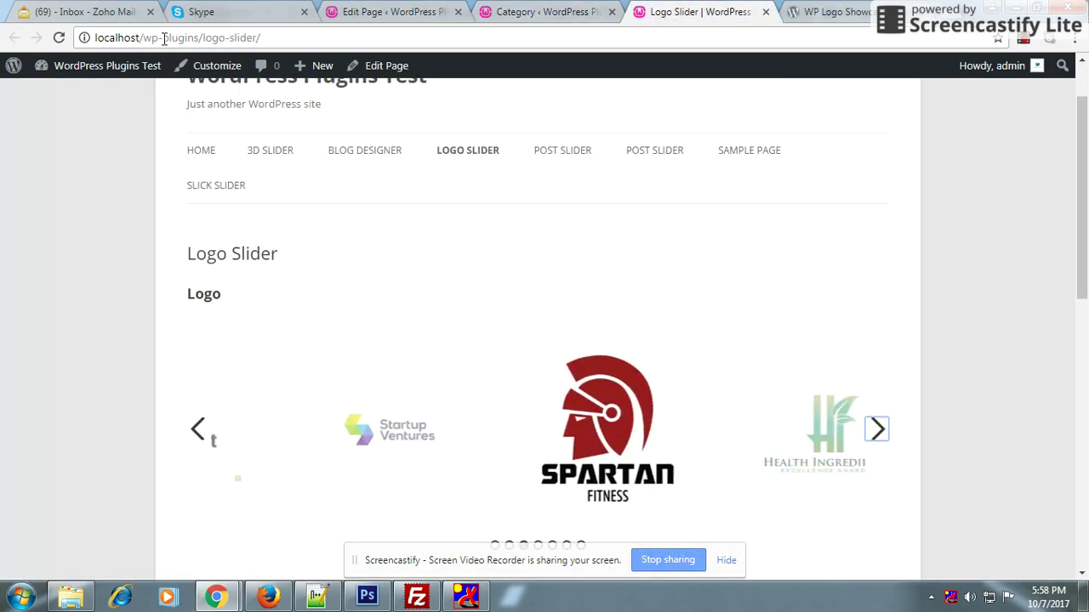
Reload the live page and advance the Logo carousel to check five logos per row
left_click(59, 37)
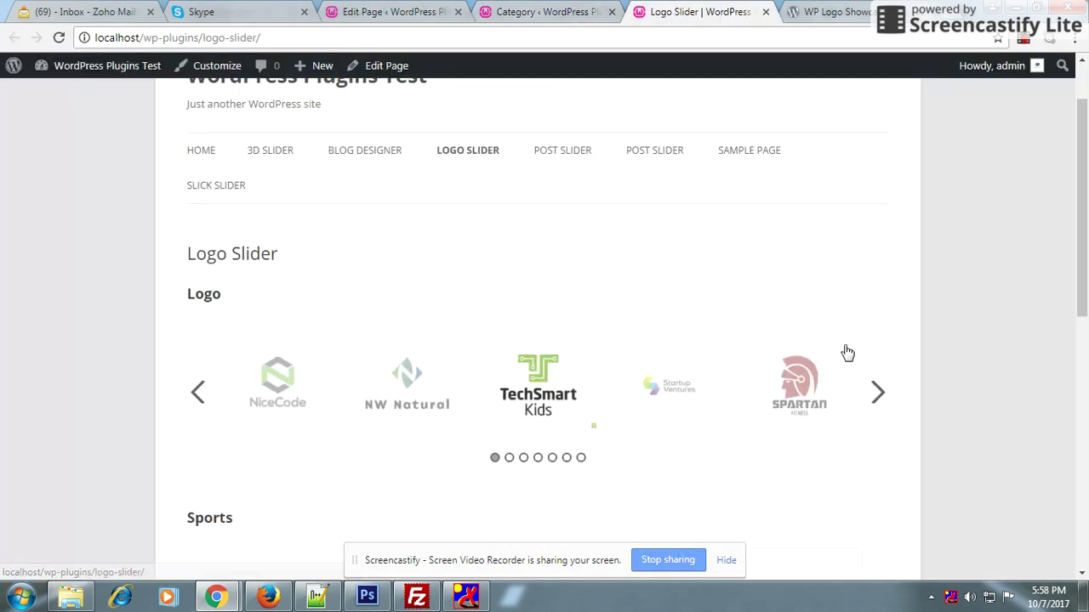
left_click(877, 391)
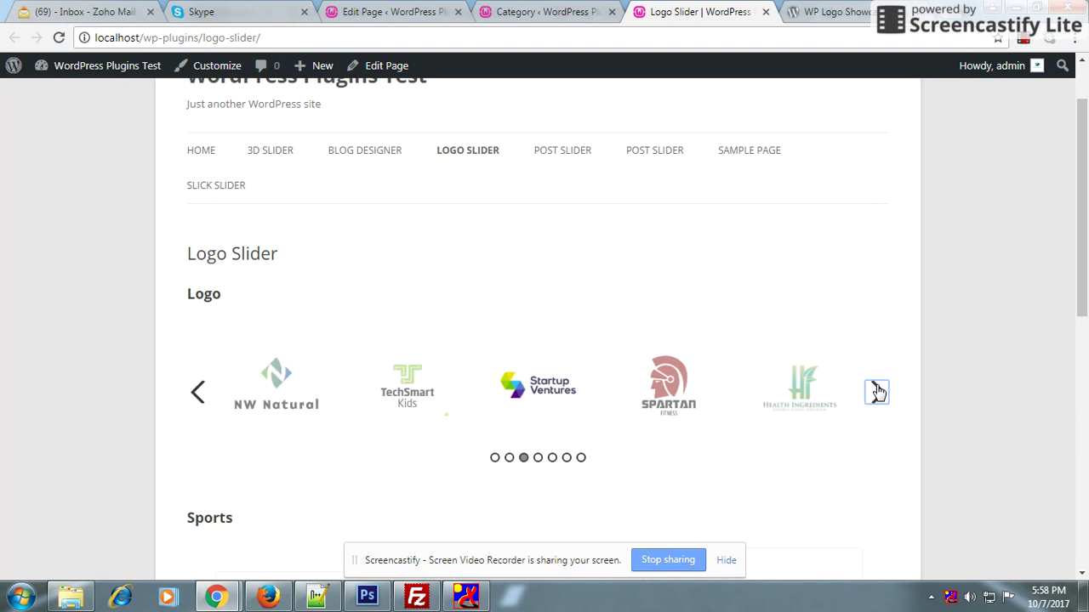
left_click(877, 392)
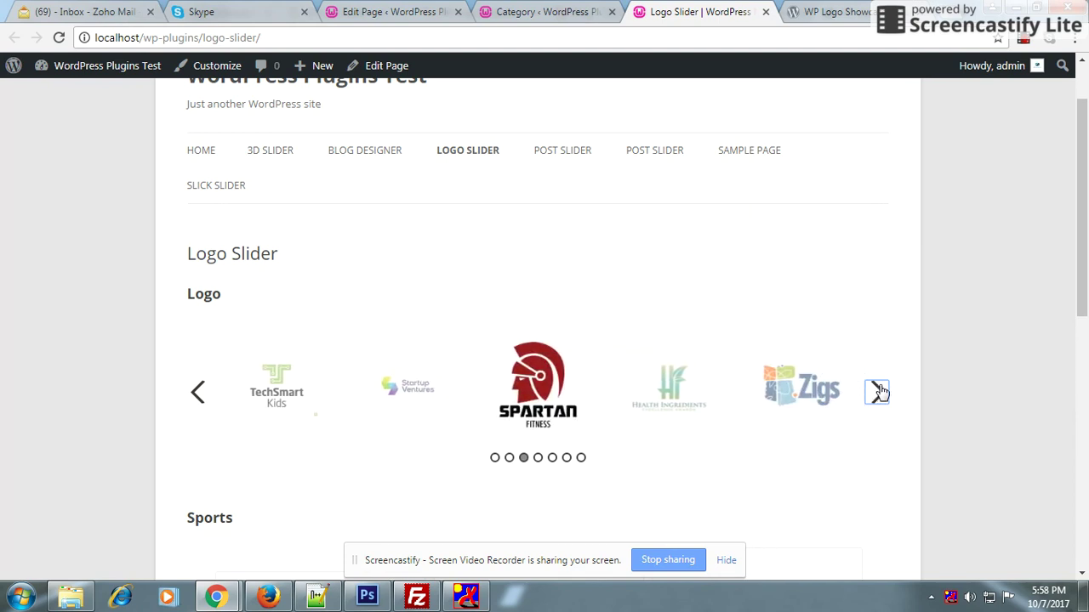
scroll(962, 352, "down", 2)
scroll(962, 352, "up", 2)
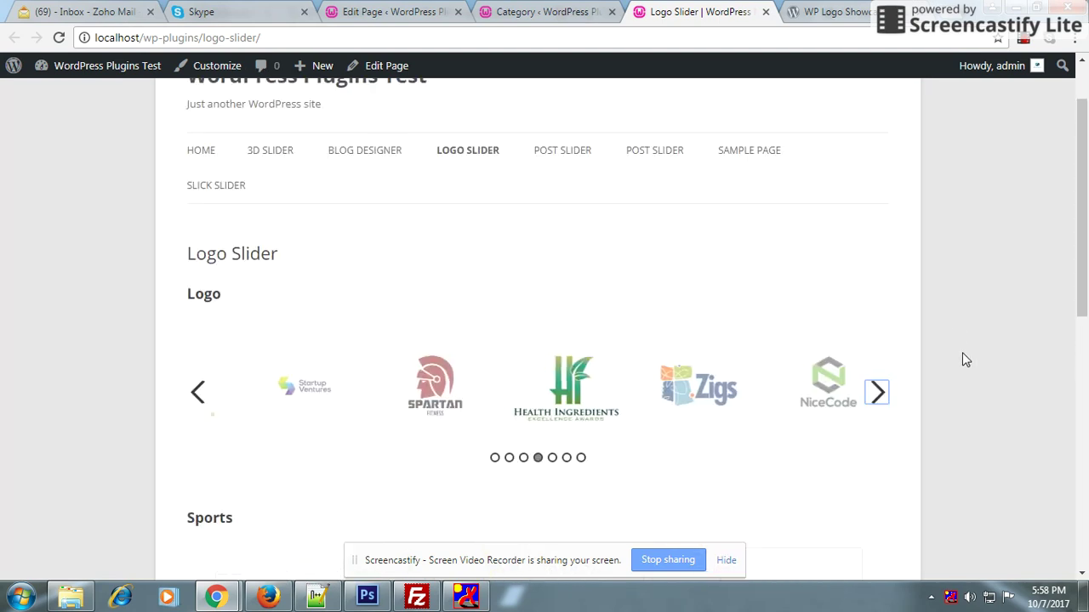
left_click(1023, 40)
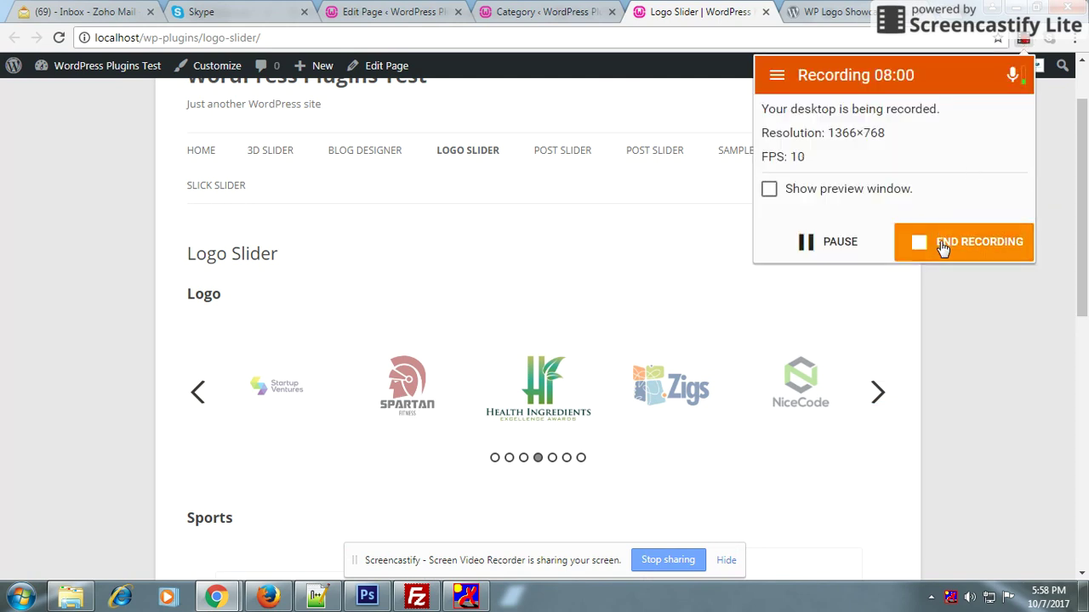